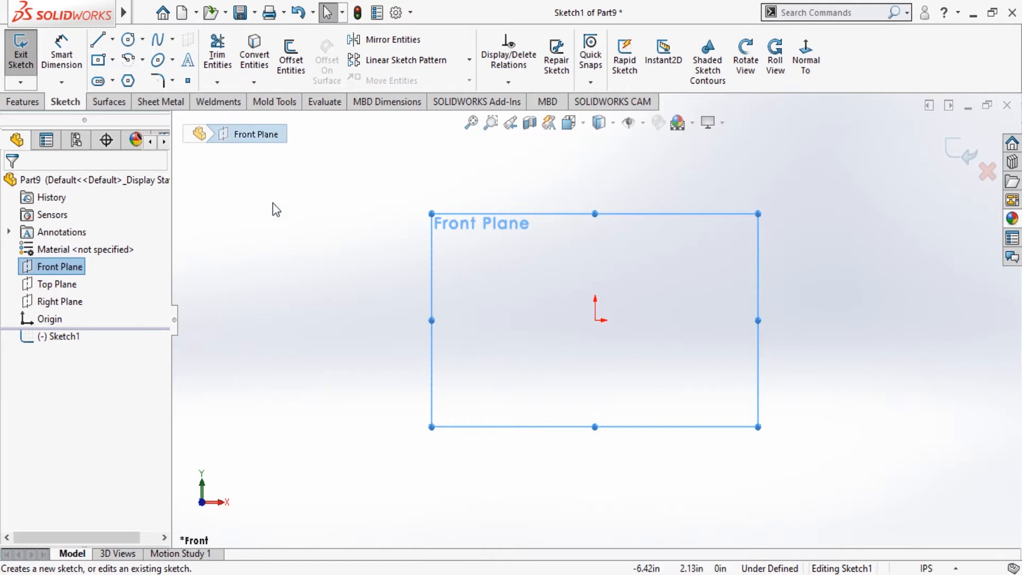
Sketch a circle centred on the origin with a radius of about 2.78 in, and switch the document units to MMGS.
click(132, 42)
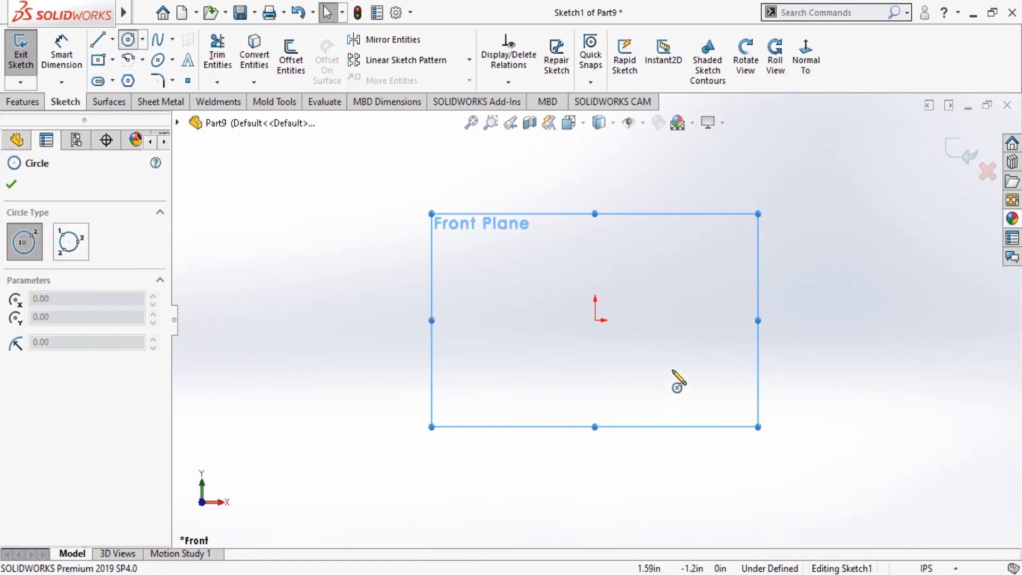
click(595, 320)
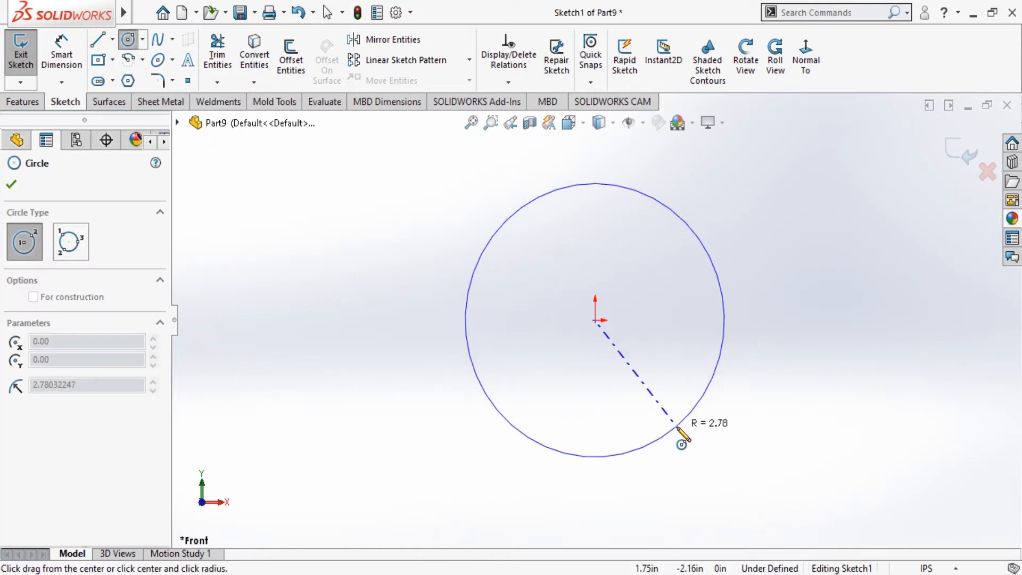
click(680, 440)
key(Escape)
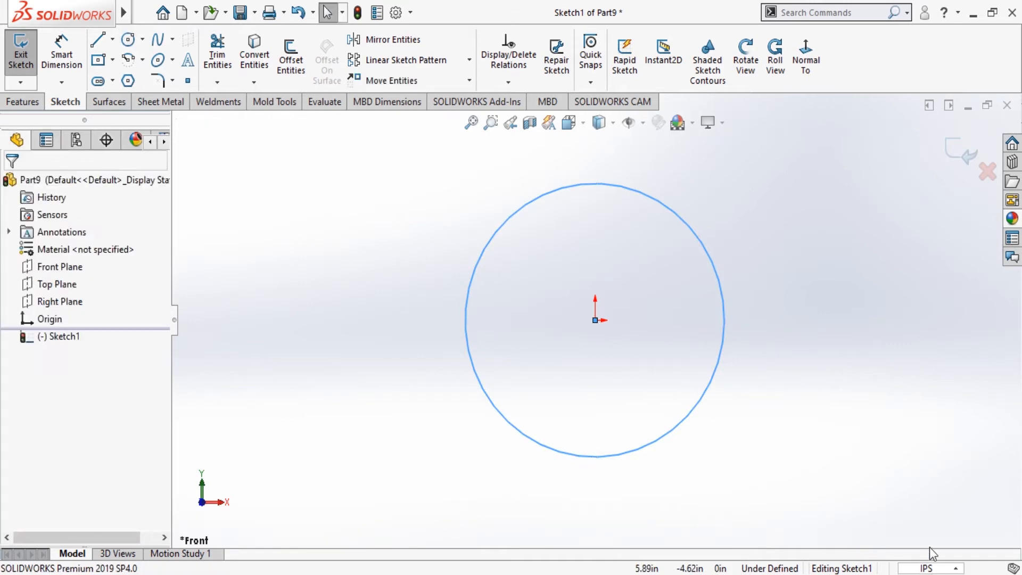
key(ctrl+b)
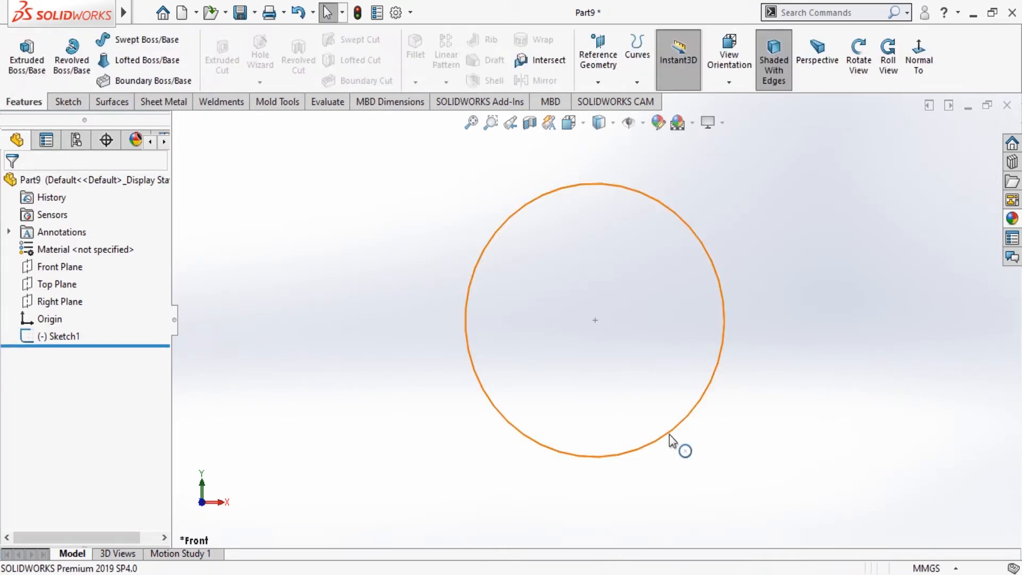
Reopen the circle's sketch for editing and dimension the circle's diameter as 25 mm.
double_click(669, 435)
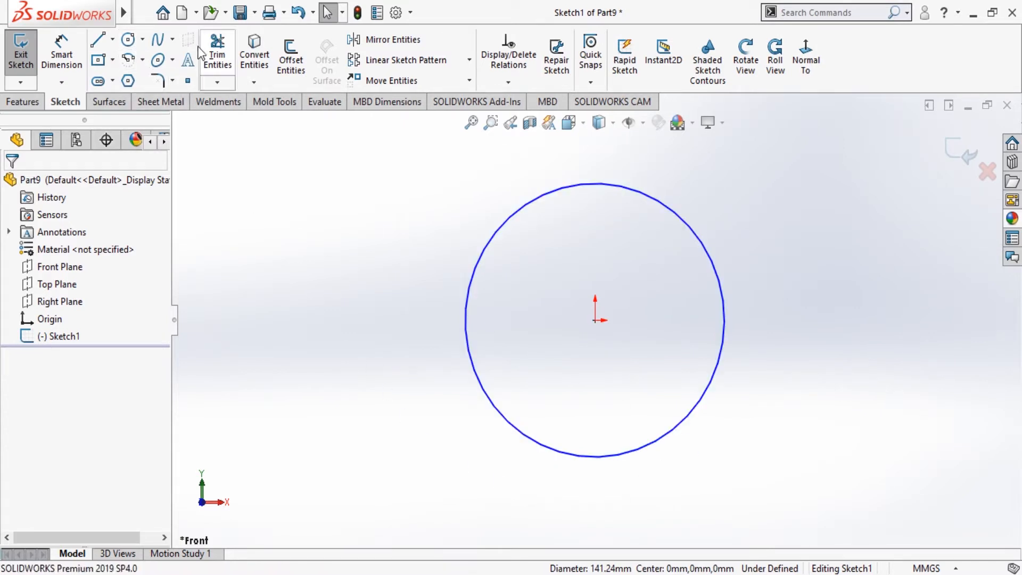
click(63, 58)
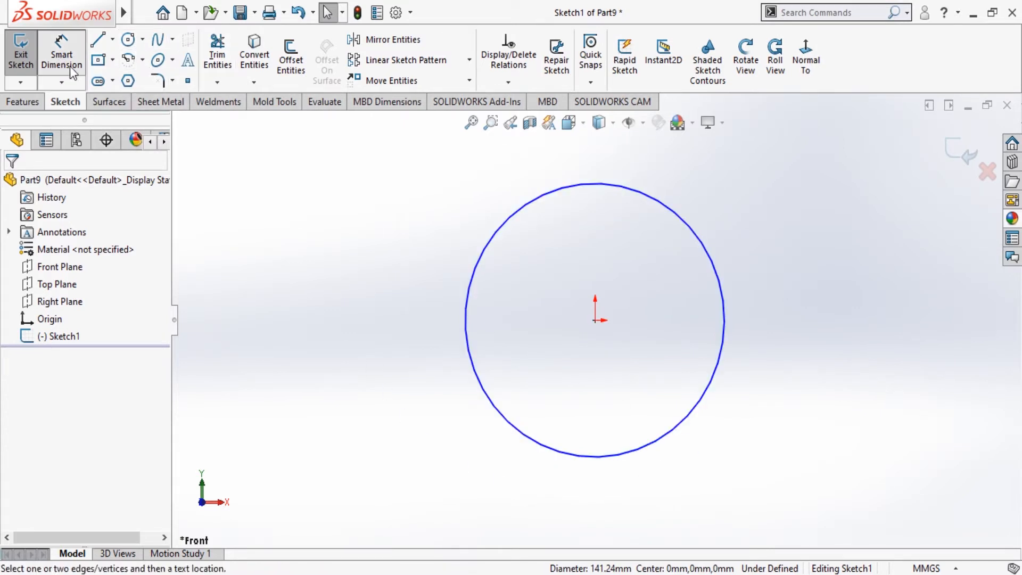
click(695, 421)
click(818, 388)
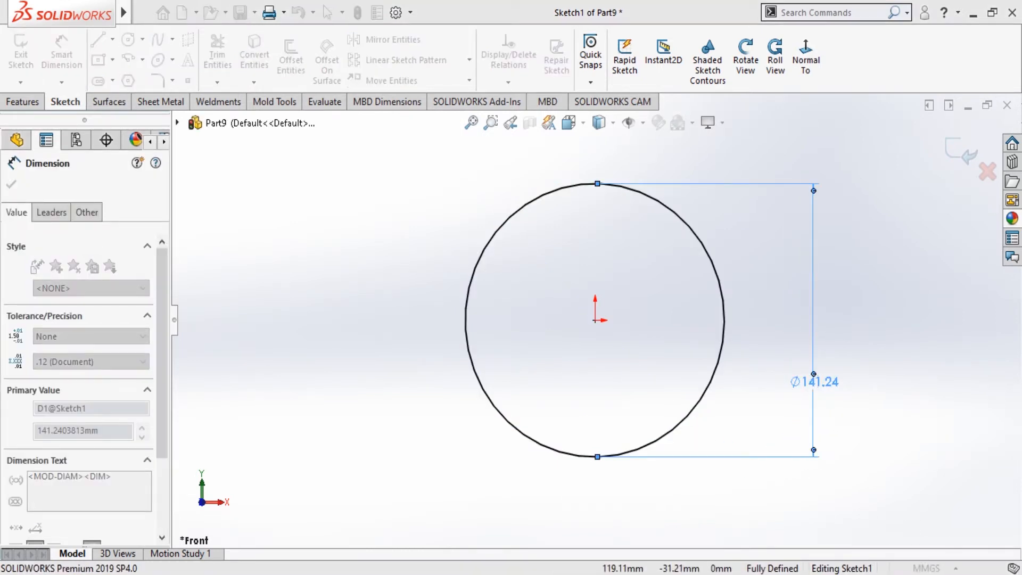
text(25)
key(Return)
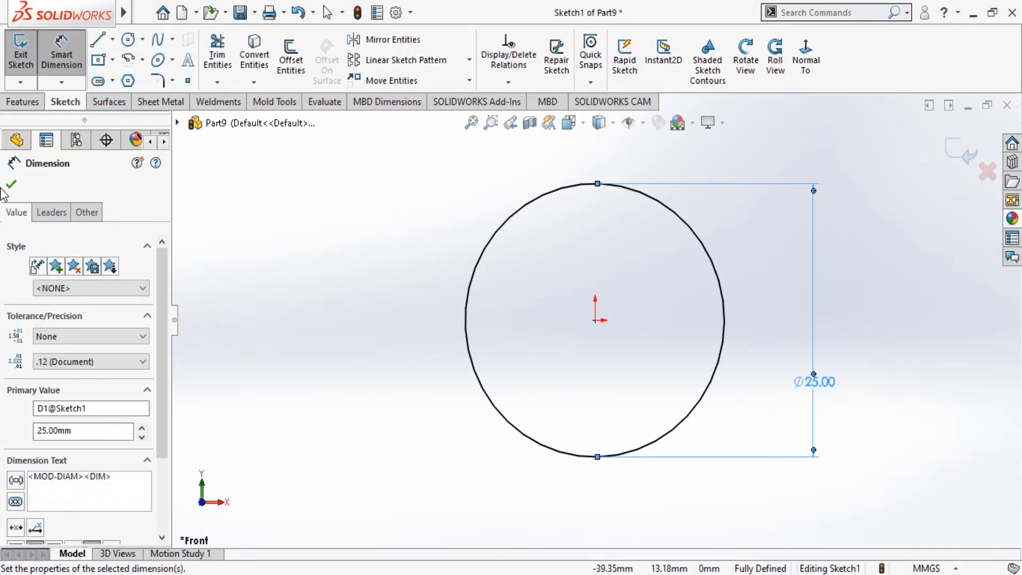
click(12, 185)
Sketch a second, larger circle centred on the origin with a radius of about 18.7 mm.
click(129, 42)
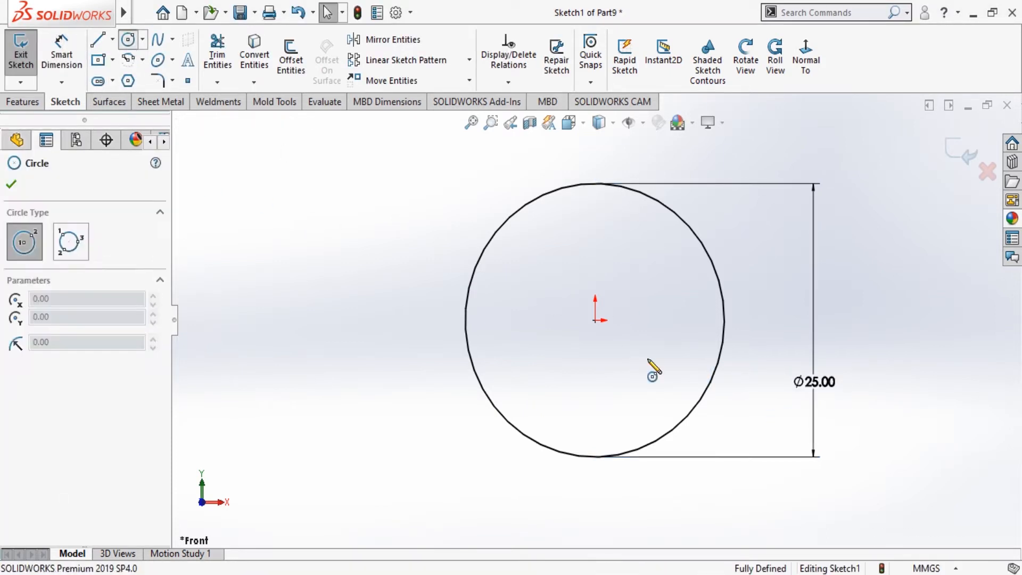
click(595, 320)
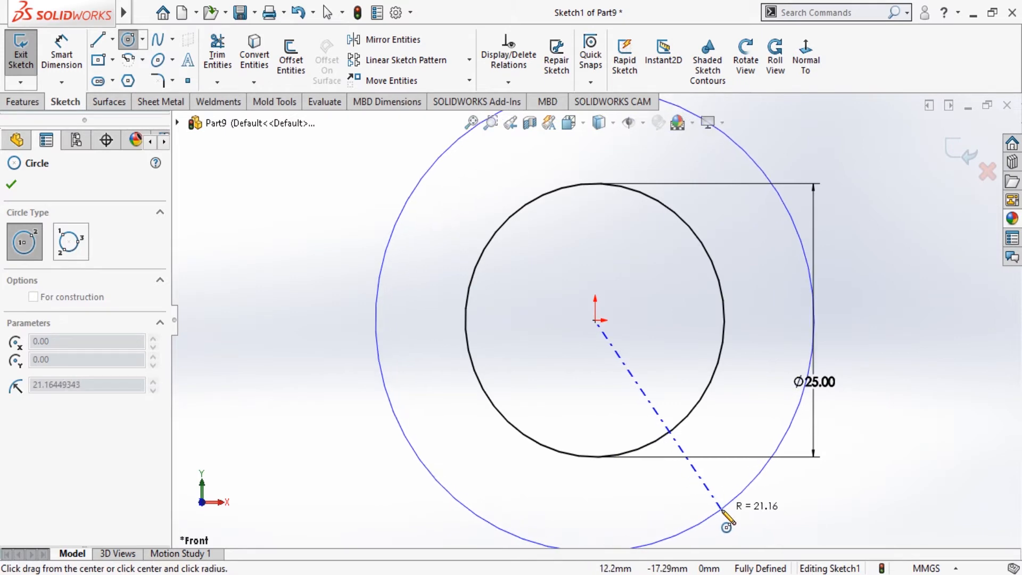
click(679, 504)
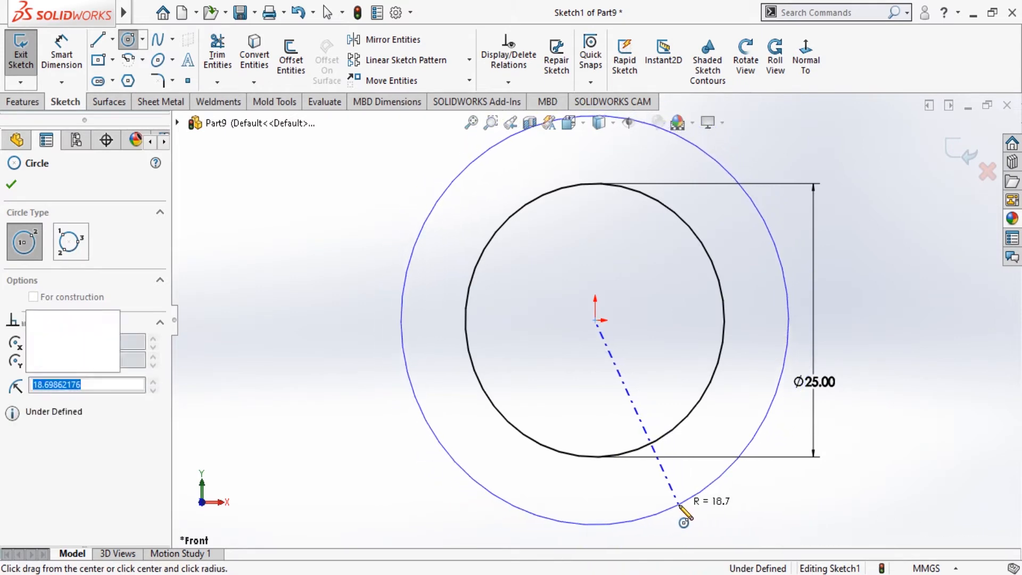
click(12, 184)
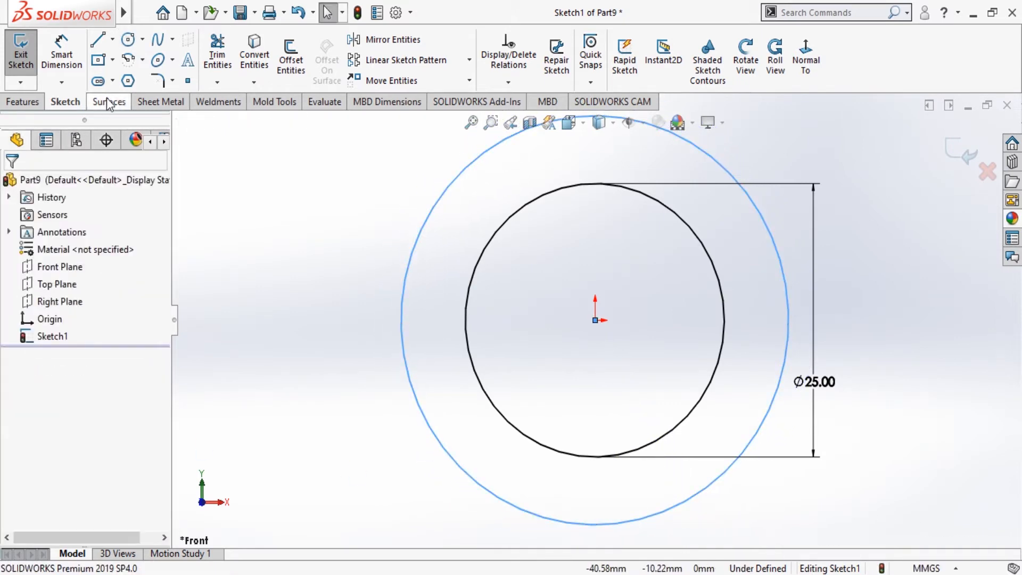
Dimension the outer circle's diameter as 130 mm.
click(61, 54)
click(374, 313)
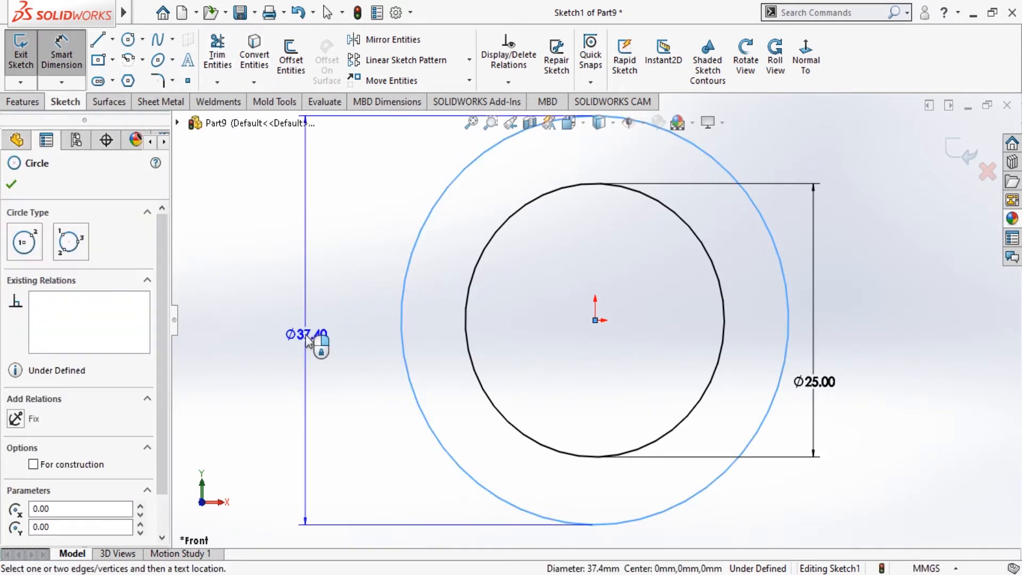
click(325, 341)
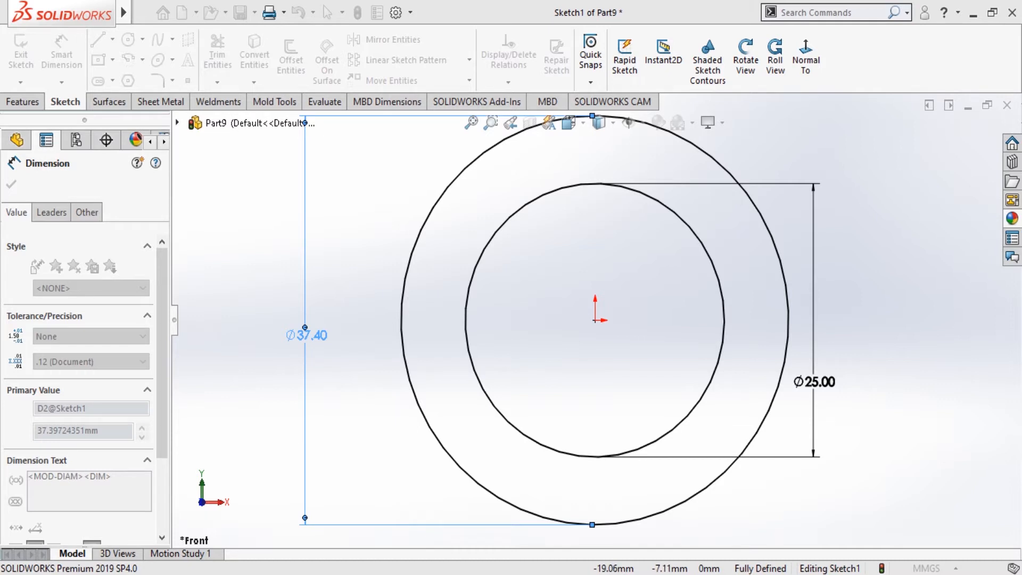
text(130)
key(Return)
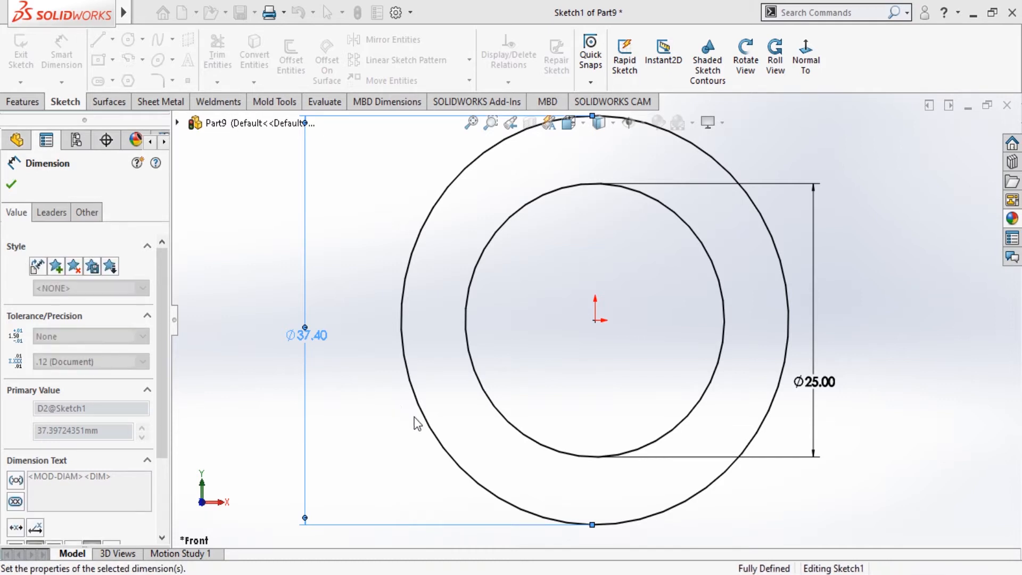
scroll(554, 477, up, 3)
scroll(565, 488, up, 5)
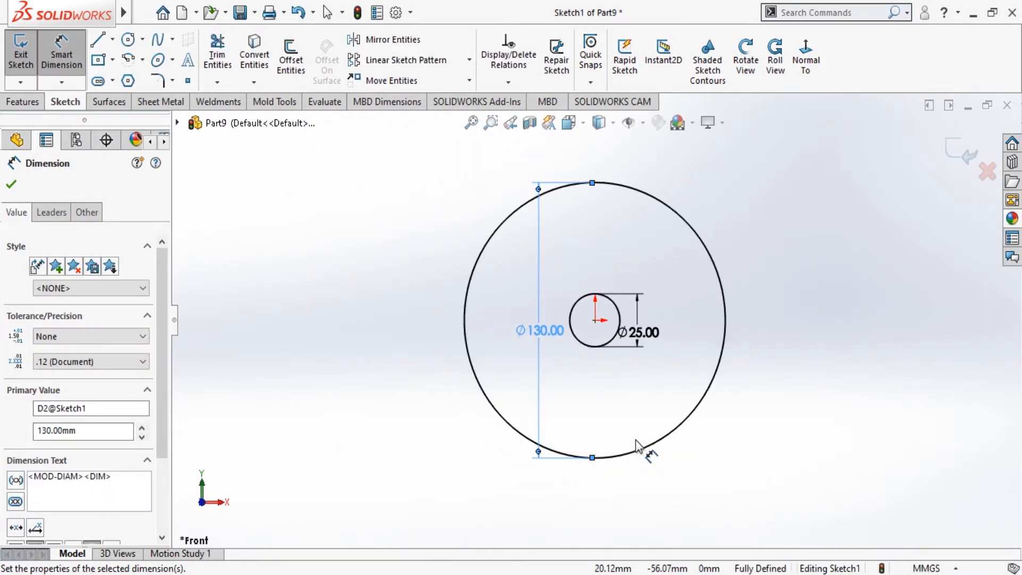
click(12, 186)
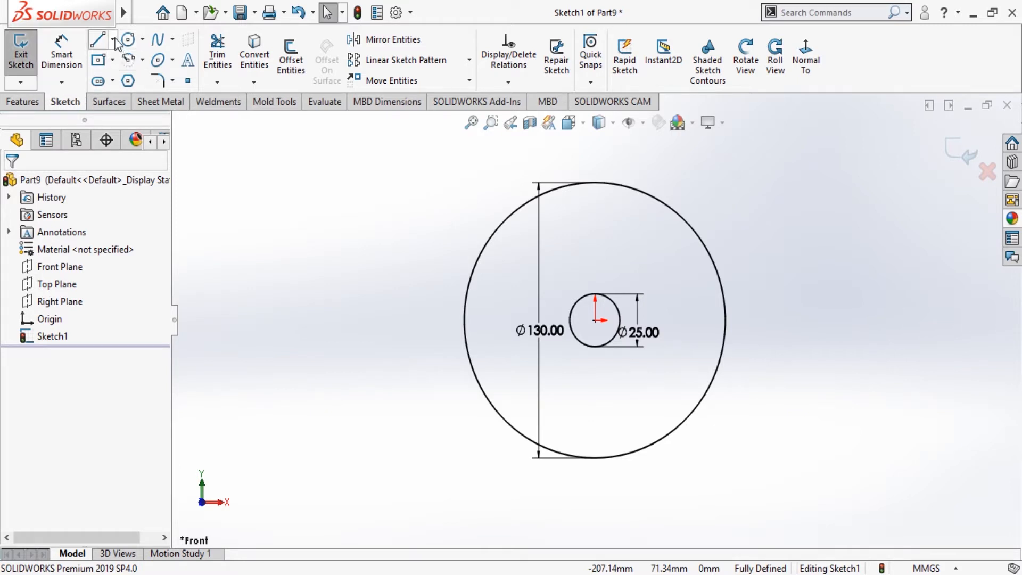
Draw a vertical construction line through the origin, from the topmost to the lowest point of the outer circle.
click(98, 40)
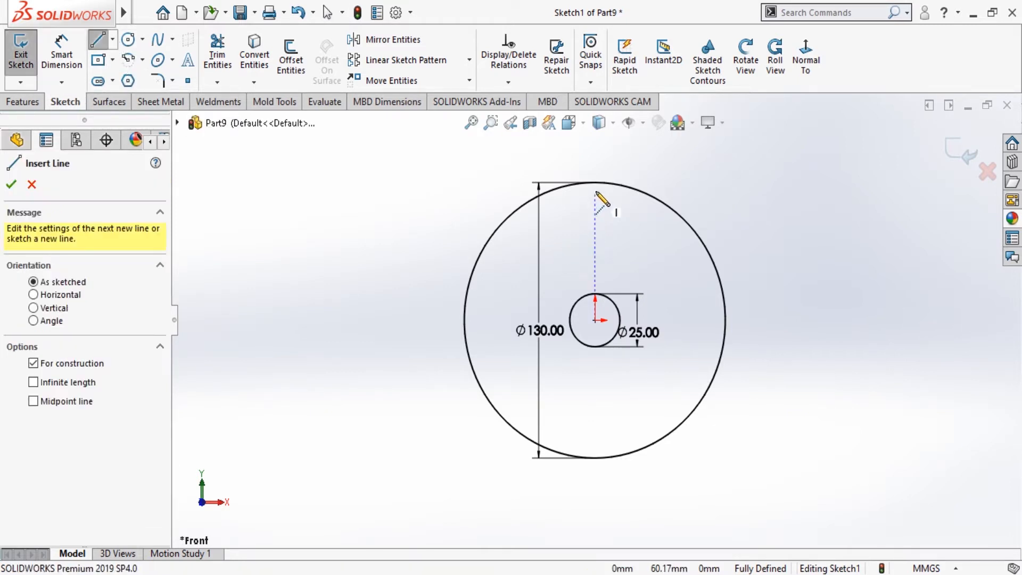
click(595, 183)
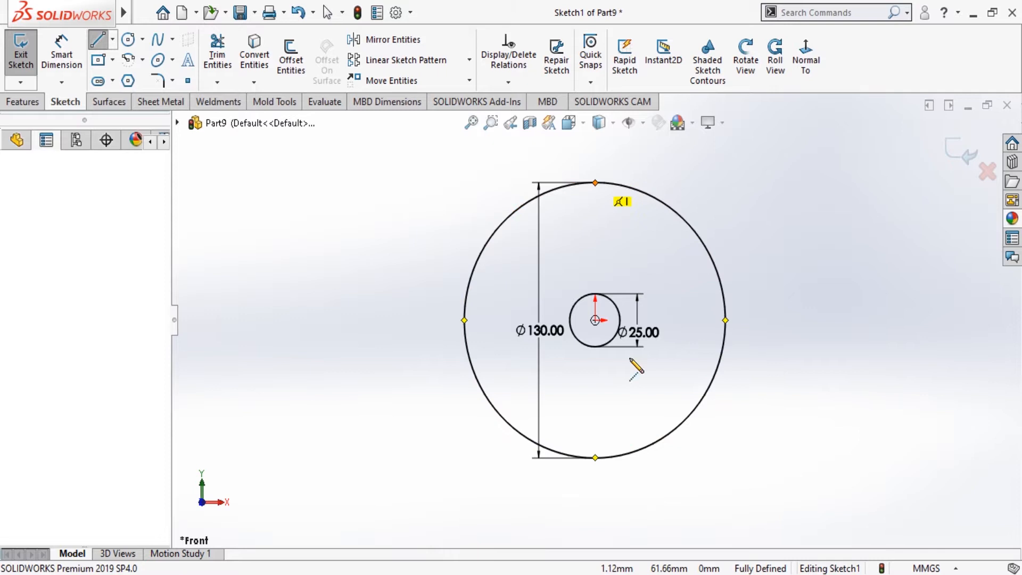
click(595, 457)
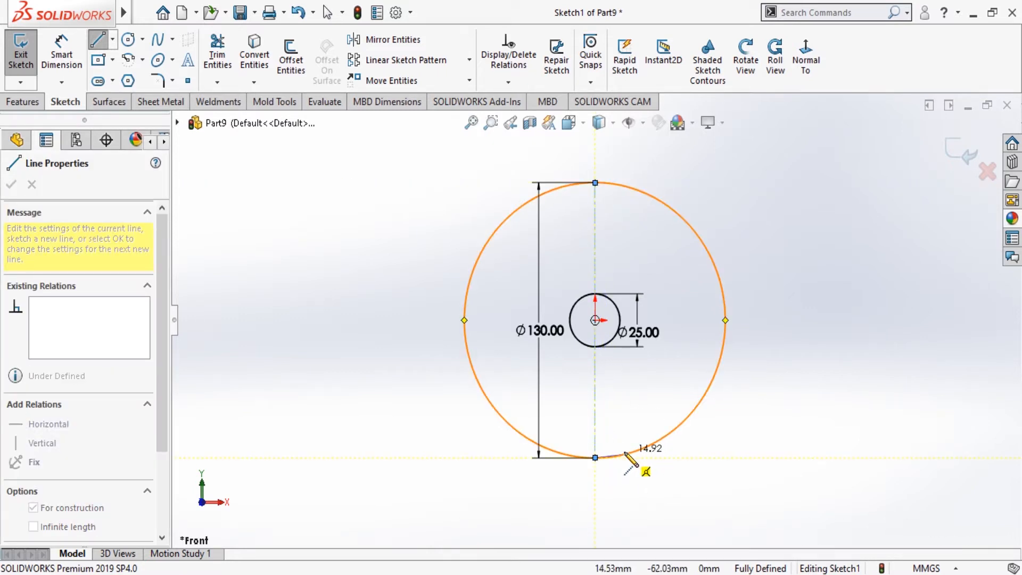
key(Escape)
key(Escape)
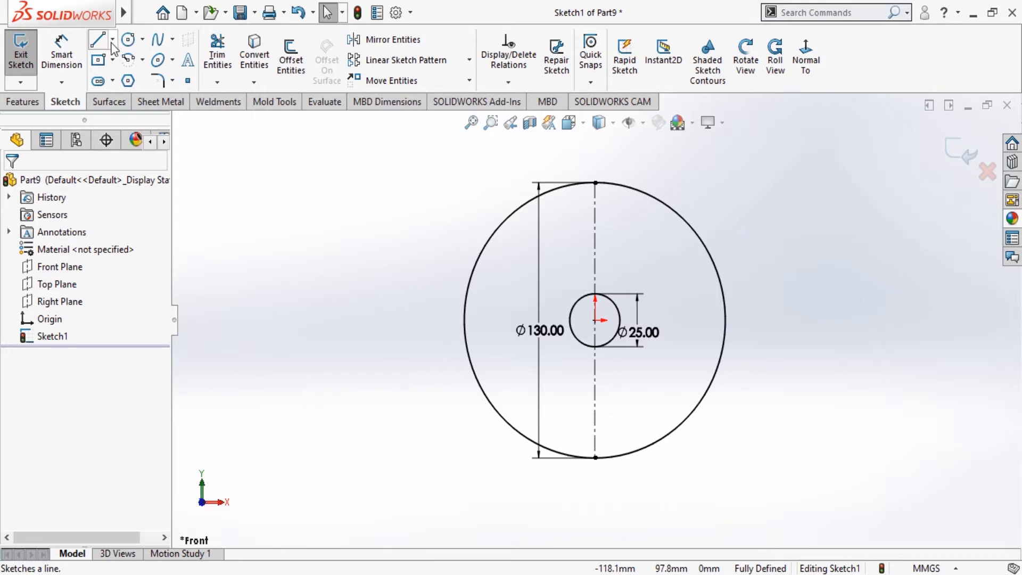
Draw a horizontal centerline through the origin, spanning the full width of the outer circle.
click(112, 43)
click(124, 78)
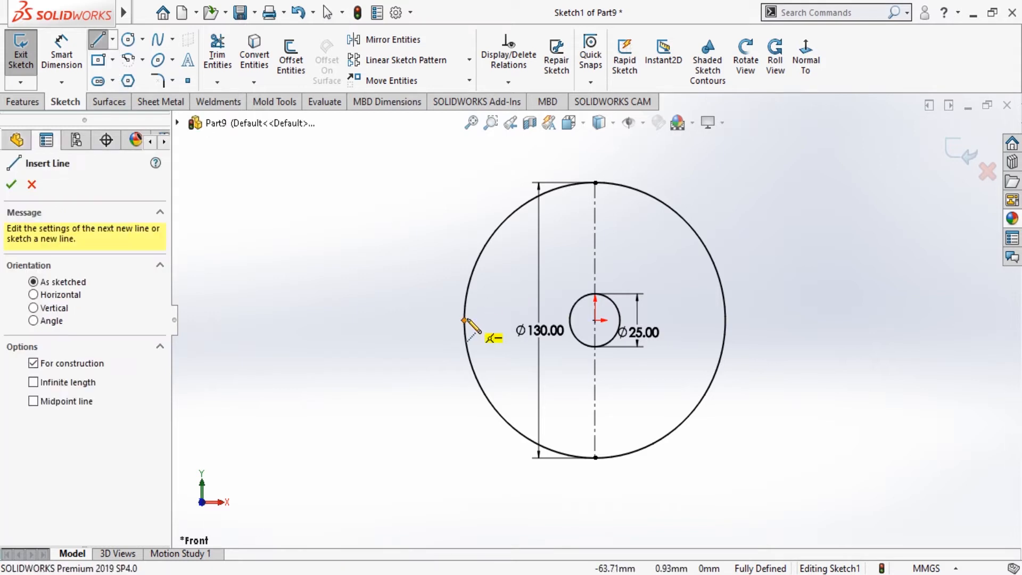
click(464, 320)
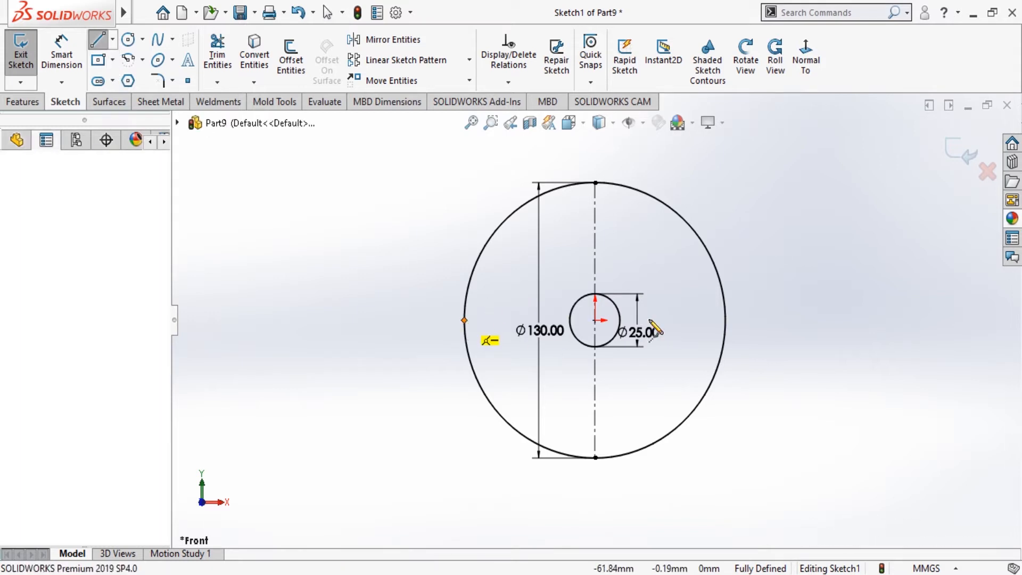
click(725, 320)
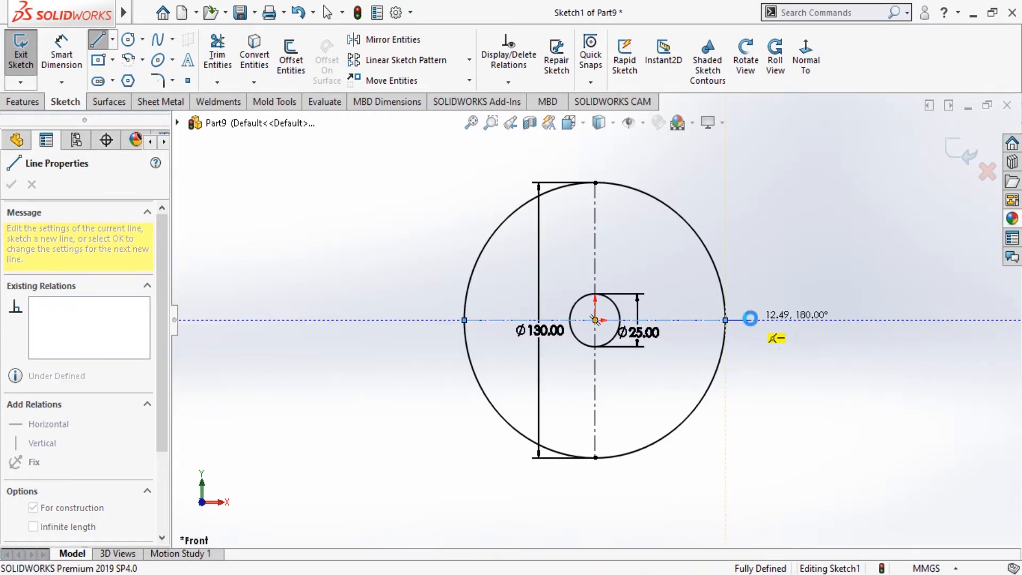
key(Escape)
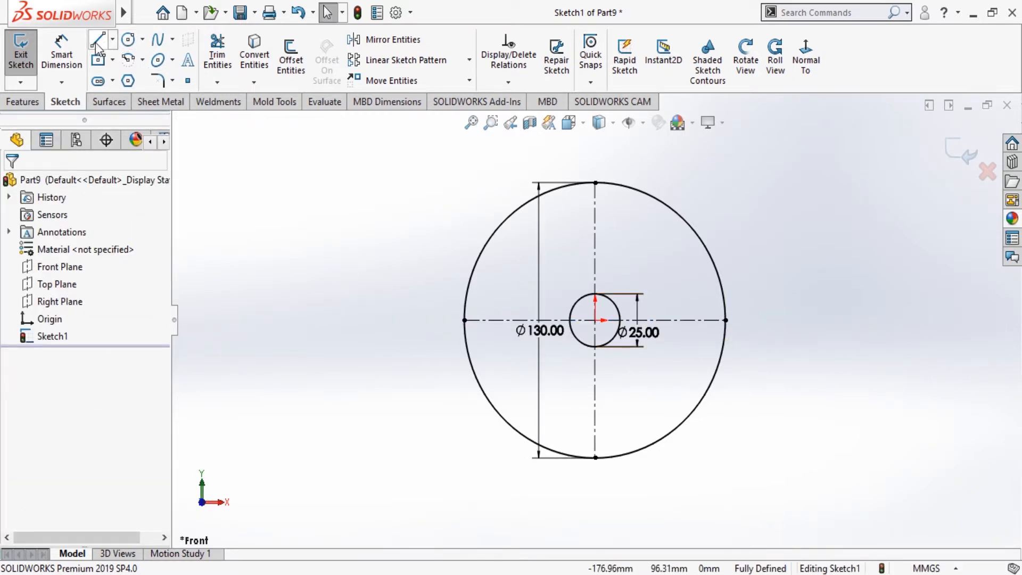
Draw a solid diagonal line through the origin, from the outer circle's lower-left arc to its upper-right arc.
key(l)
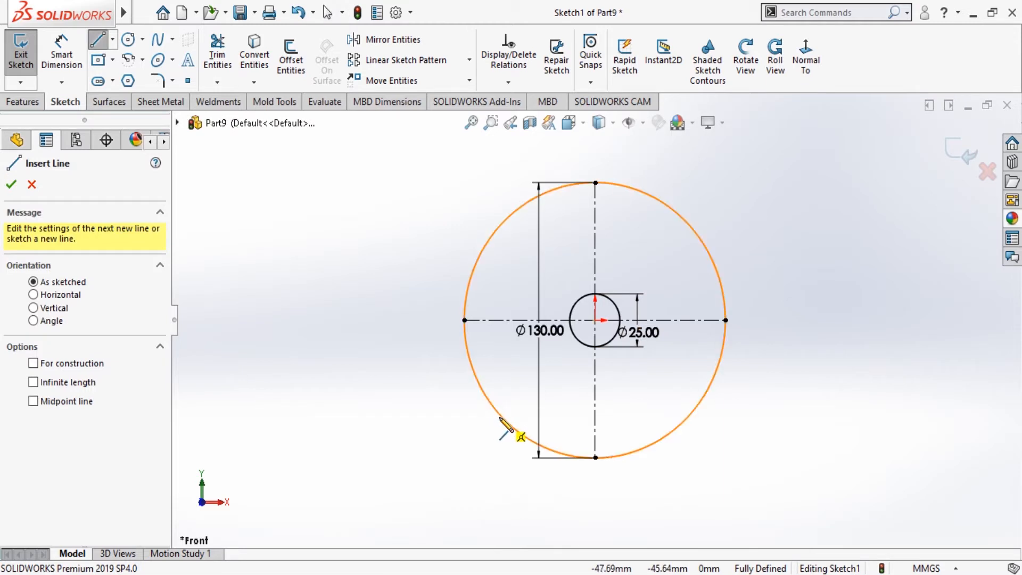
click(508, 422)
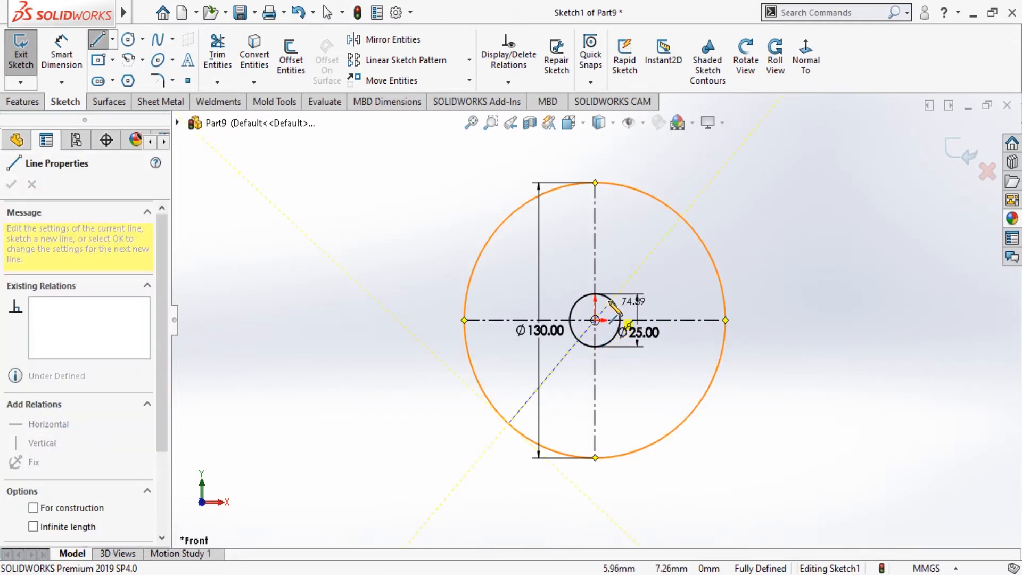
click(682, 217)
key(Escape)
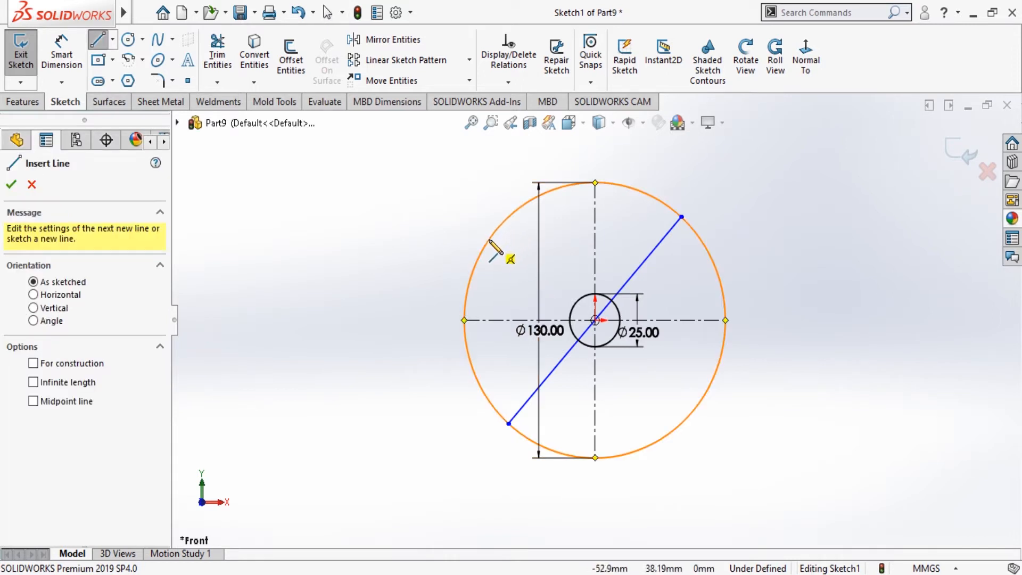
Draw a second solid diagonal through the origin, from the outer circle's upper-left to its lower-right arc, about 37° from horizontal.
click(490, 237)
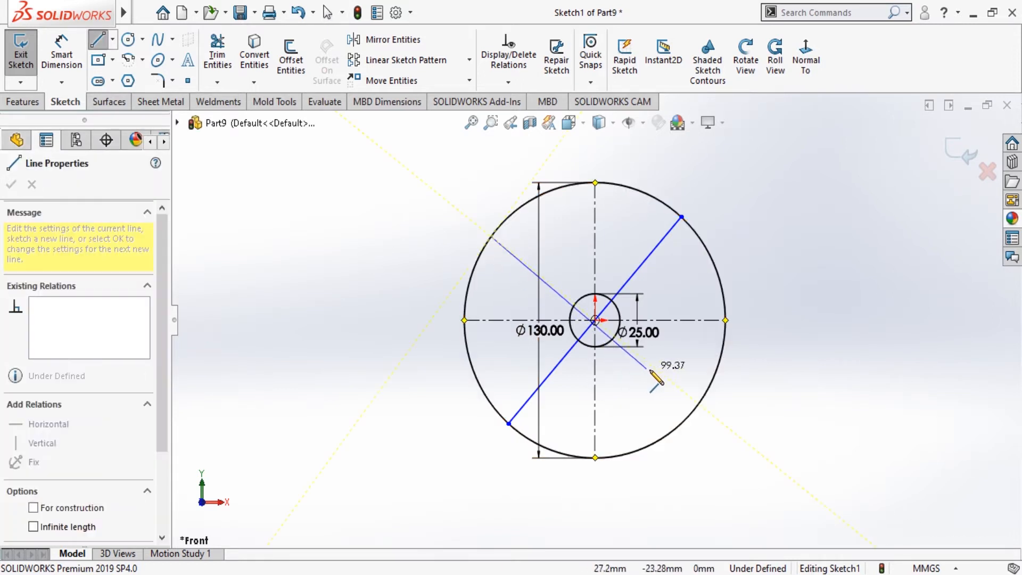
click(698, 403)
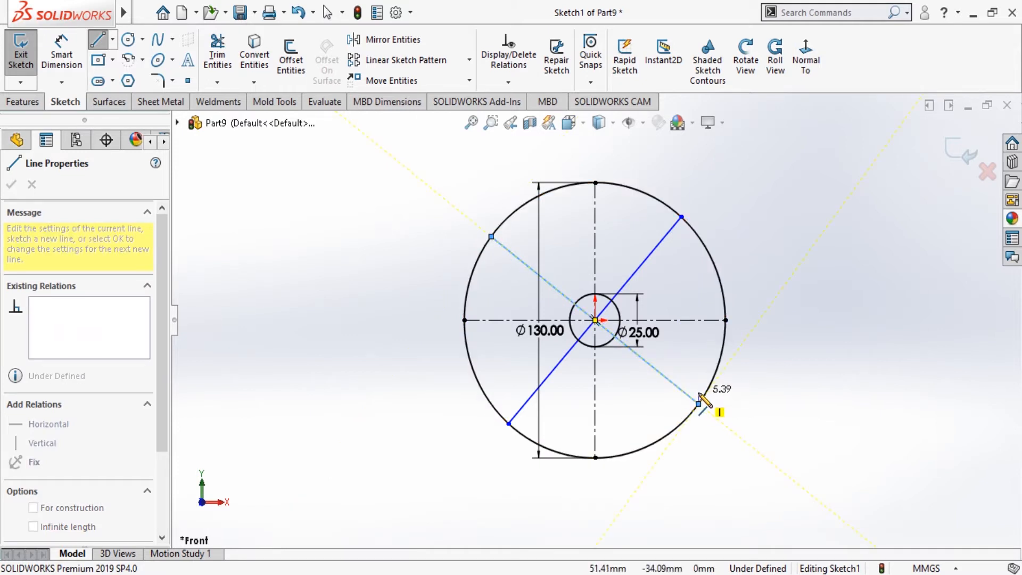
key(Escape)
key(Escape)
Dimension the angle between the upper-left to lower-right diagonal and the horizontal centerline as 60°.
scroll(656, 312, down, 2)
scroll(594, 327, up, 1)
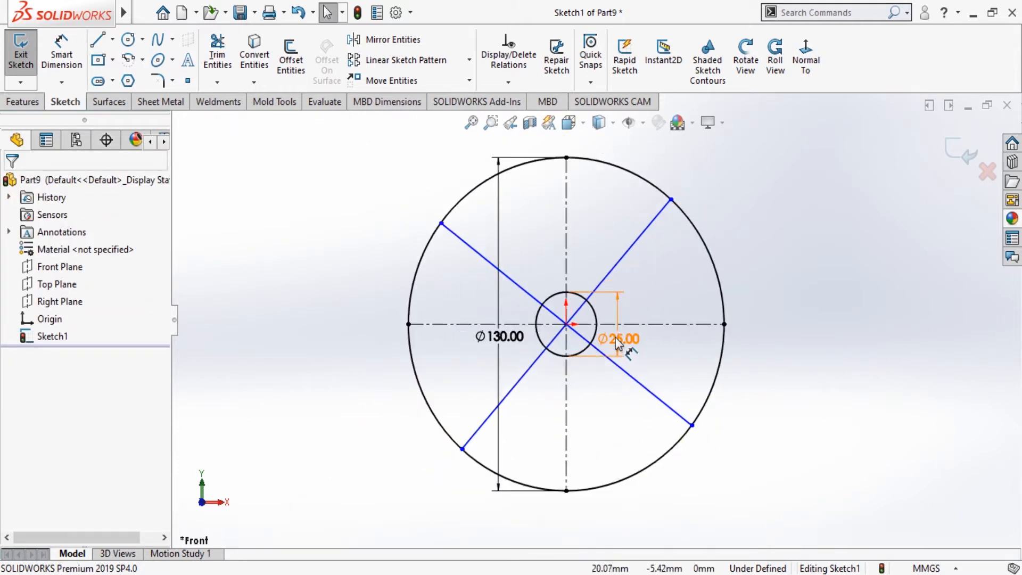
click(61, 49)
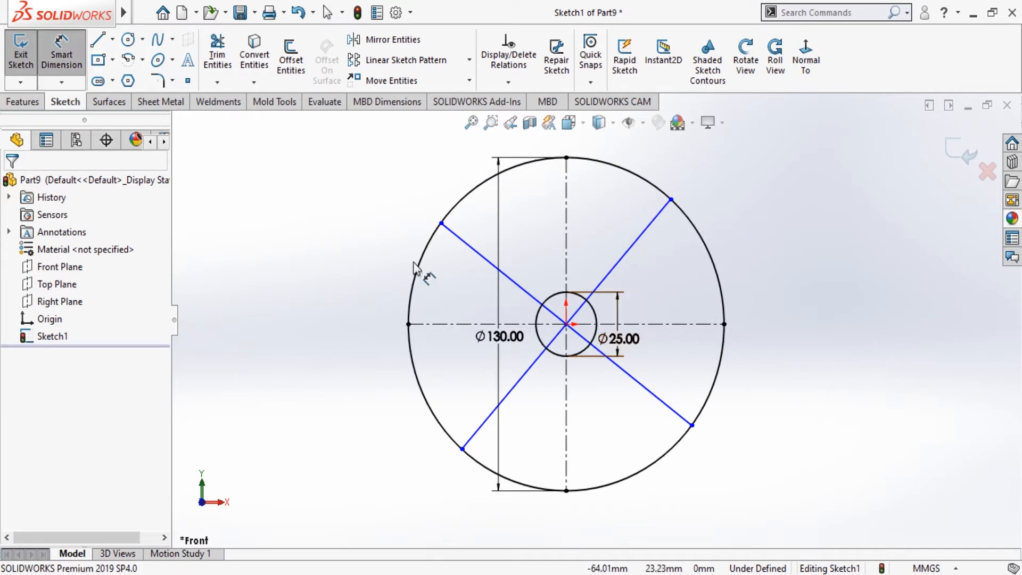
click(490, 263)
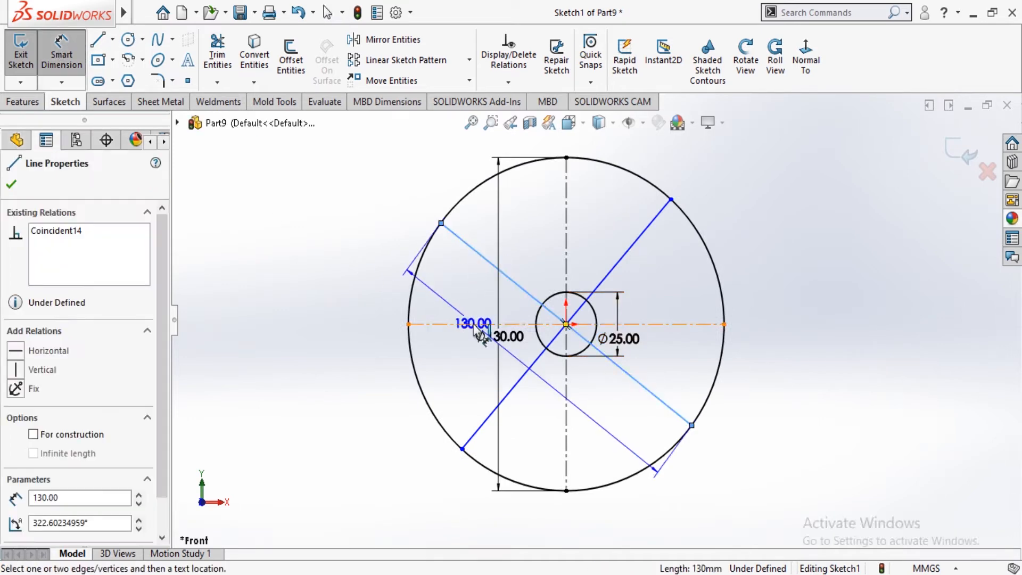
click(480, 324)
click(380, 285)
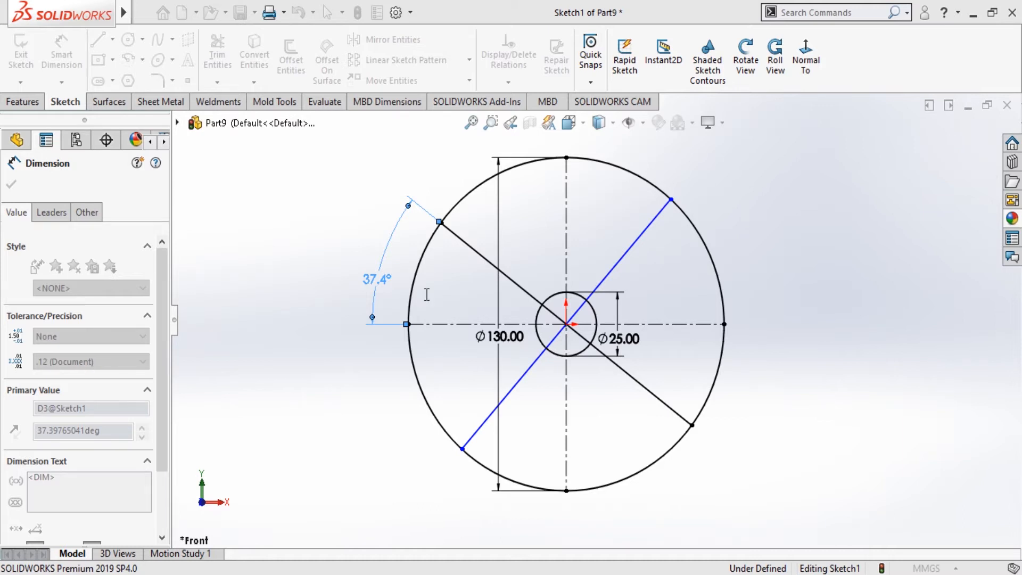
text(60)
key(Return)
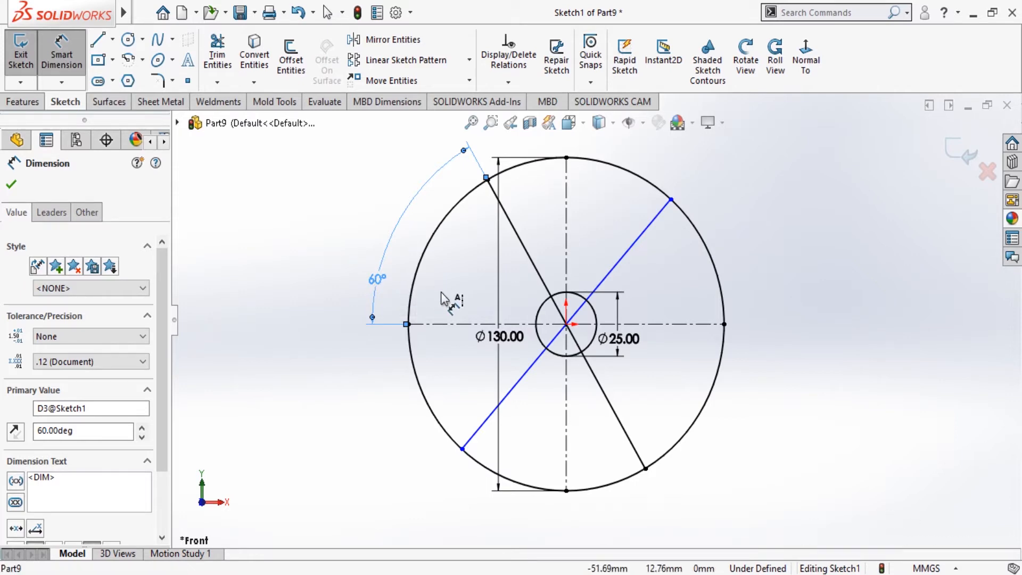
Delete the 60° angle dimension and dimension the upper-left diagonal at 45° from the horizontal centerline.
key(Delete)
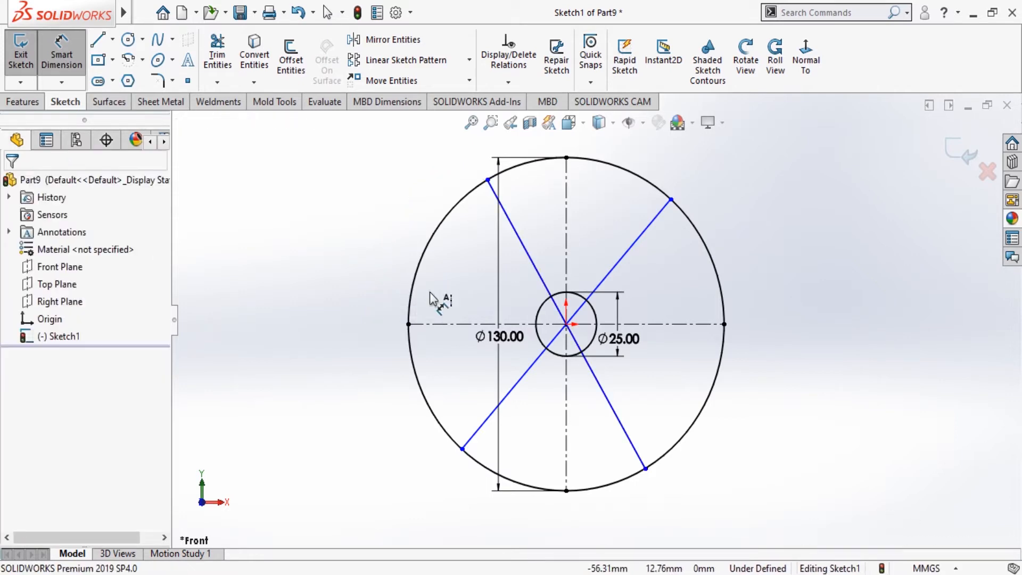
click(508, 220)
click(471, 324)
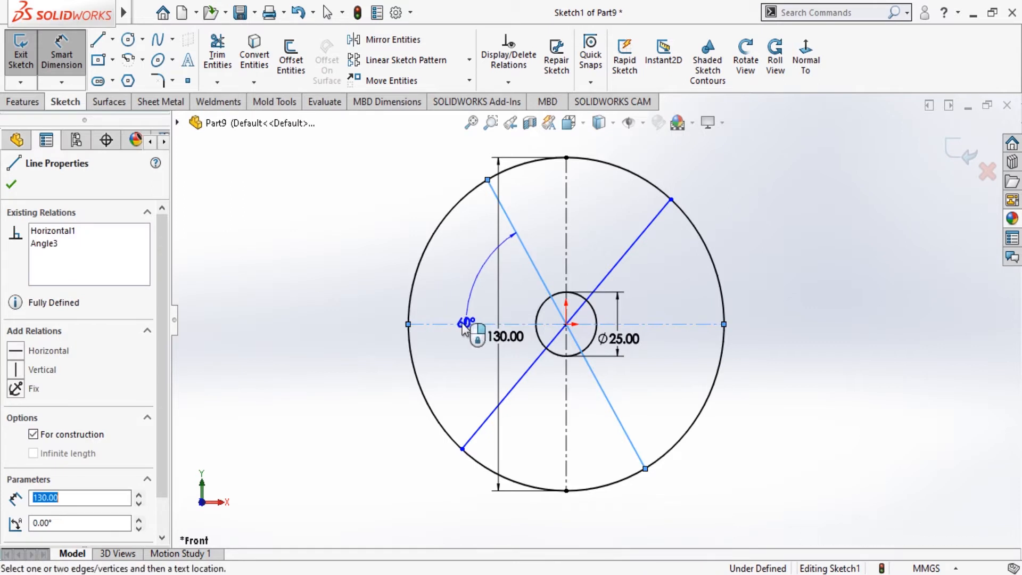
click(355, 246)
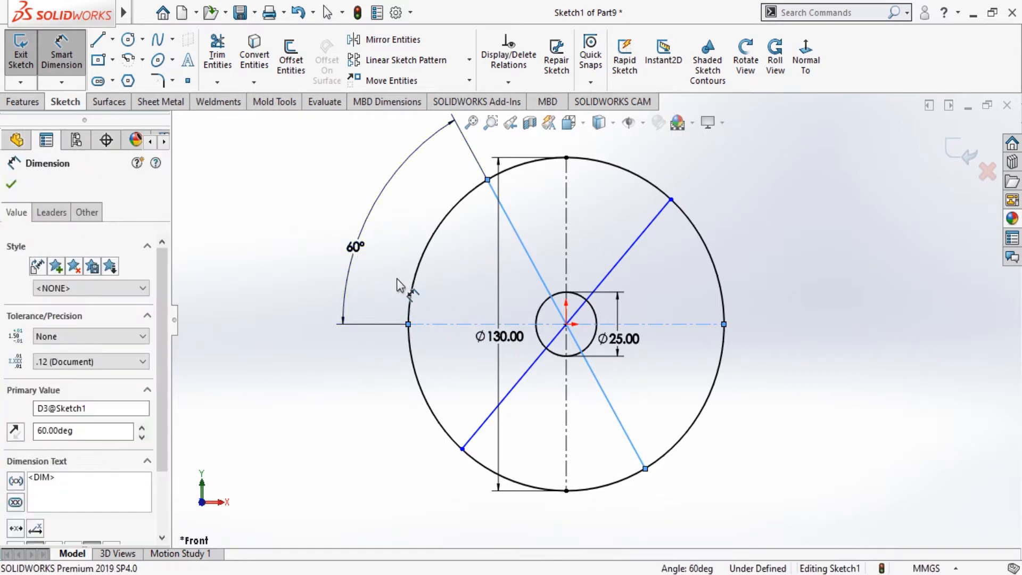
text(45)
key(Return)
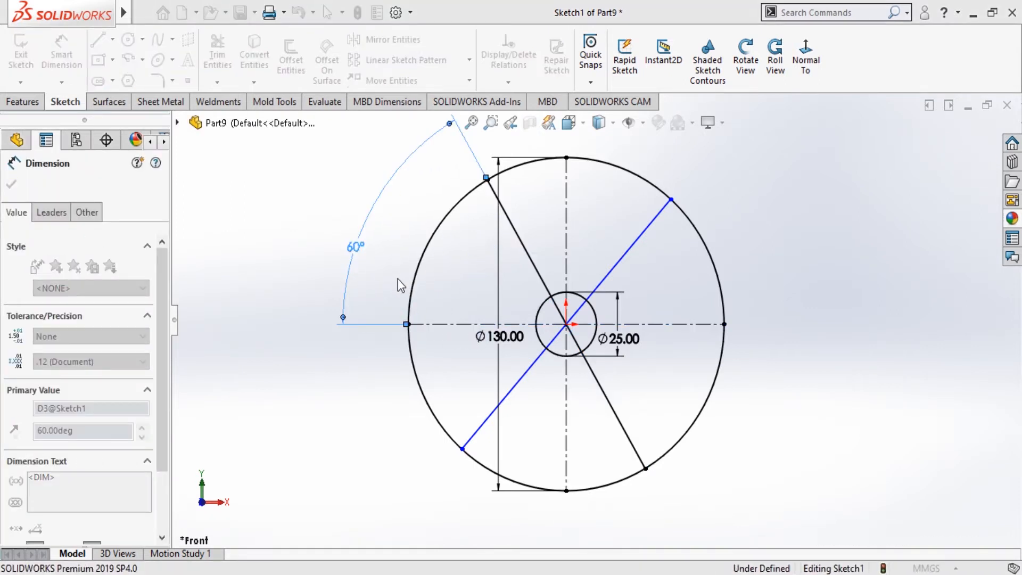
Dimension the angle between the upper-right diagonal and the vertical centerline as 45°.
click(634, 249)
click(567, 223)
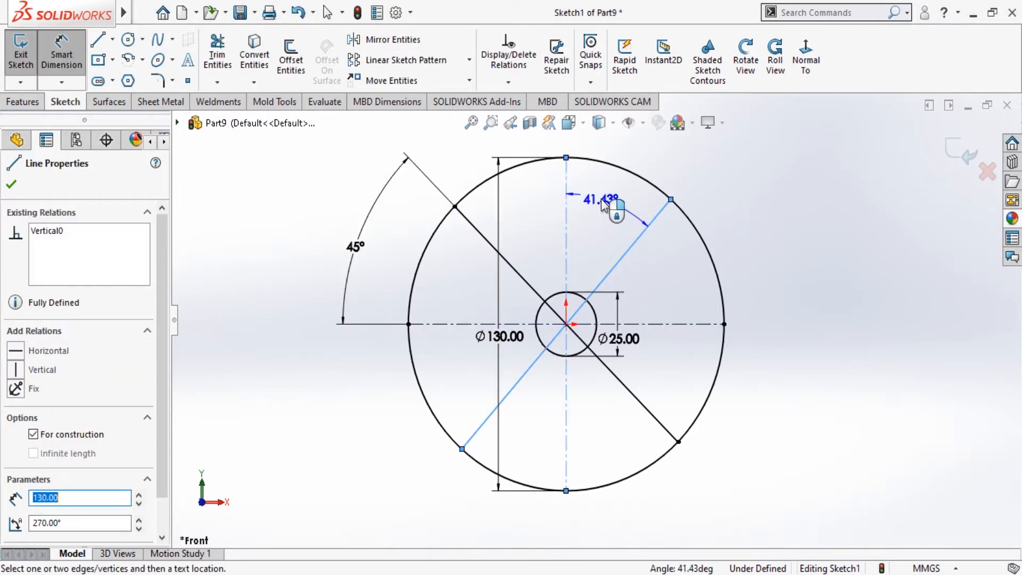
click(618, 202)
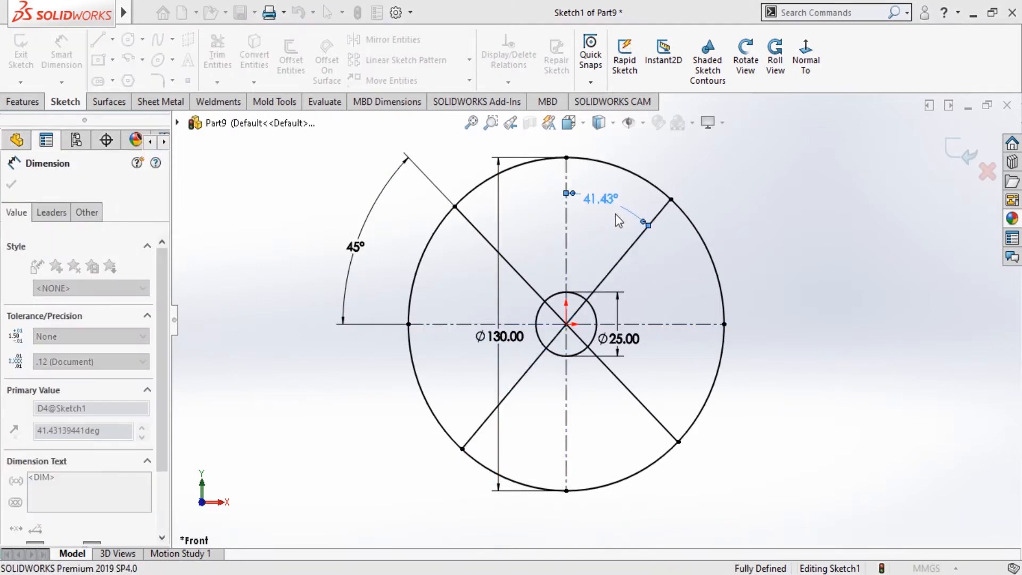
text(45)
key(Return)
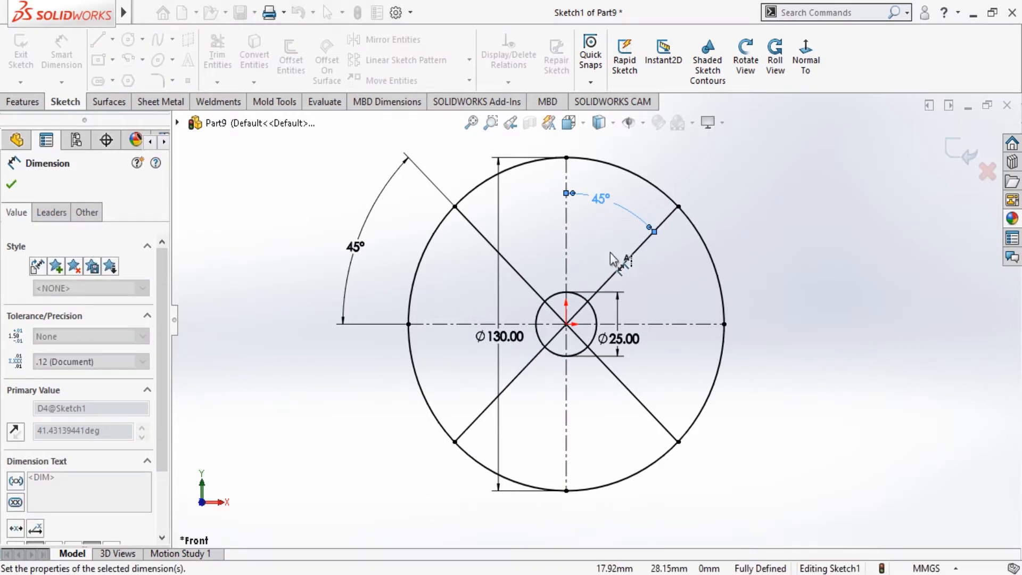
click(12, 186)
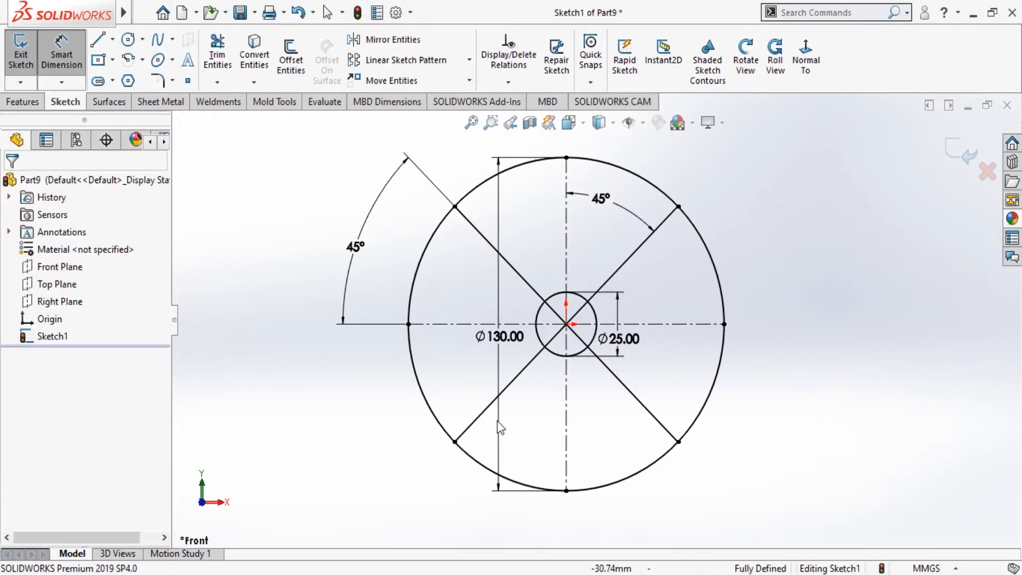
key(Escape)
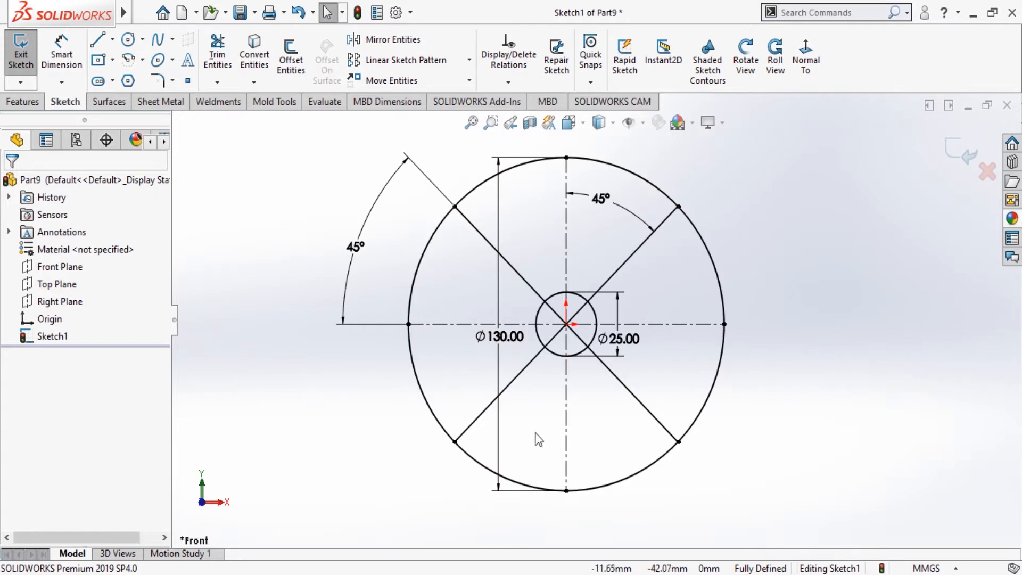
Draw a solid line from the origin to the outer circle's lower-left arc, about 61° from the vertical centerline.
scroll(516, 448, up, 2)
scroll(544, 445, down, 2)
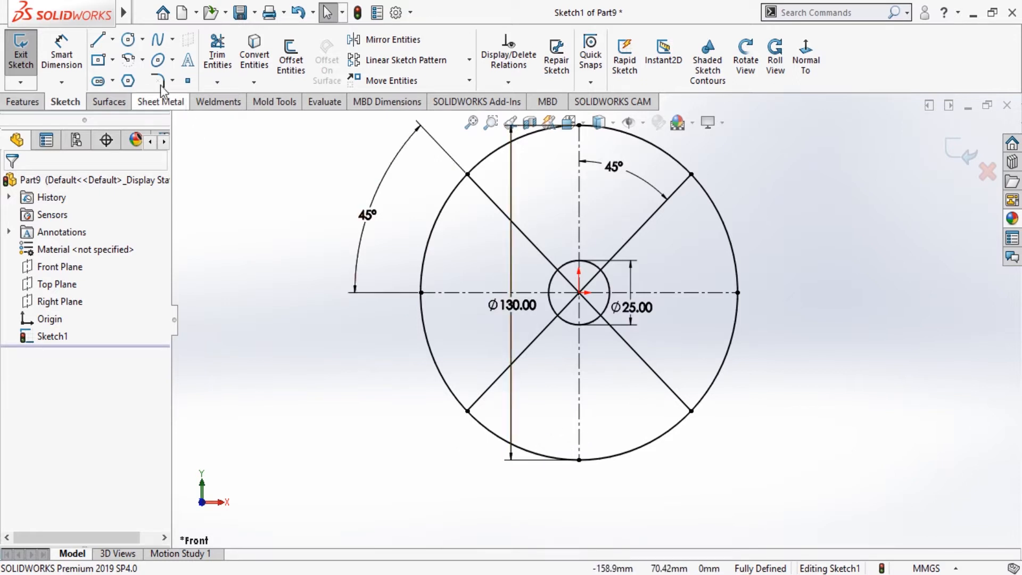
click(100, 42)
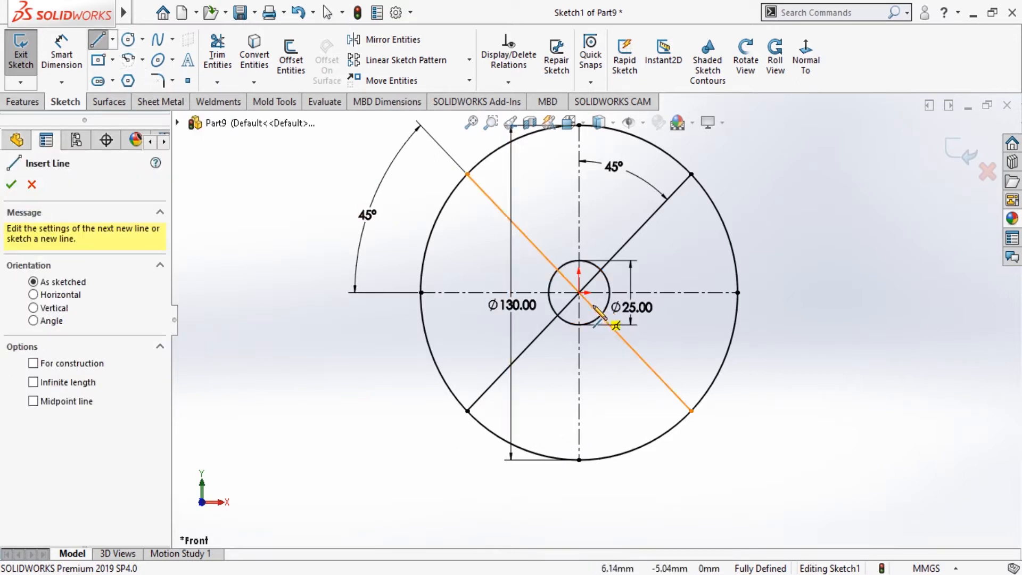
click(579, 293)
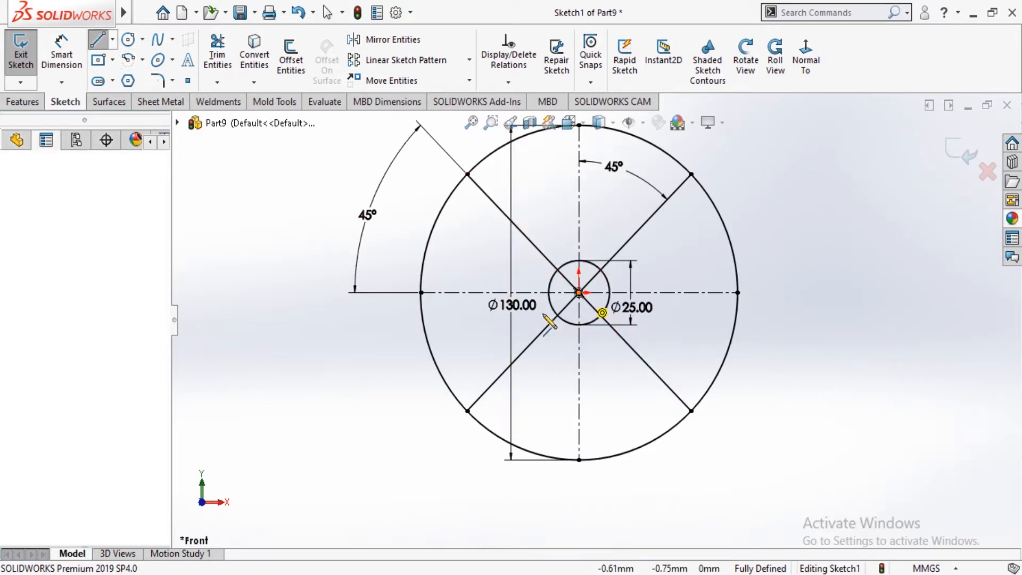
click(441, 374)
key(Escape)
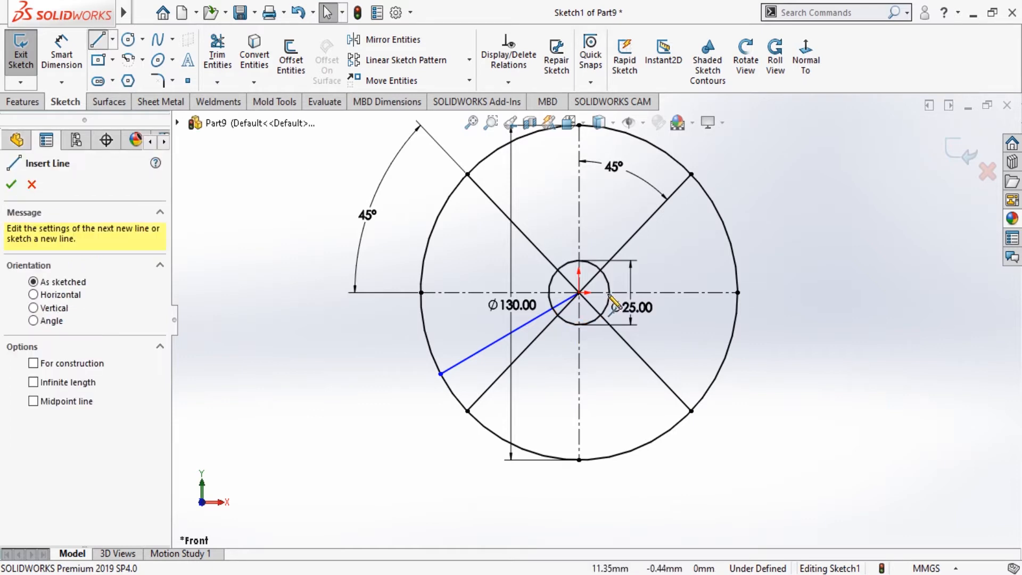
Draw a solid line from the origin to the outer circle's lower-right arc, about 74° from the vertical centerline.
click(579, 293)
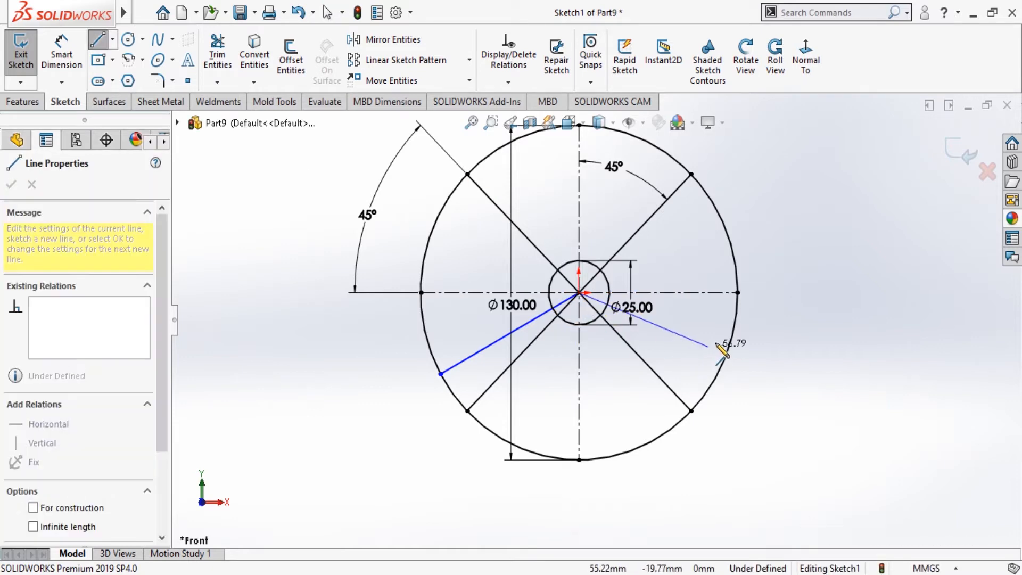
click(732, 337)
key(Escape)
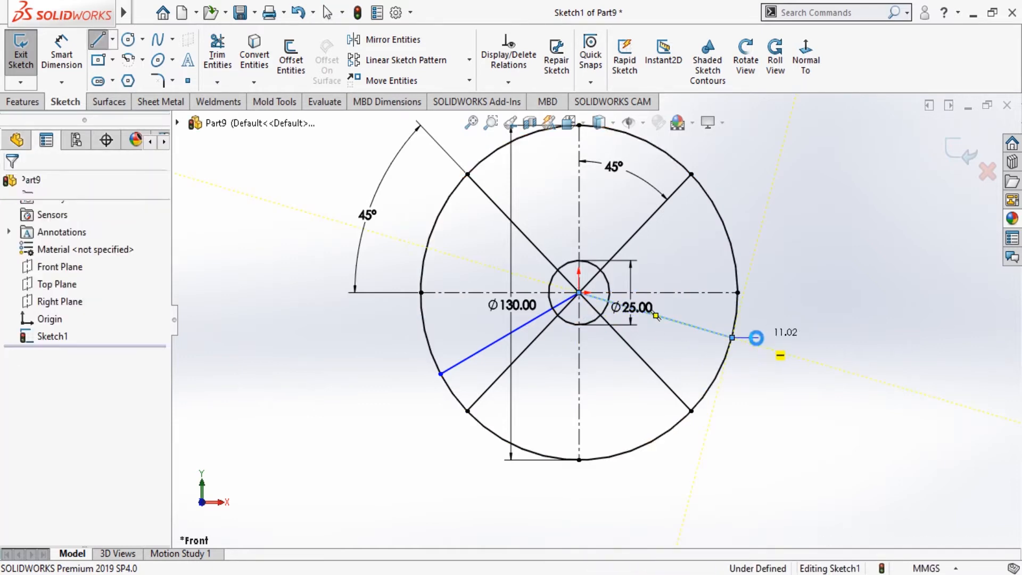
Dimension the angle between the lower vertical centerline and the new lower-right radial line as 60°.
click(61, 53)
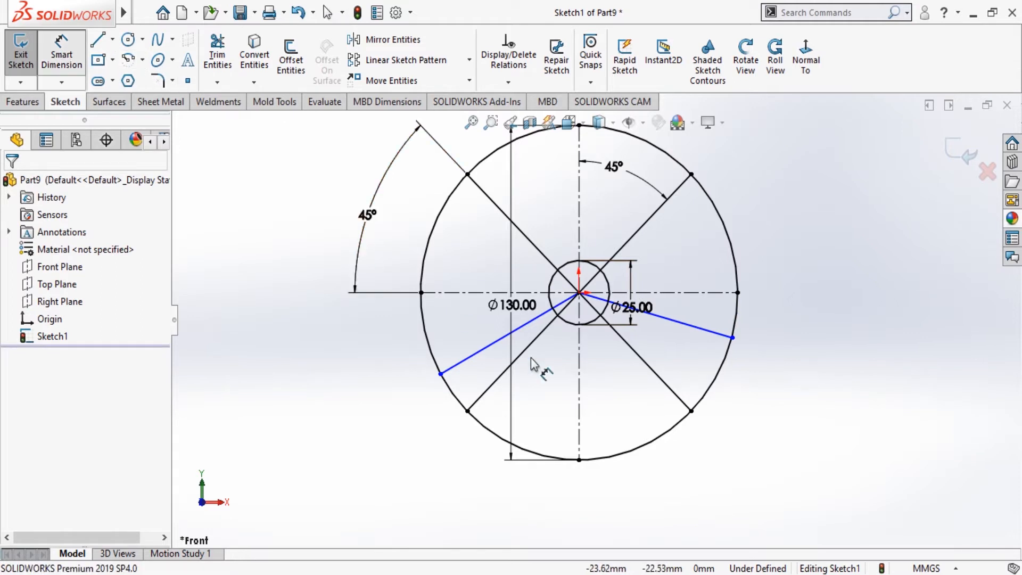
click(579, 373)
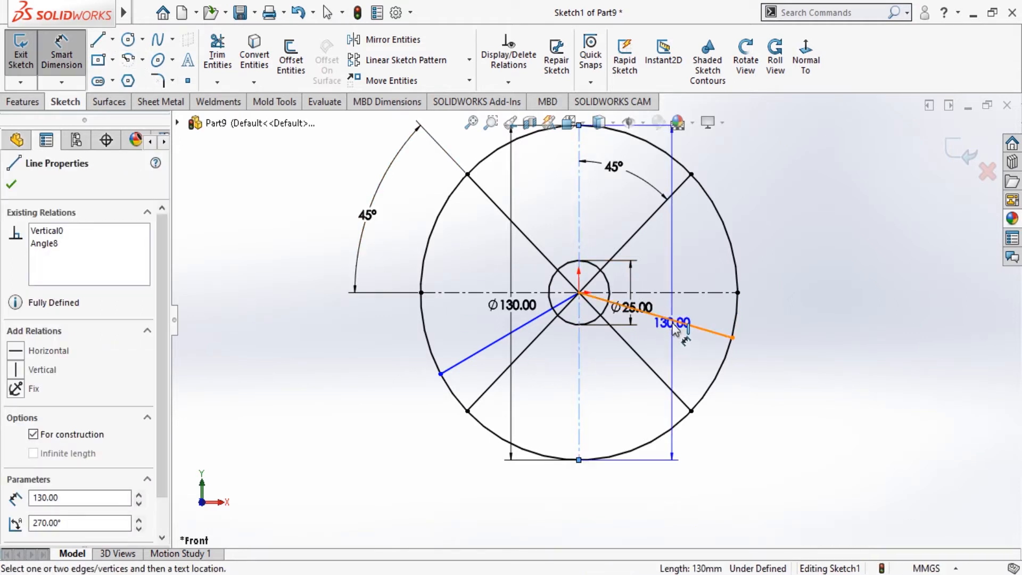
click(657, 315)
click(732, 459)
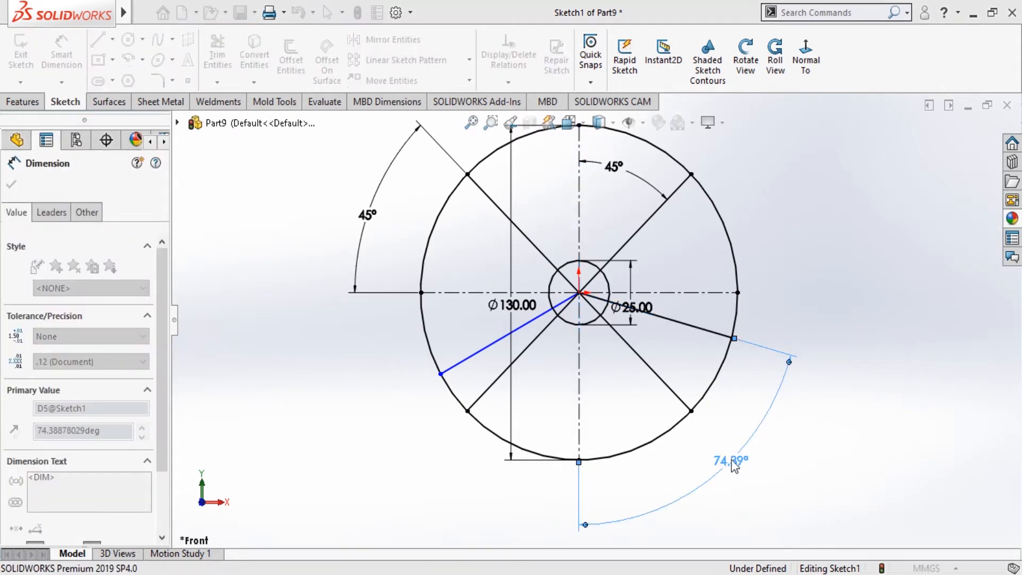
text(60)
key(Return)
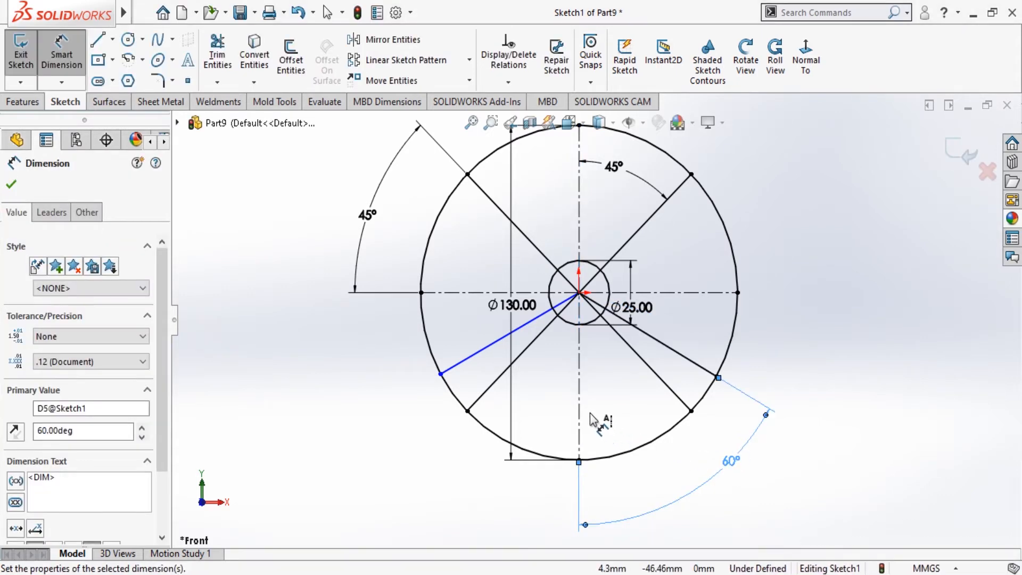
Dimension the angle between the lower vertical centerline and the new lower-left radial line as 60°.
click(580, 407)
click(457, 366)
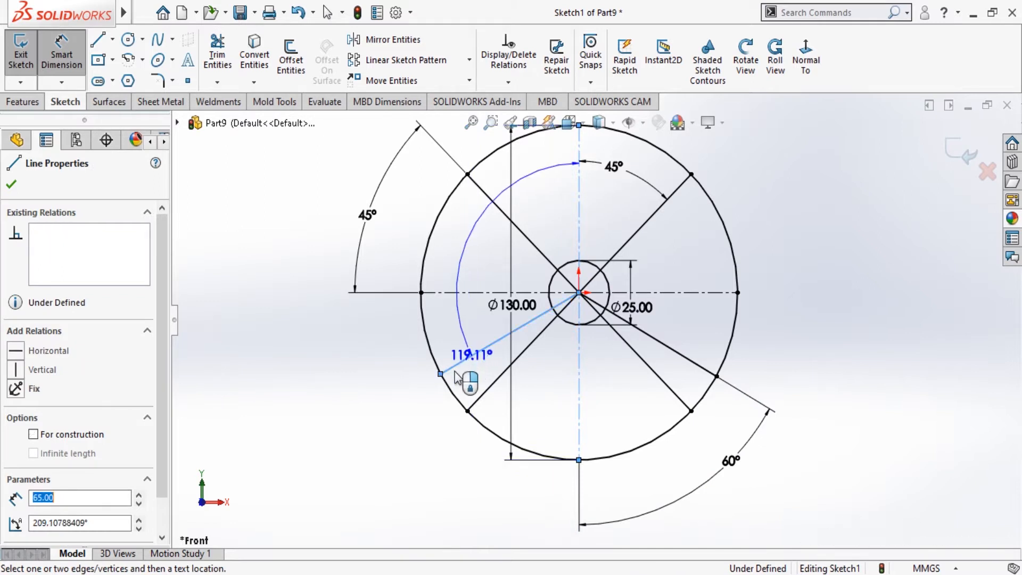
click(461, 482)
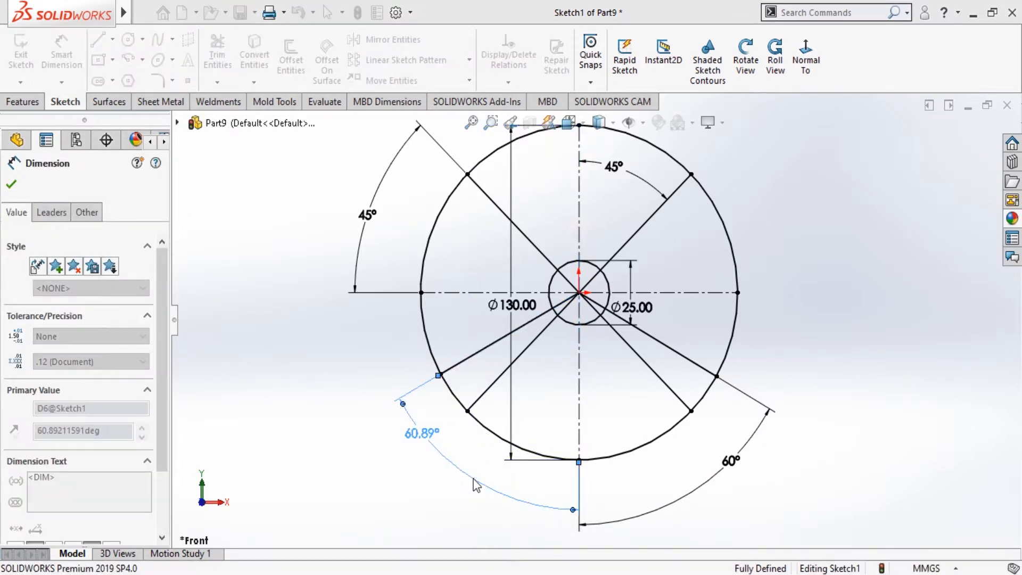
text(60)
key(Return)
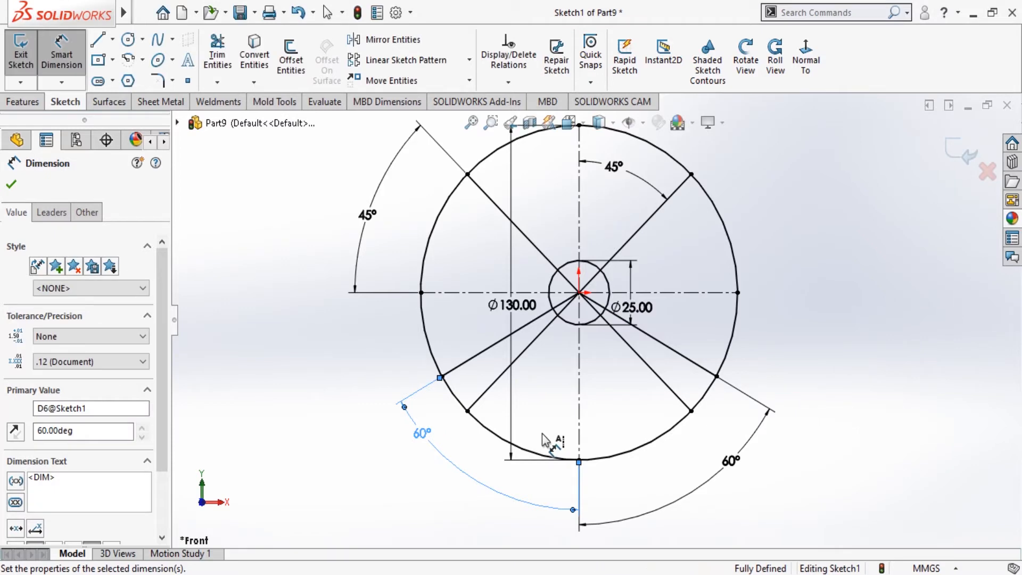
click(10, 184)
key(Escape)
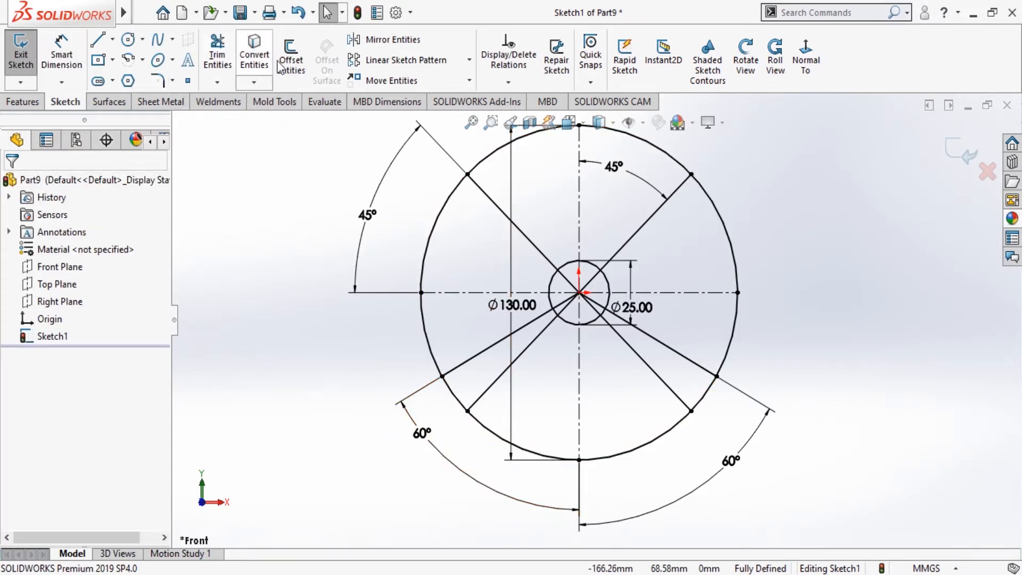
Trim away the outer circle's lower arc between the two 60° lines and the lower diagonal halves outside the 25 mm circle.
click(217, 54)
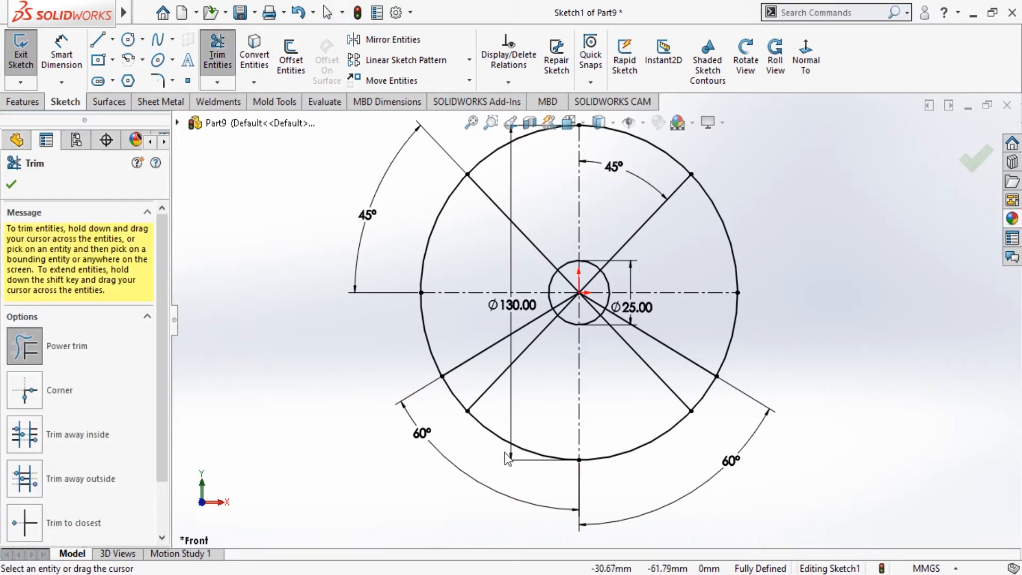
mouse_move(490, 454)
mouse_down()
mouse_move(481, 396)
mouse_move(434, 401)
mouse_up()
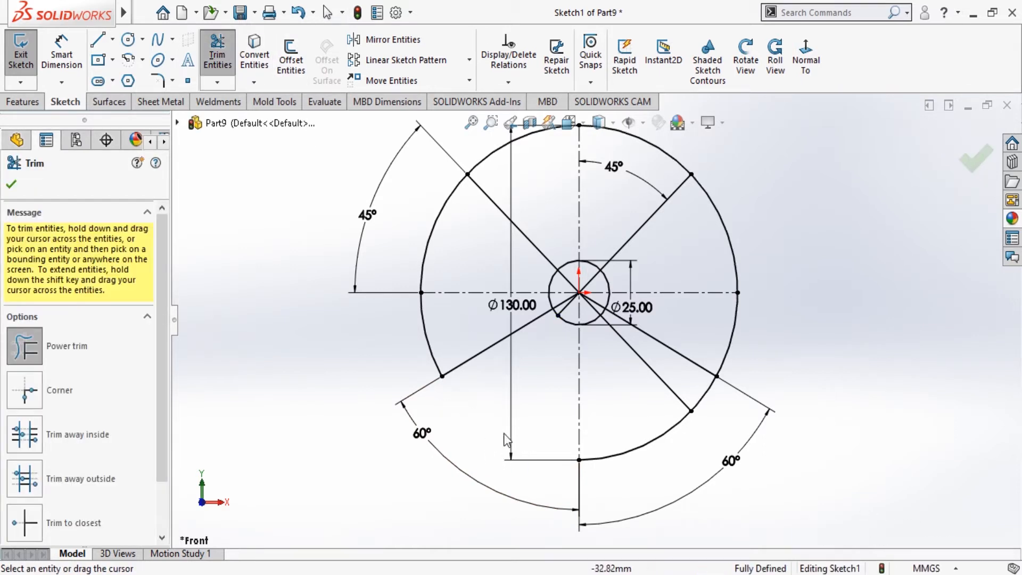
drag(616, 475, 621, 440)
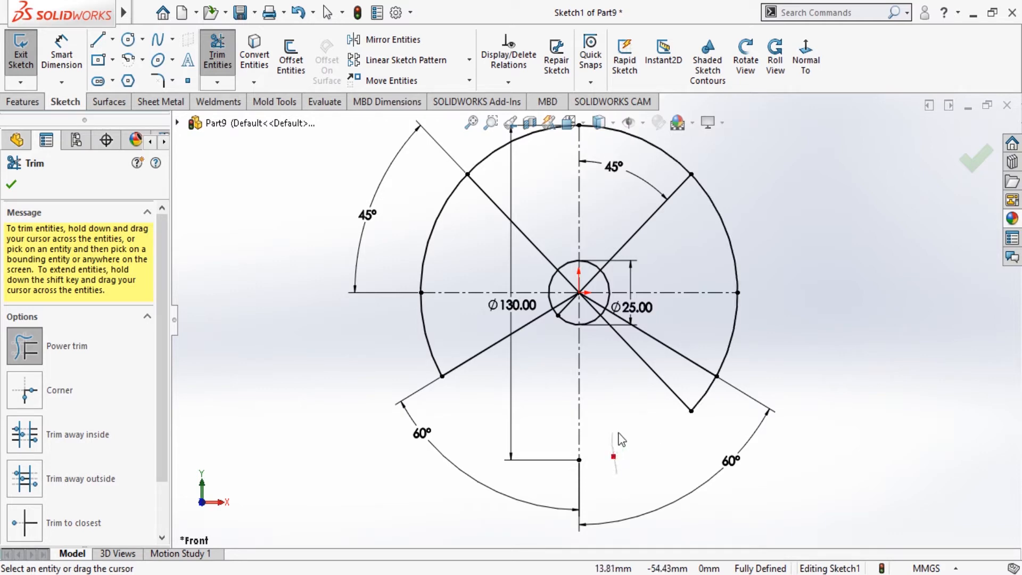
drag(717, 406, 656, 397)
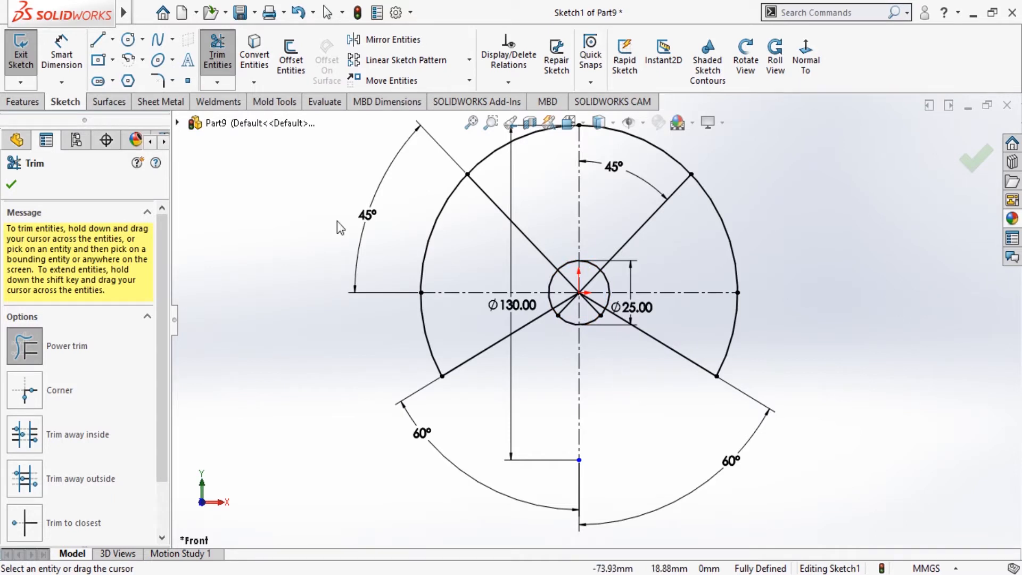
click(11, 185)
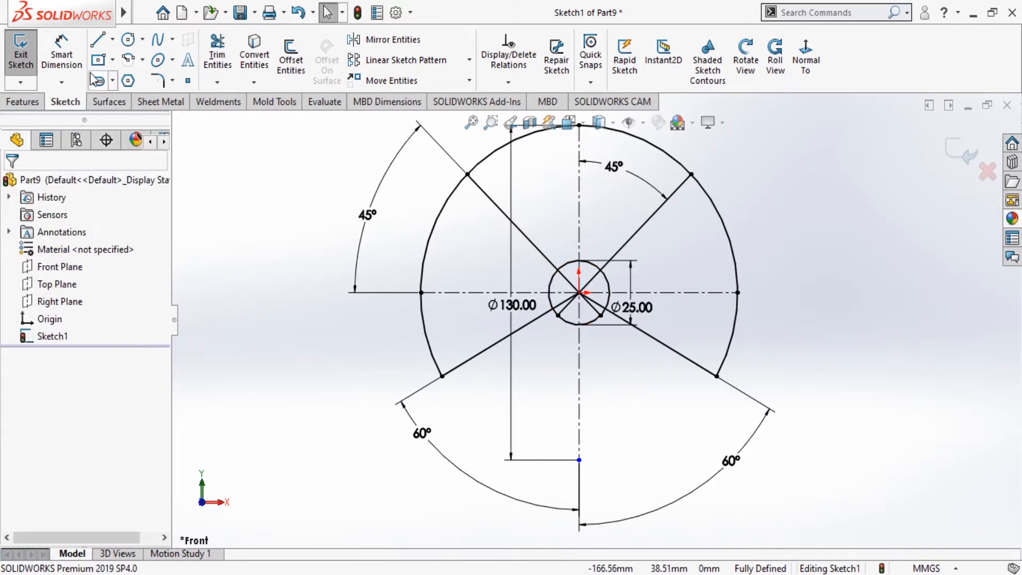
Draw a circle centered on the origin between the inner and outer circles, with a radius of about 35 mm.
click(128, 43)
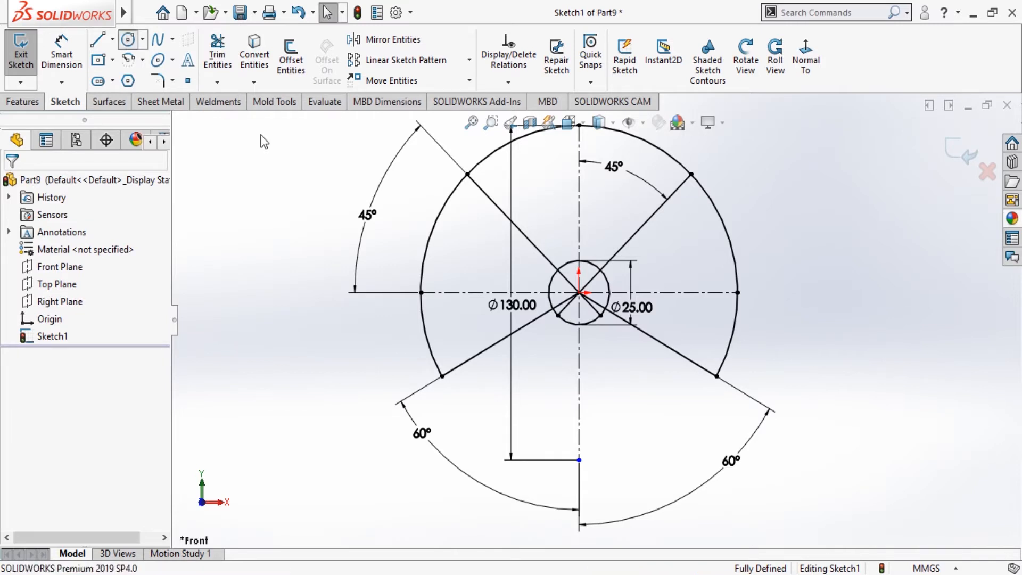
click(579, 292)
click(612, 373)
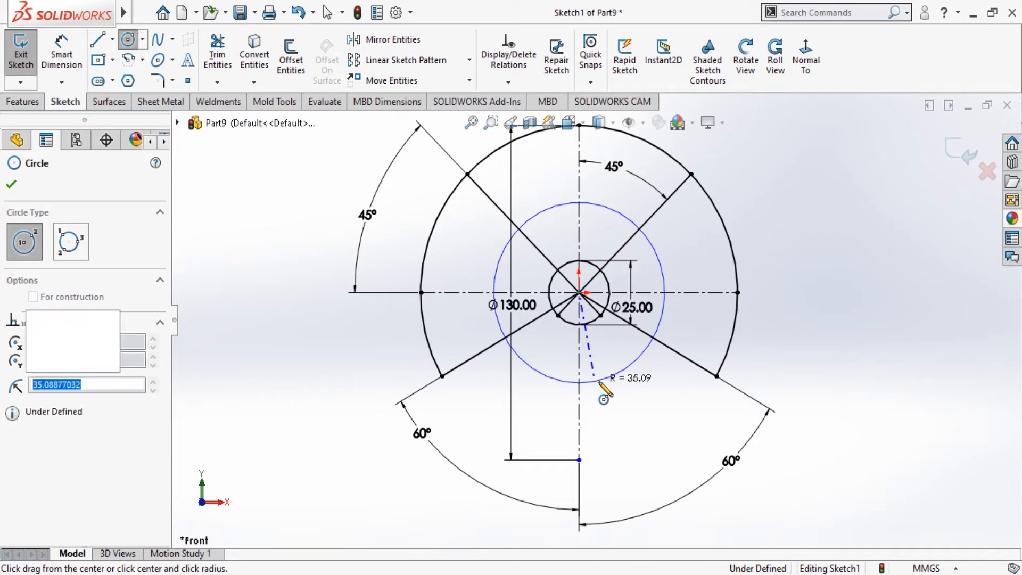
key(Escape)
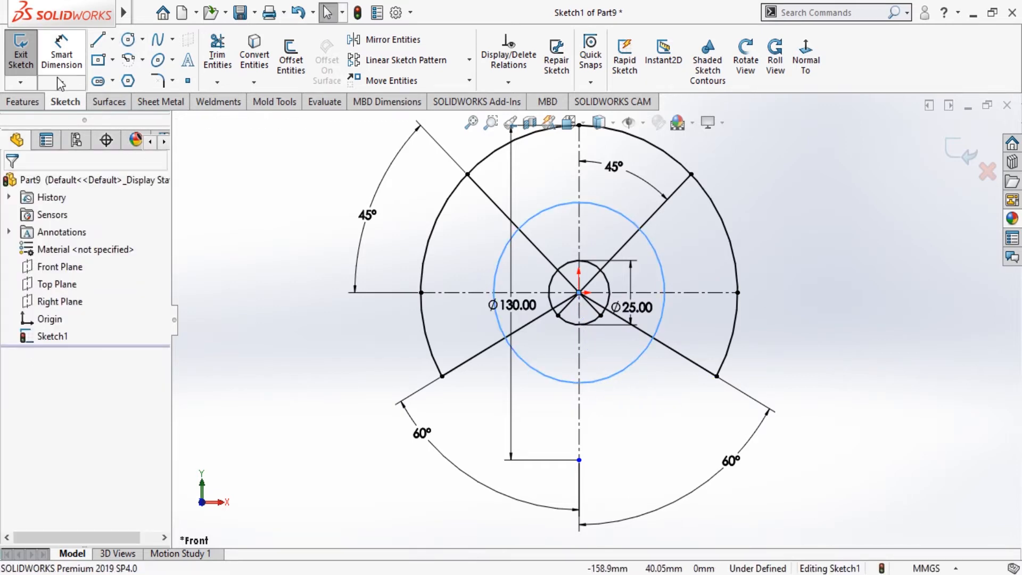
click(26, 102)
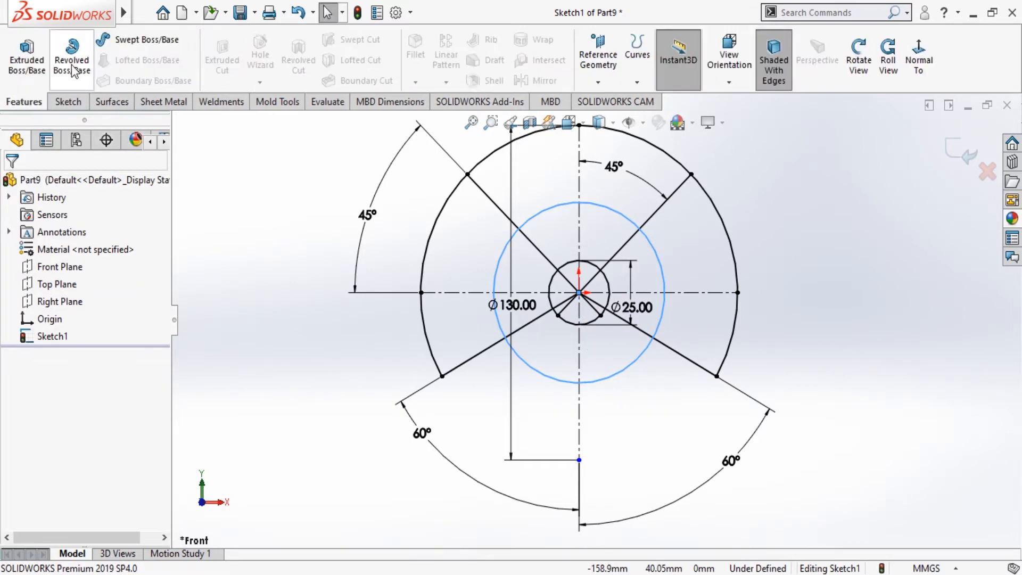
click(33, 62)
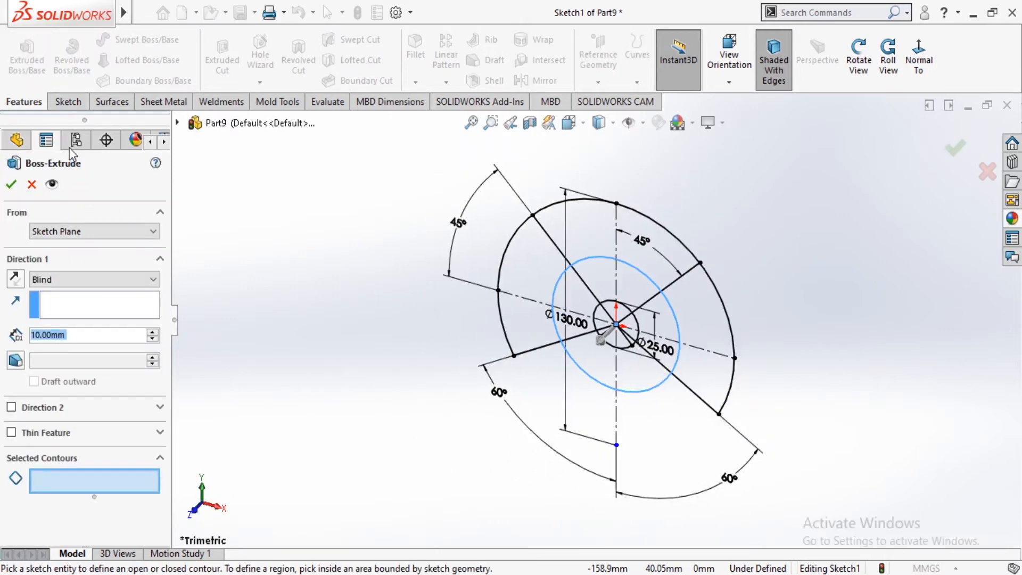
click(32, 183)
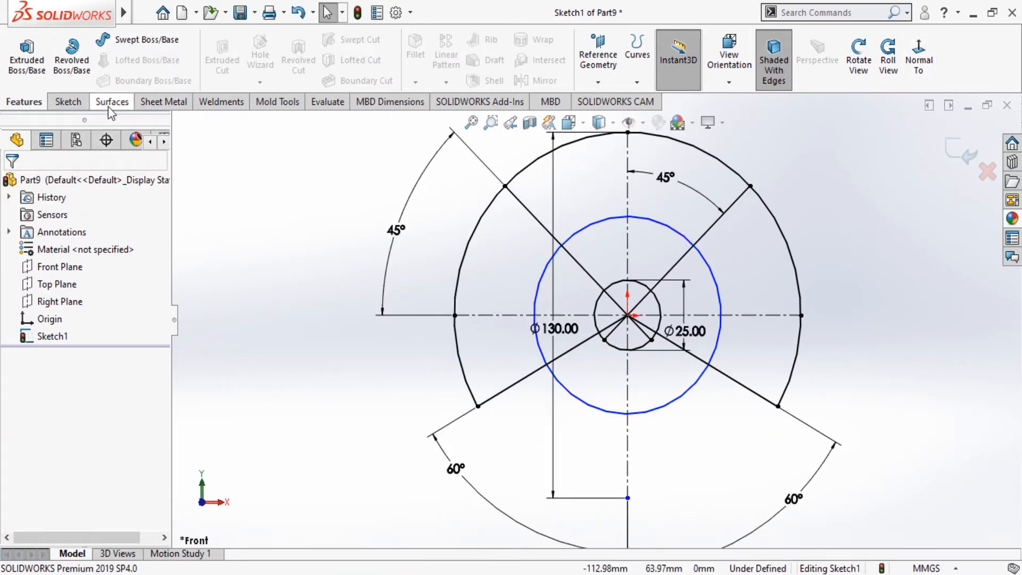
Dimension the middle circle's diameter as 62 mm.
click(68, 102)
click(62, 56)
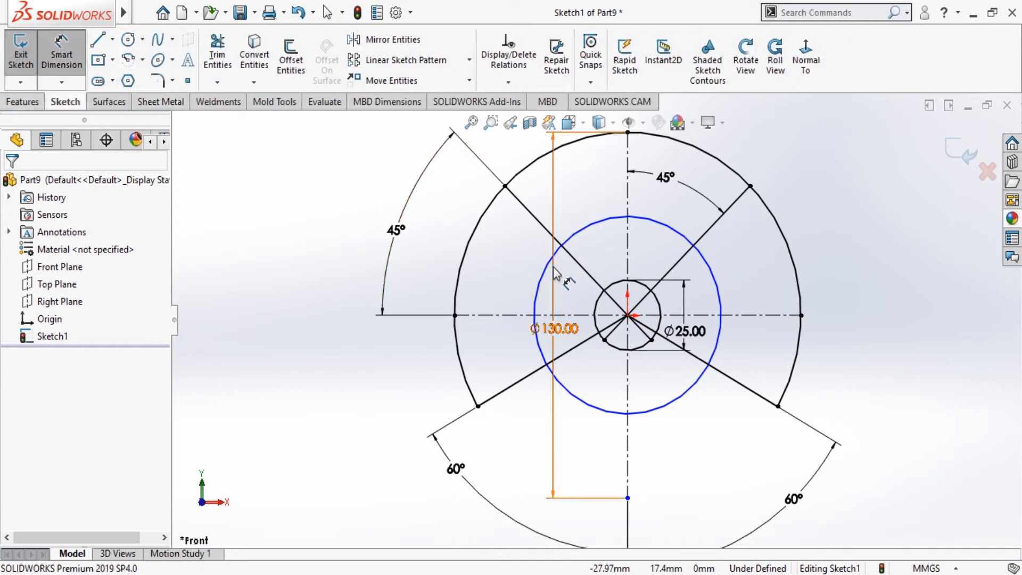
click(537, 281)
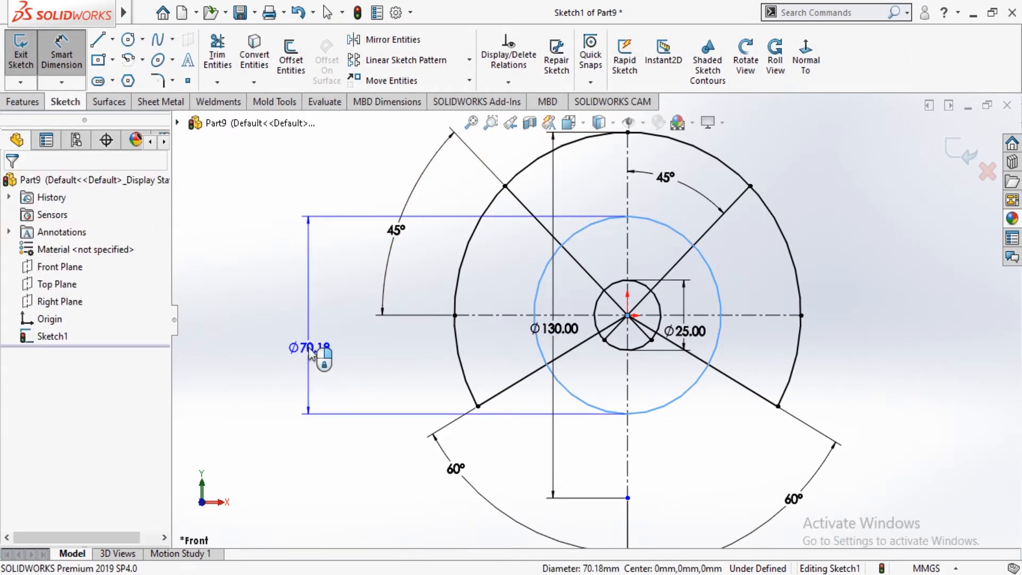
click(365, 375)
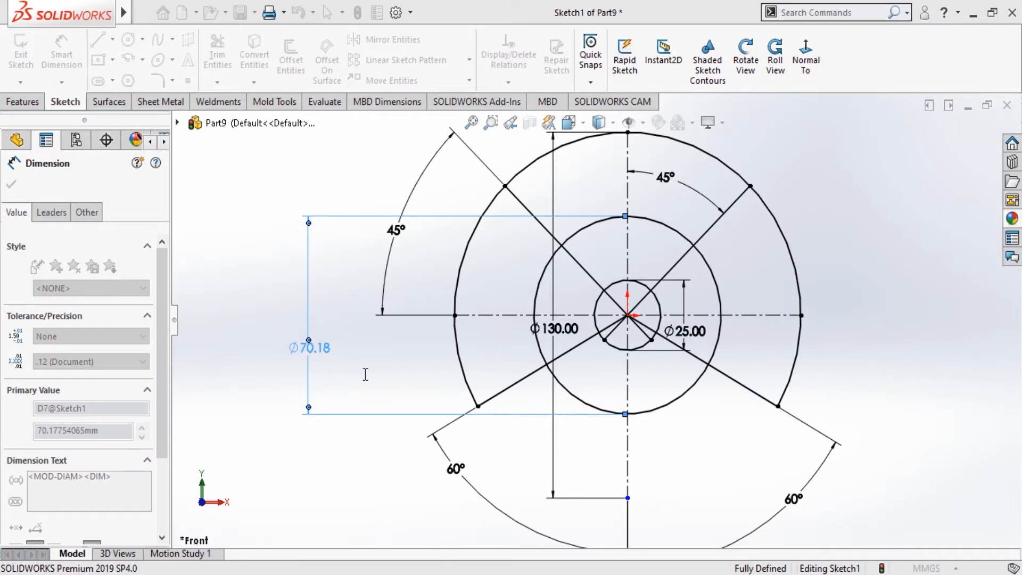
text(62)
key(Return)
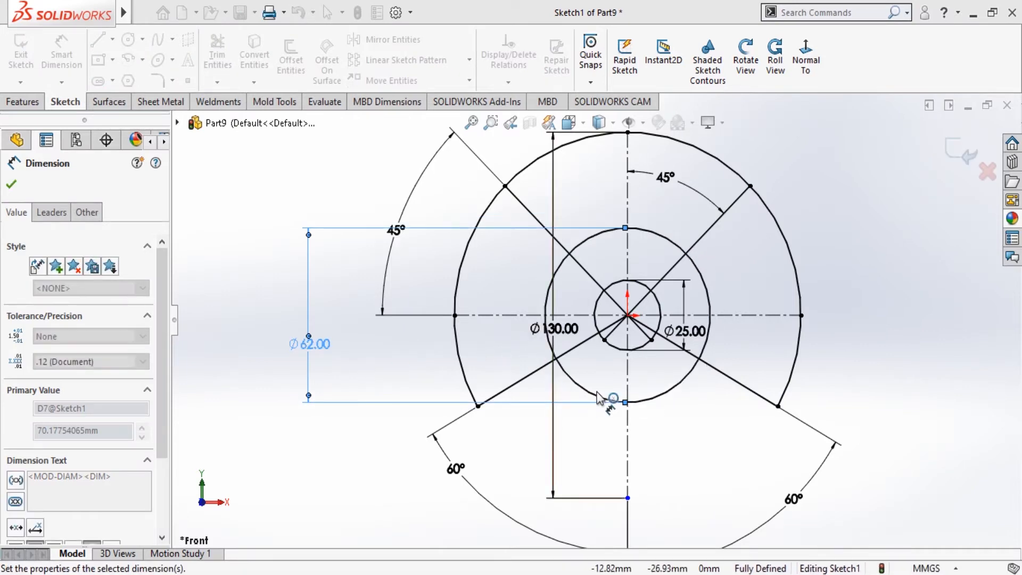
click(11, 184)
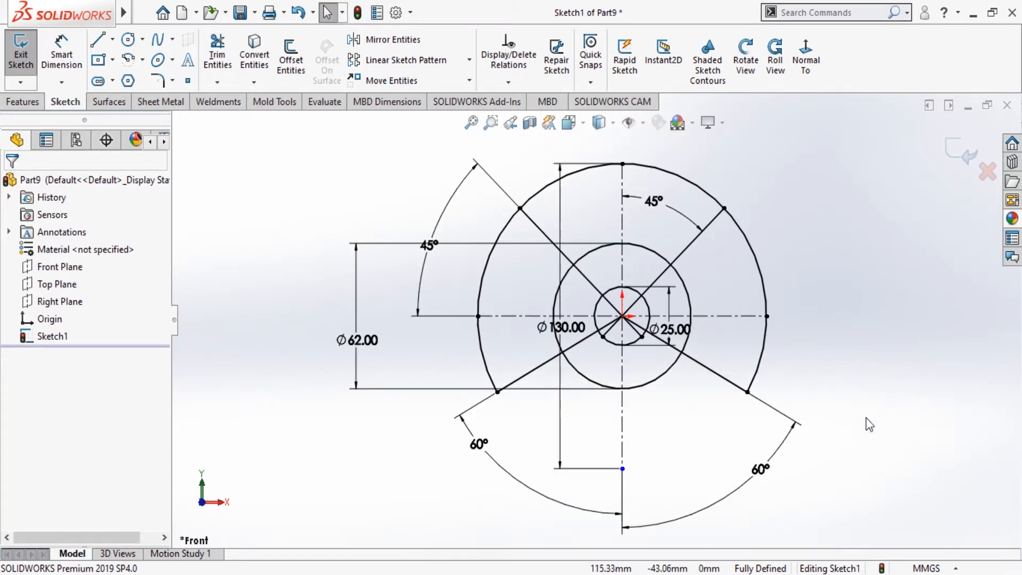
Trim away all portions of the radial lines lying inside the 25 mm circle.
scroll(644, 337, down, 3)
scroll(618, 349, down, 1)
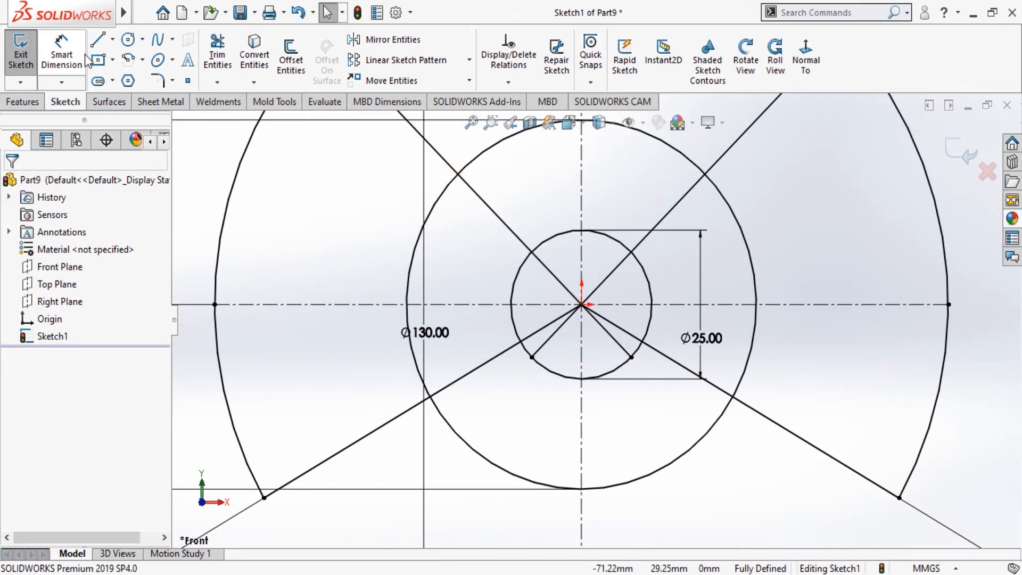
click(217, 55)
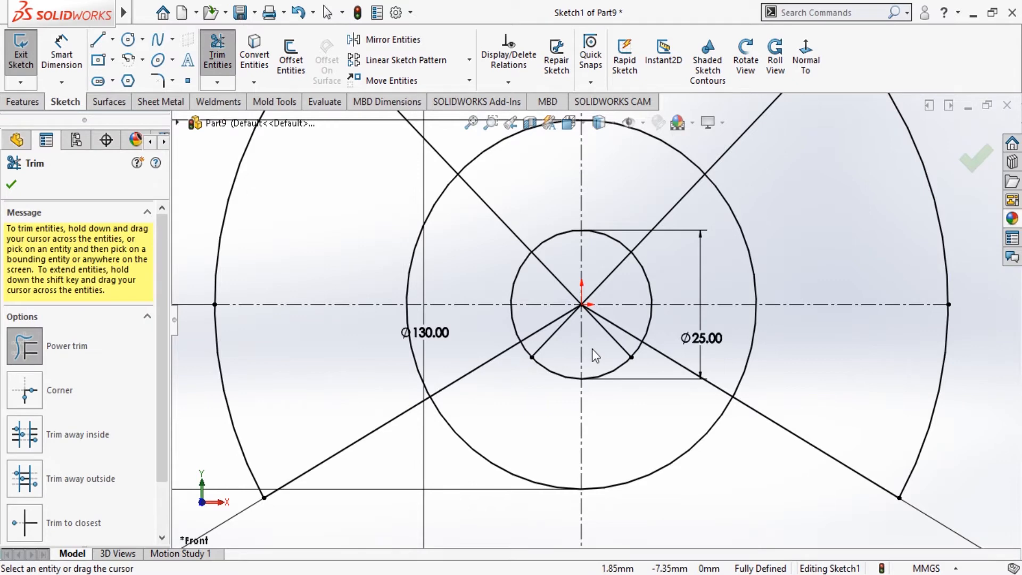
mouse_move(592, 349)
mouse_down()
mouse_move(607, 295)
mouse_move(577, 261)
mouse_move(547, 320)
mouse_up()
drag(604, 338, 608, 339)
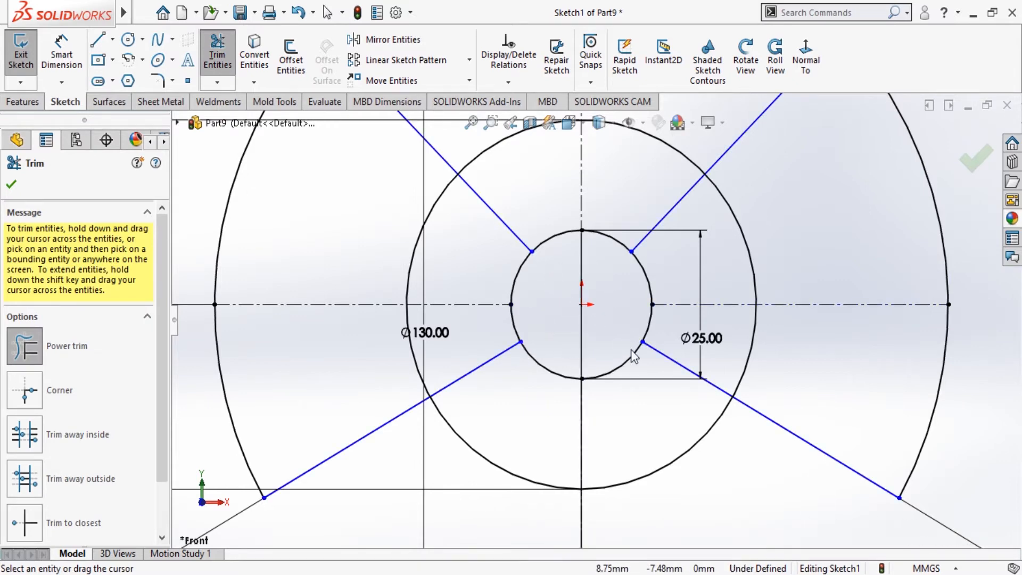
scroll(632, 350, up, 2)
scroll(605, 331, up, 3)
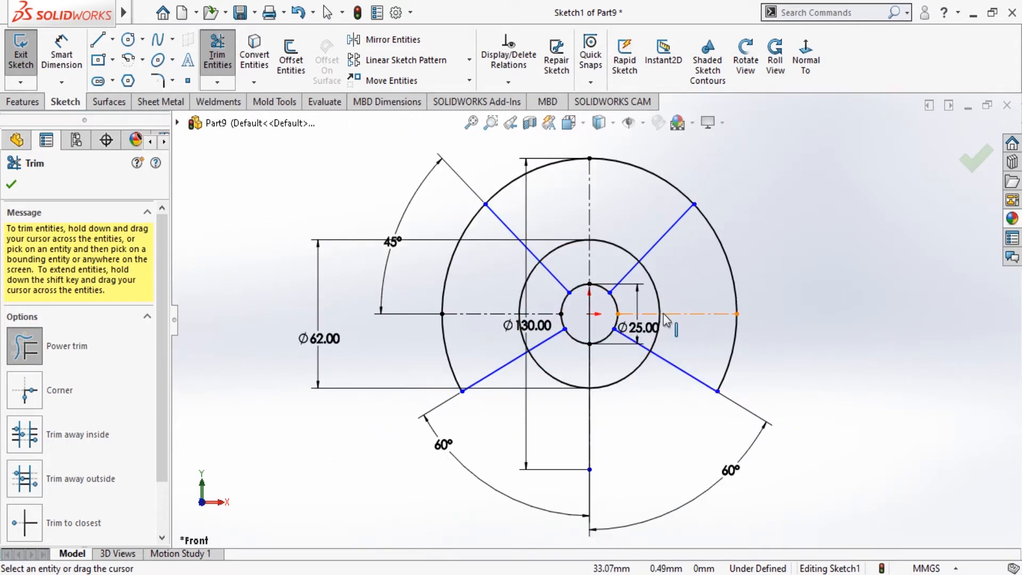
click(12, 184)
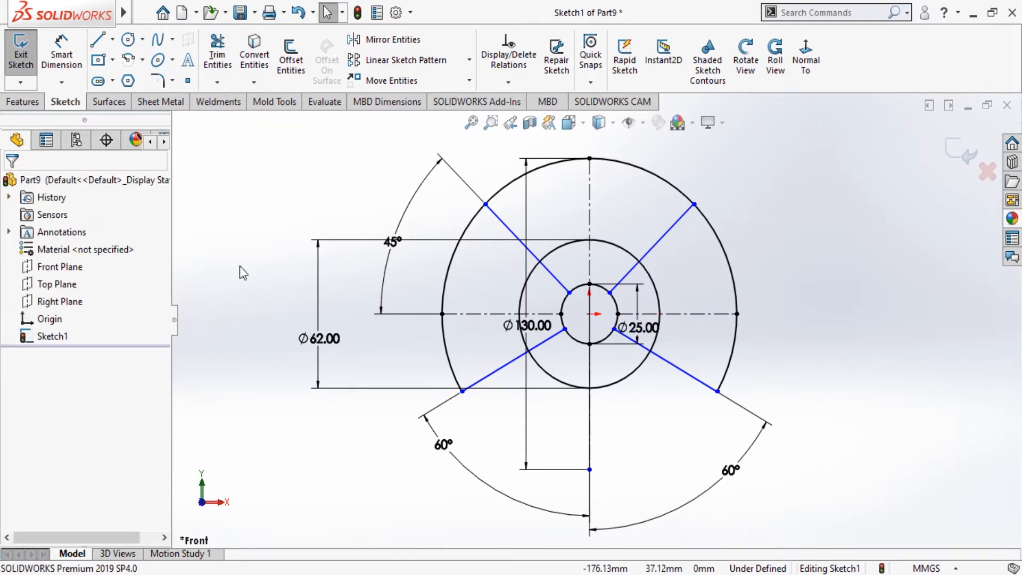
Dimension the angle between the upper vertical centerline and the upper-right radial line as 60°.
scroll(596, 319, up, 2)
scroll(666, 367, down, 2)
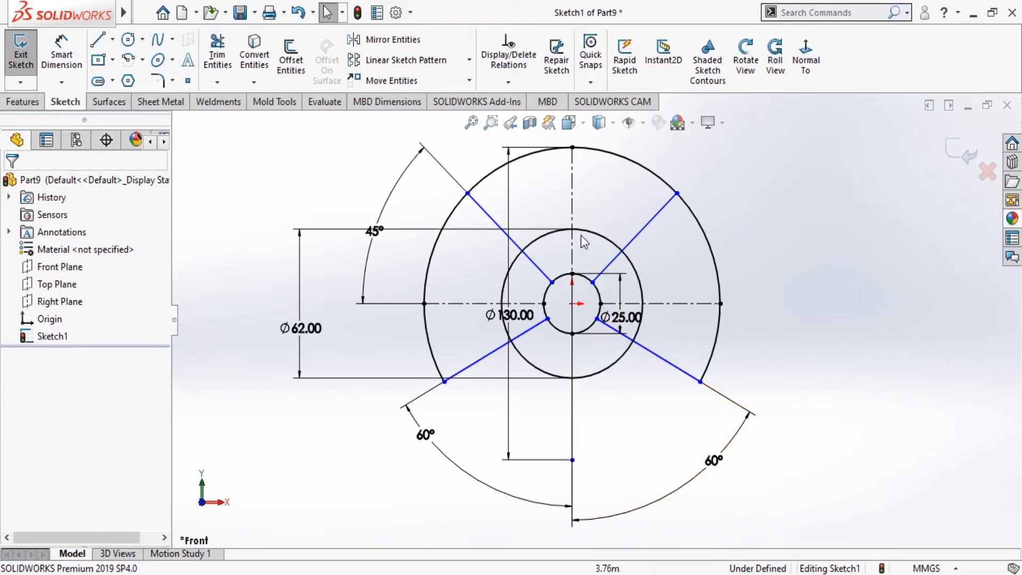
scroll(579, 226, up, 1)
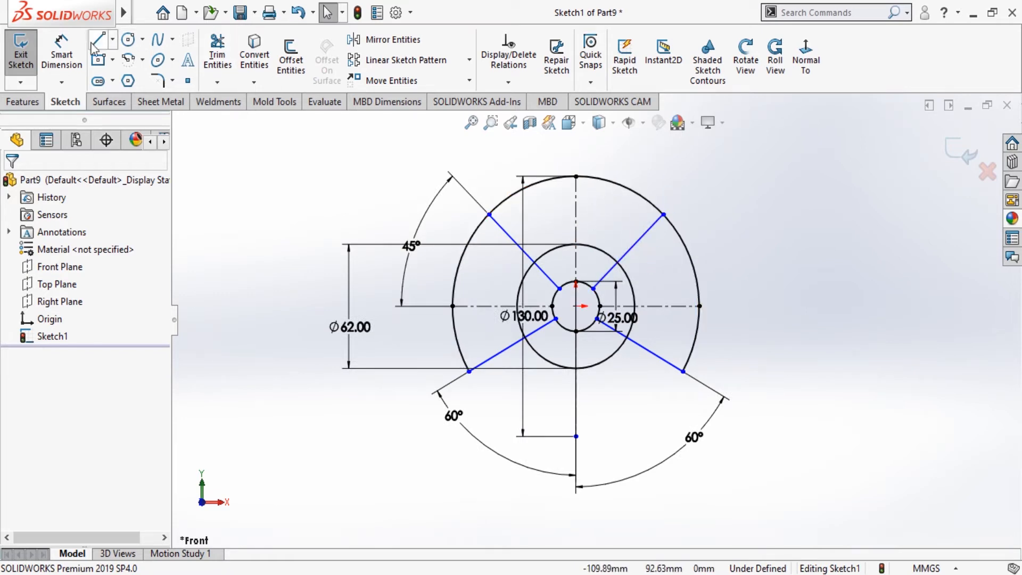
click(61, 56)
click(577, 215)
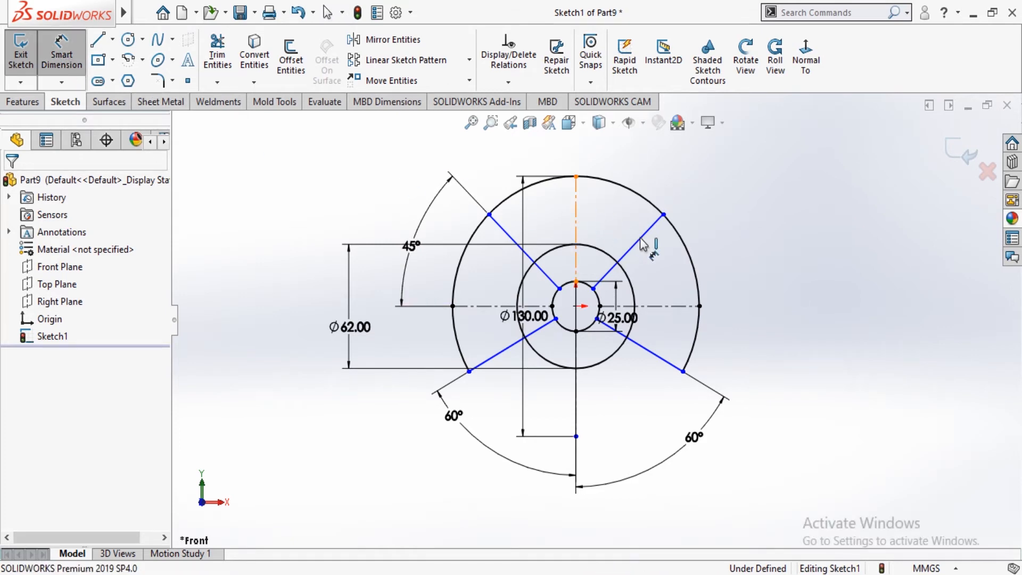
click(644, 240)
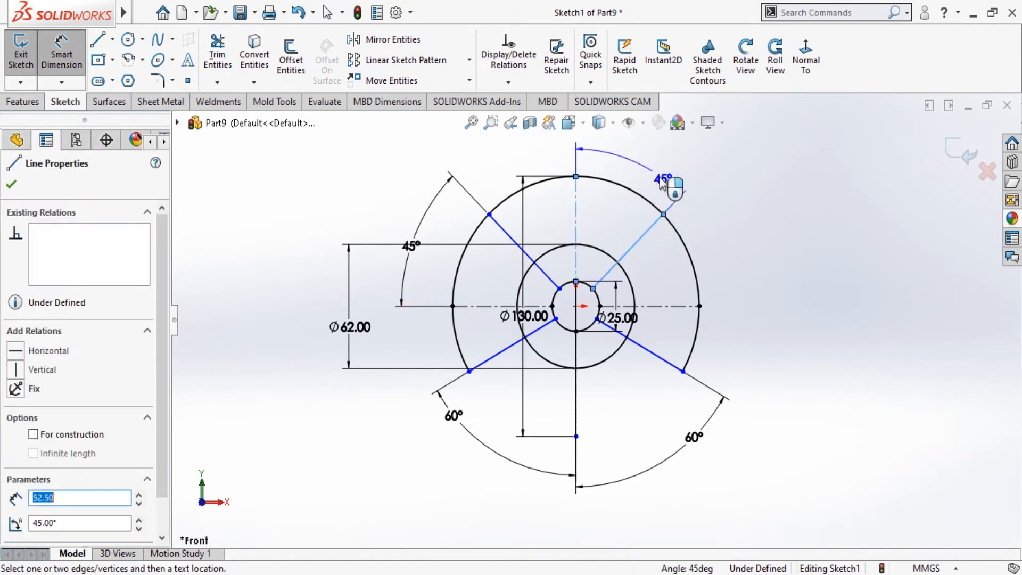
click(660, 183)
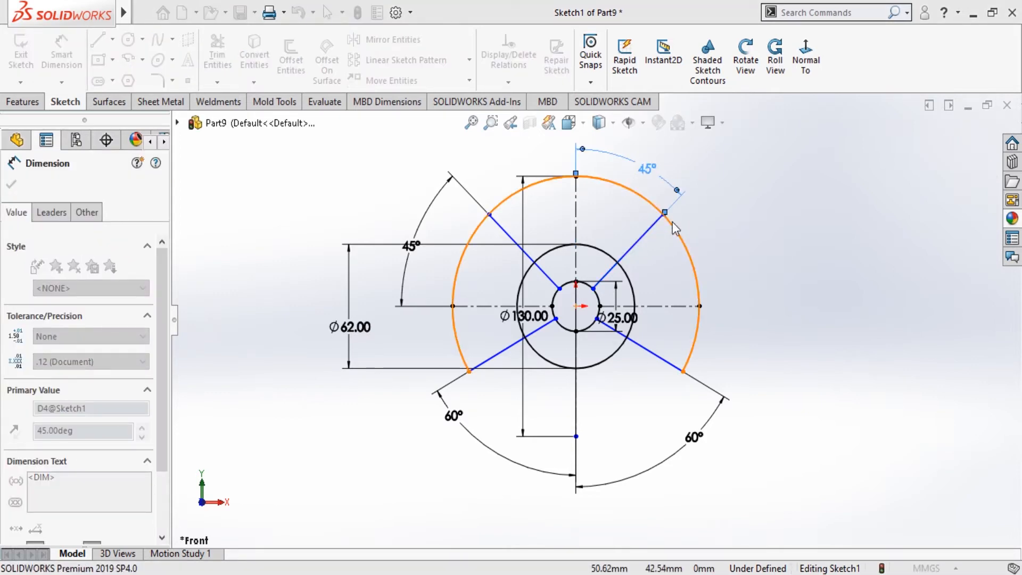
text(60)
key(Return)
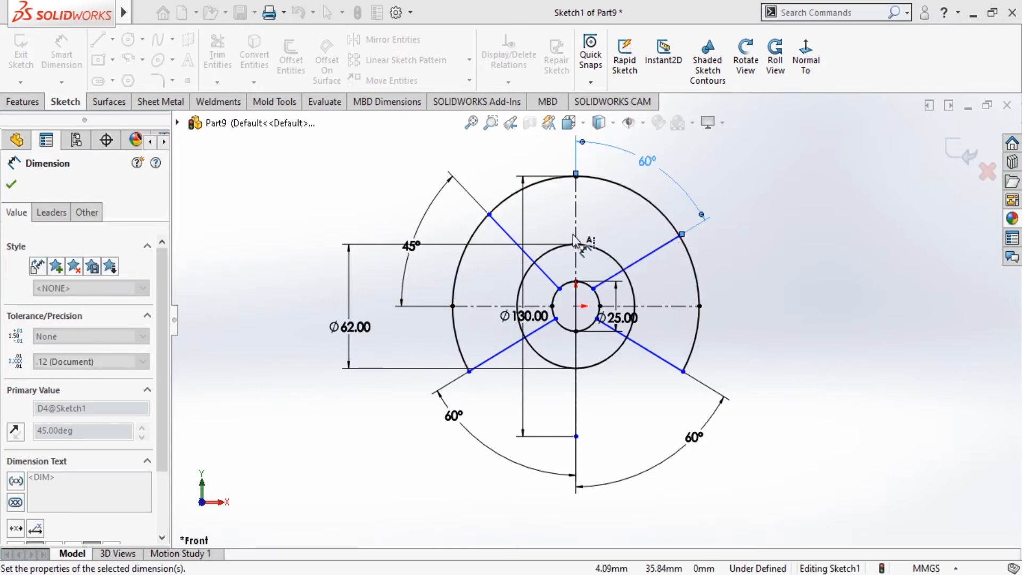
Try to dimension the angle between the upper-left radial line and the upper vertical centerline, and delete that extra dimension.
click(513, 239)
click(576, 207)
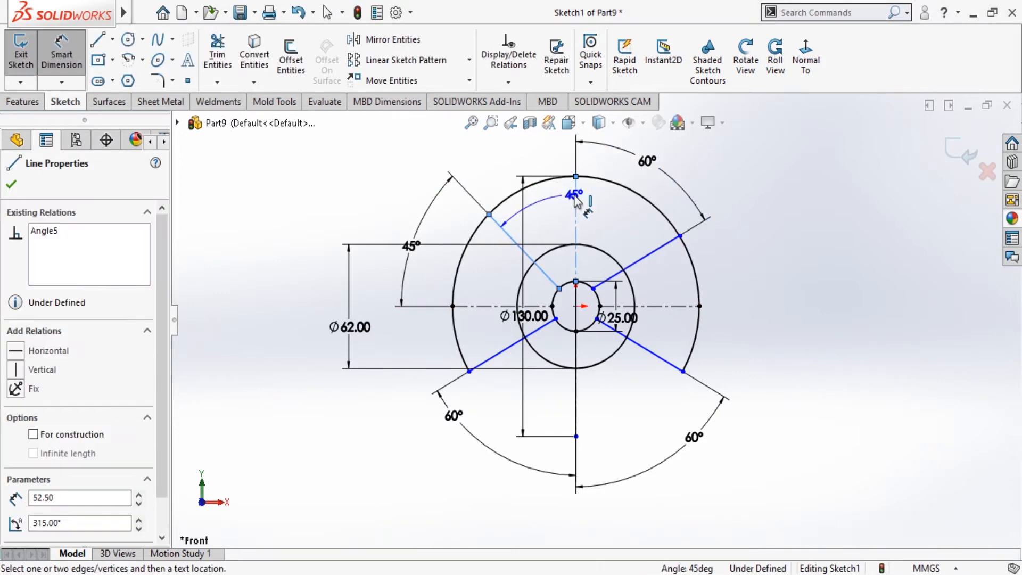
click(509, 157)
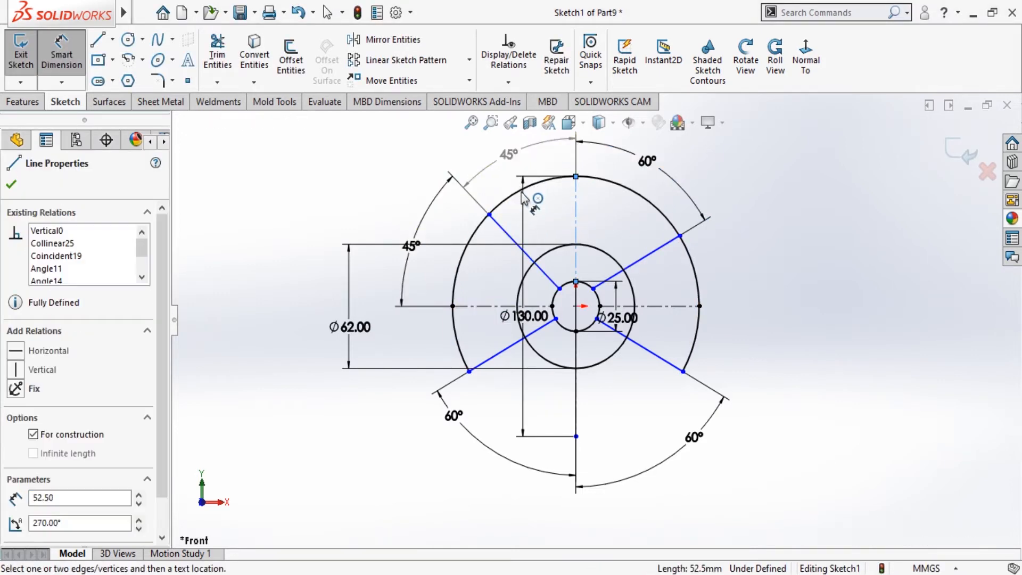
click(509, 159)
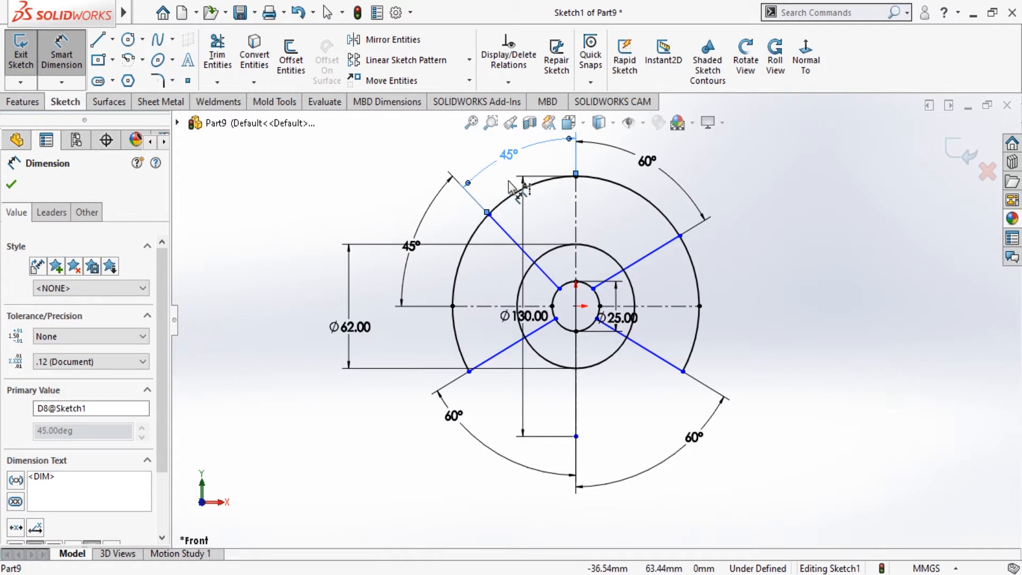
key(Delete)
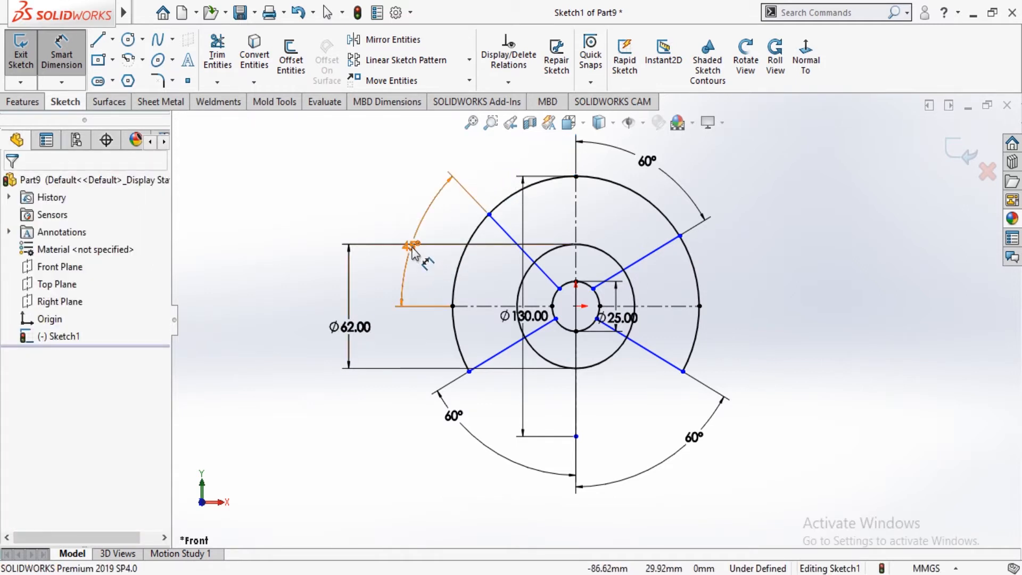
Set the angle between the upper-left radial line and the horizontal centerline to 30°.
click(414, 253)
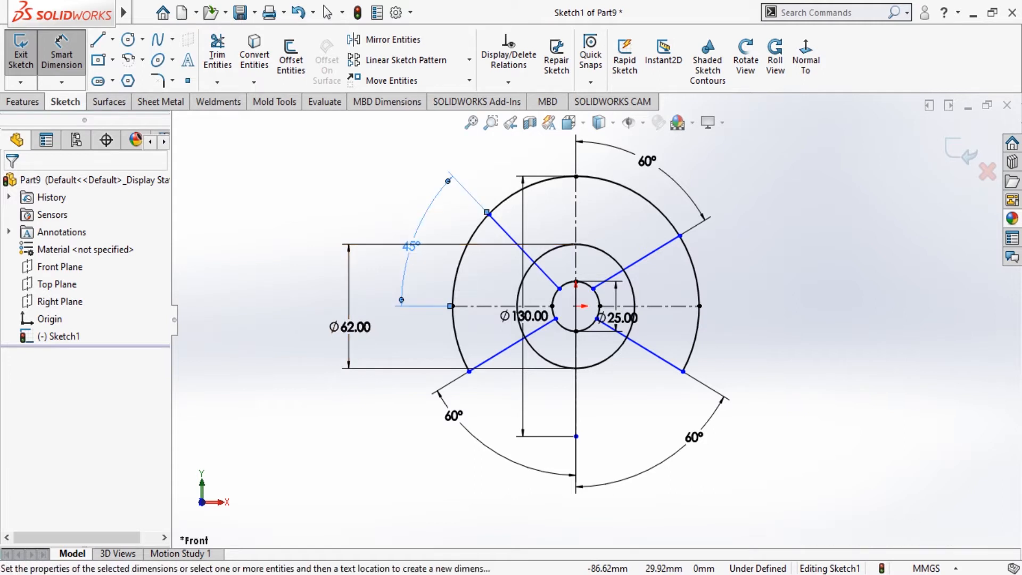
double_click(85, 435)
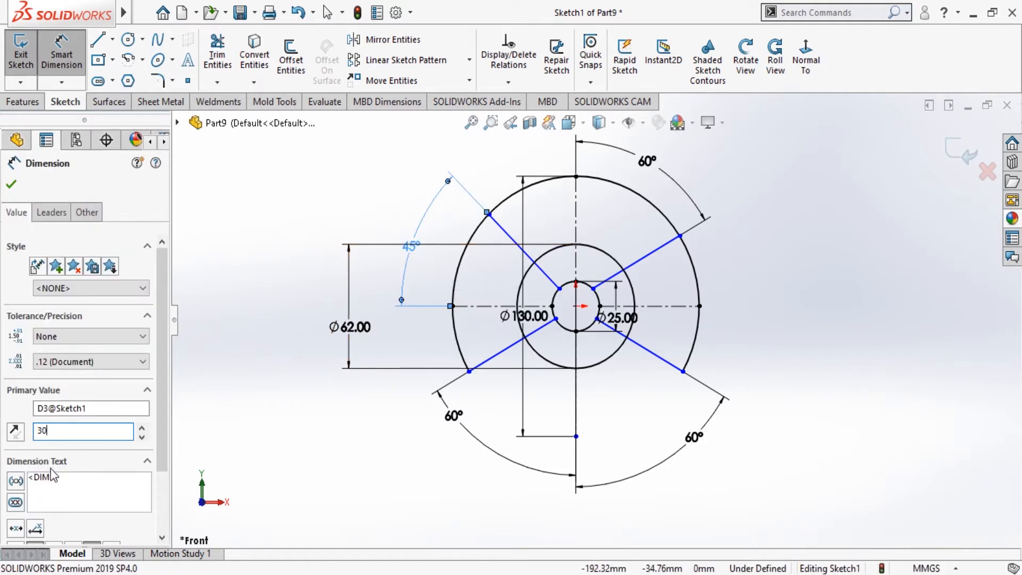
key(Return)
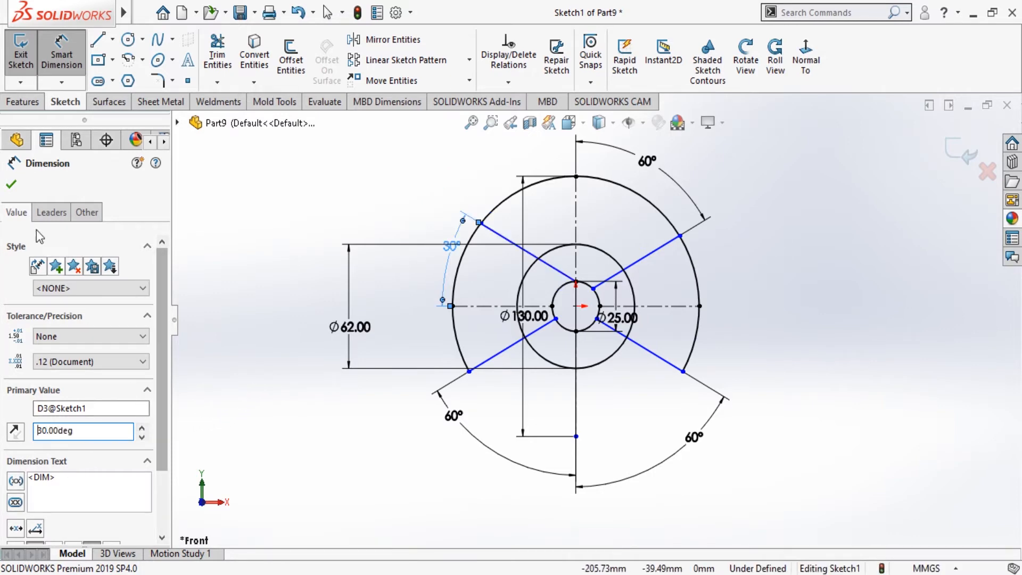
click(11, 186)
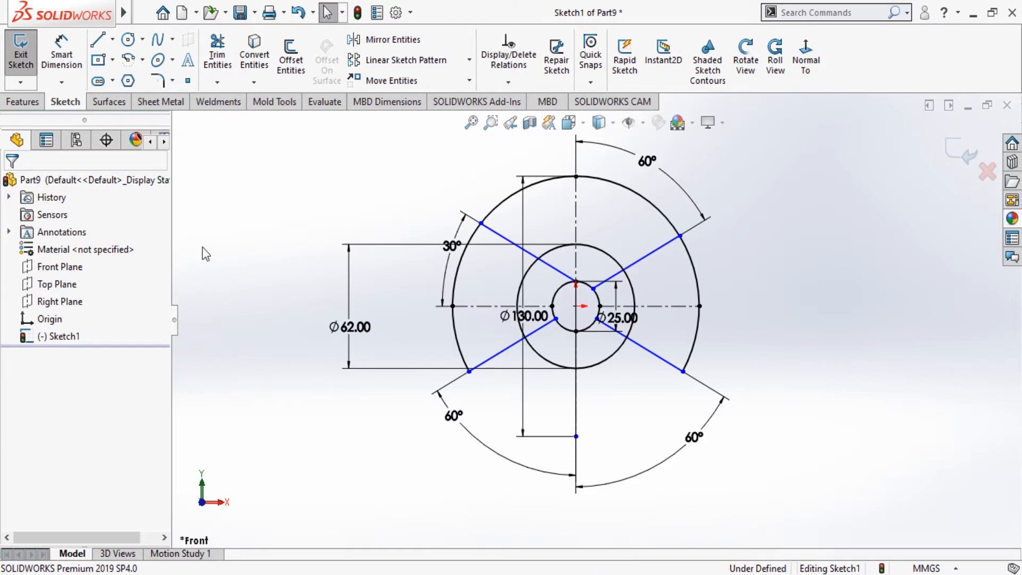
Delete the upper-left radial line and its 30° angle dimension.
click(452, 246)
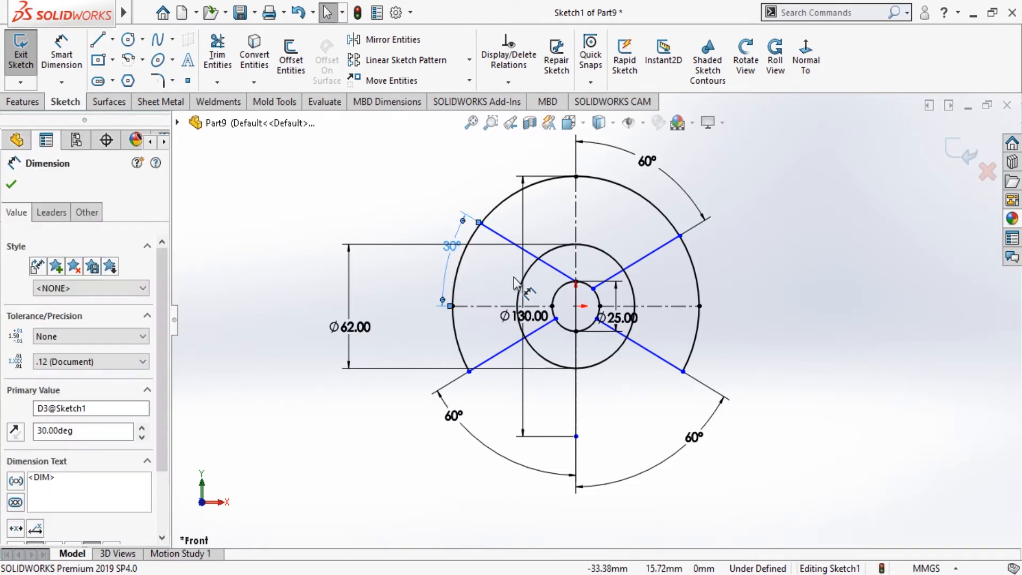
key(Delete)
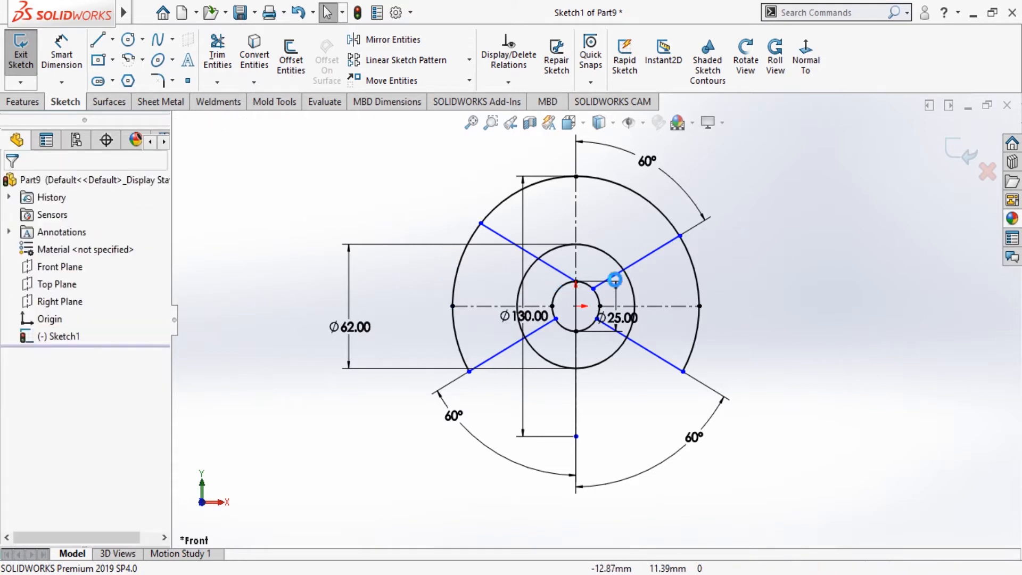
click(574, 278)
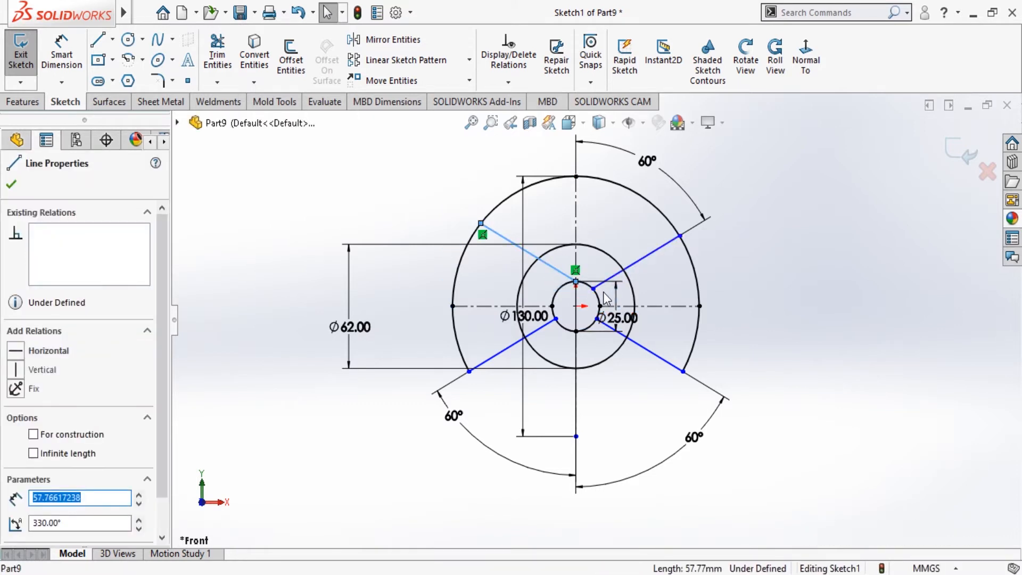
key(Delete)
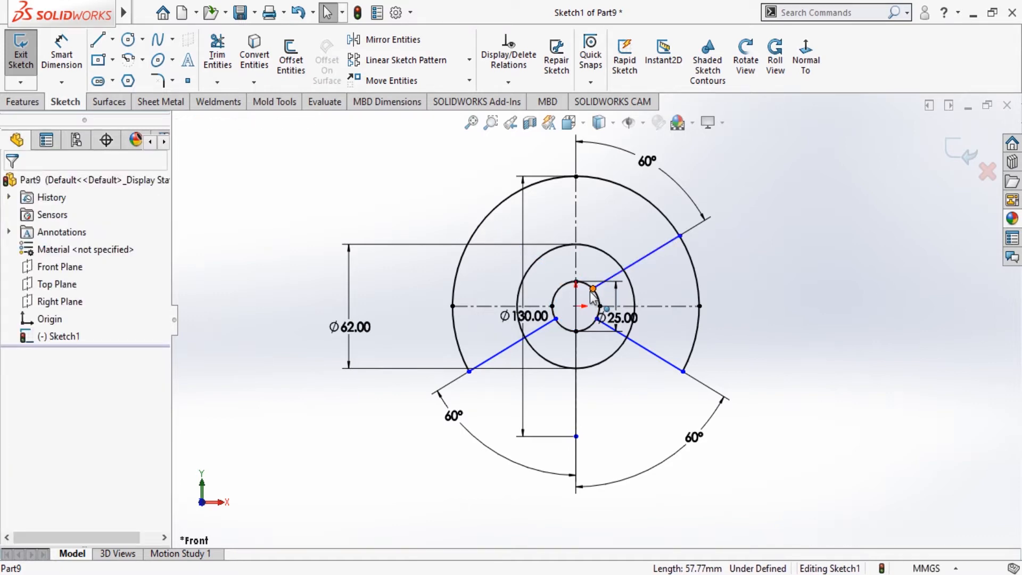
Try to move the upper-right radial line's inner endpoint to the origin, and delete that line.
drag(593, 289, 584, 303)
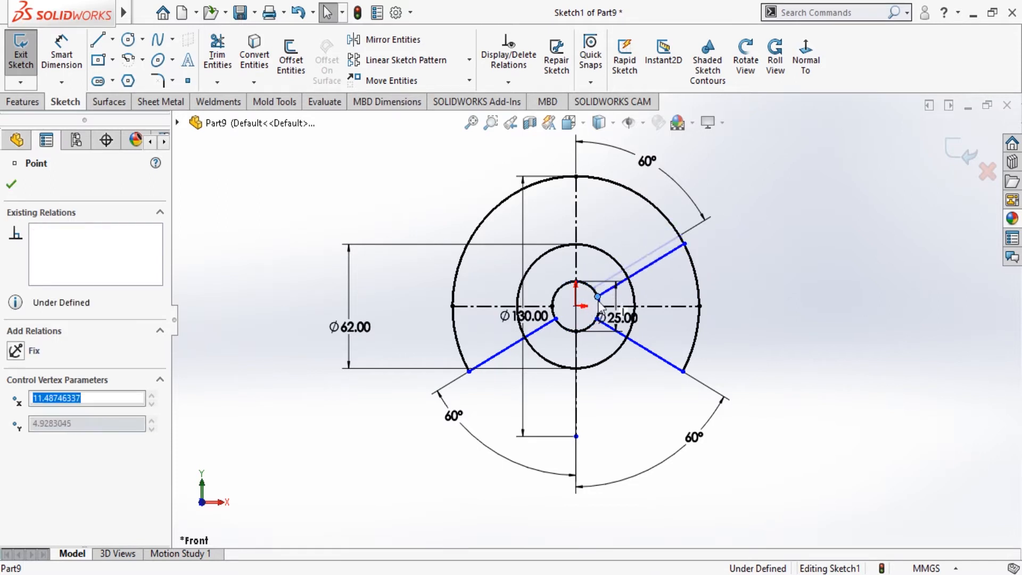
click(643, 278)
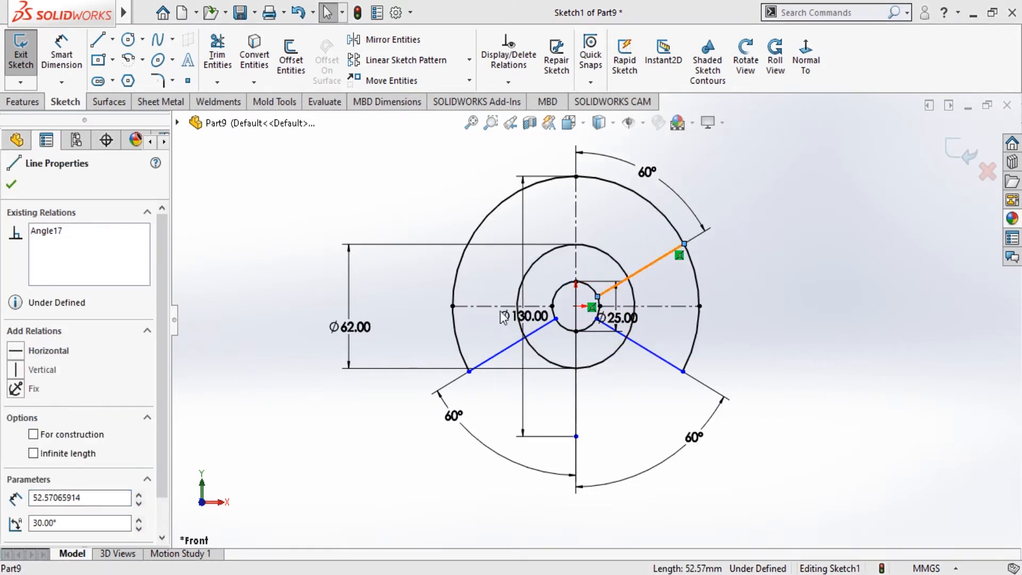
key(Delete)
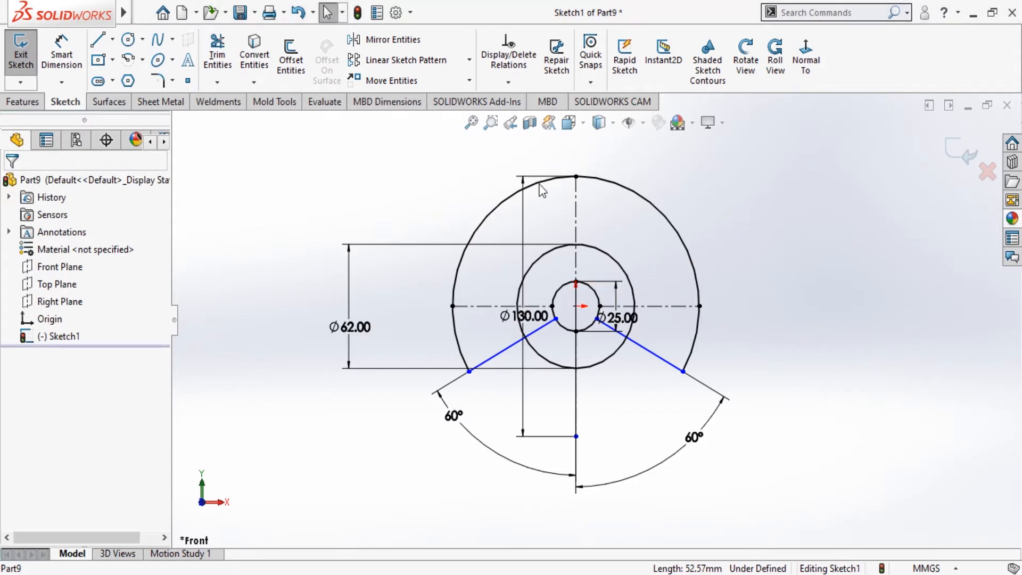
Draw two connected lines from outside the outer circle at upper left through the origin to outside it at upper right.
click(97, 39)
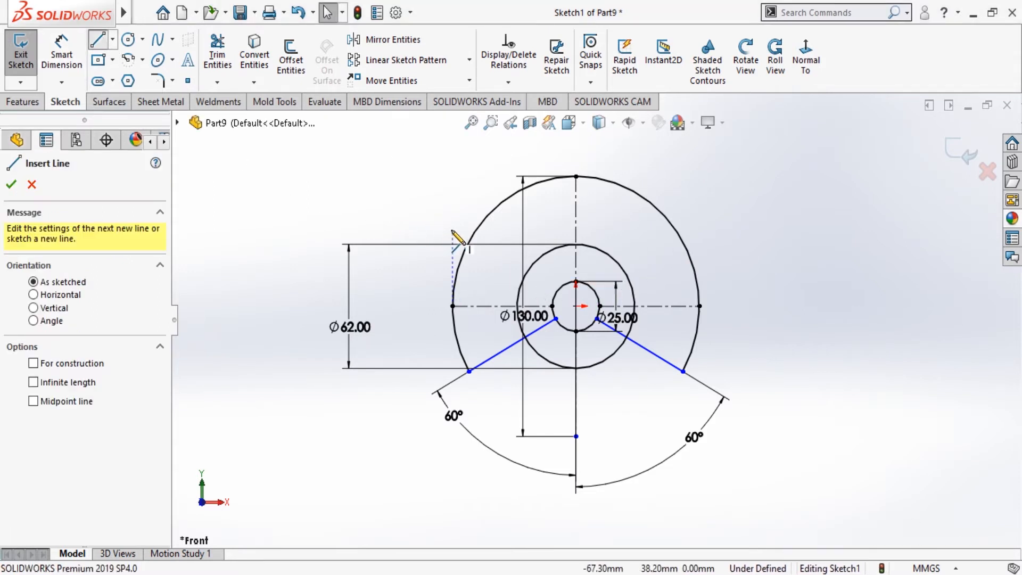
click(452, 207)
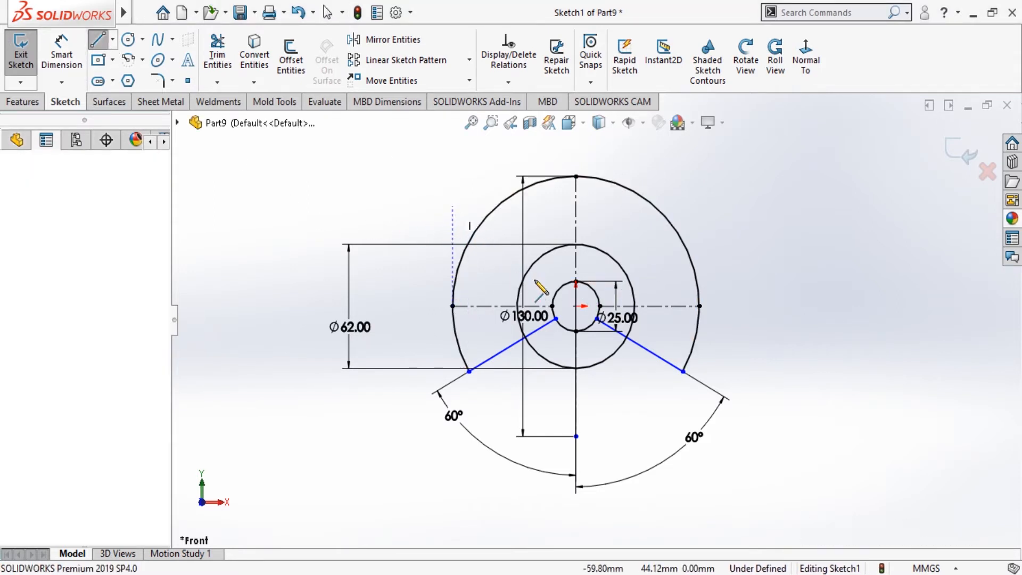
click(576, 306)
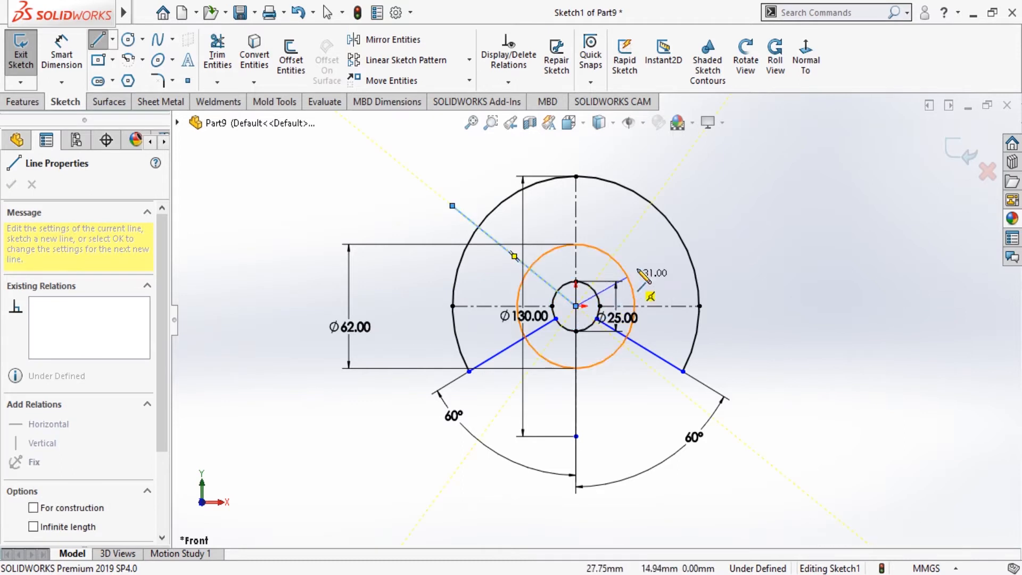
double_click(699, 216)
key(Escape)
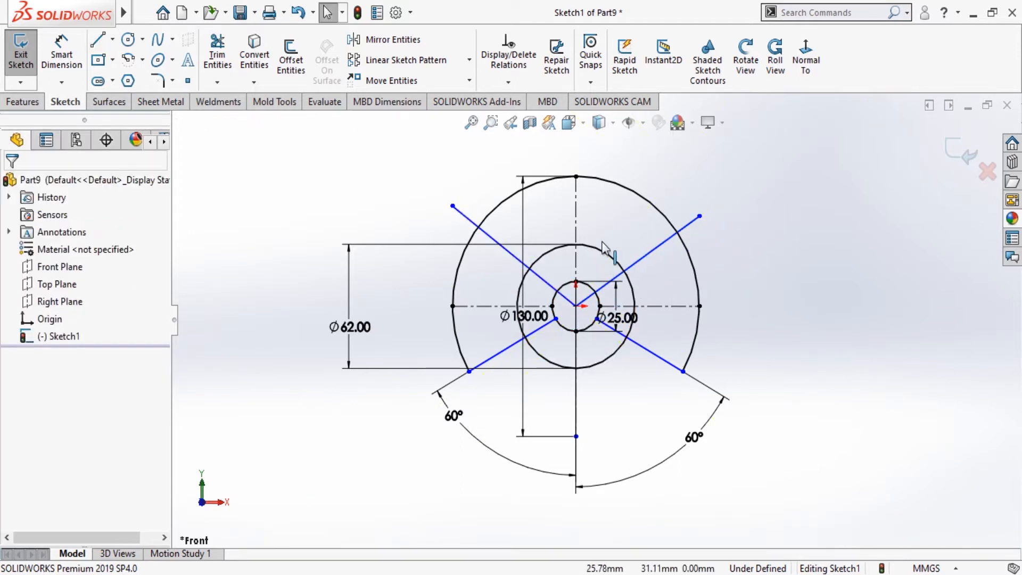
Dimension the angle between the upper-left radial line and the vertical centerline as 60°.
click(63, 57)
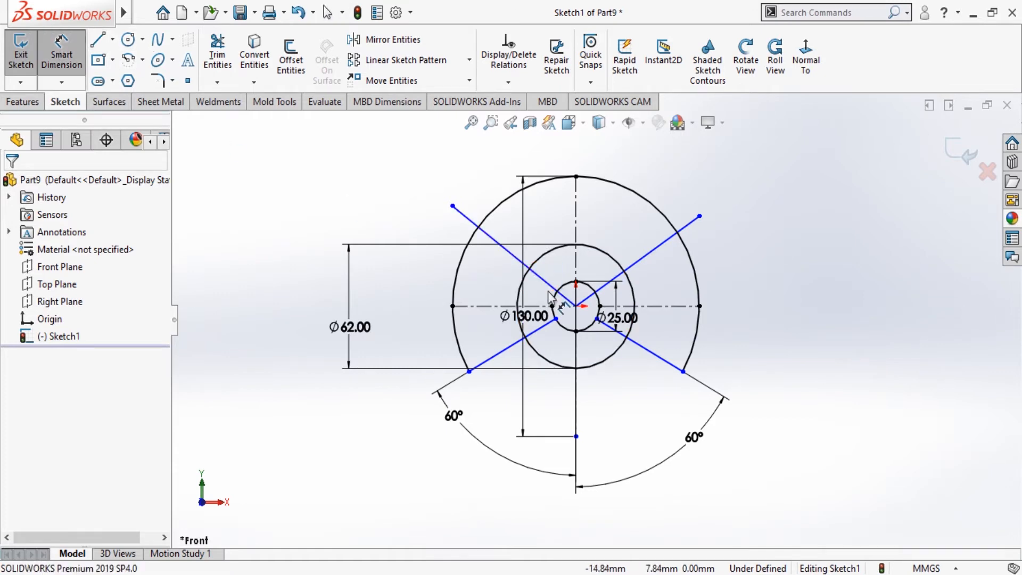
click(514, 258)
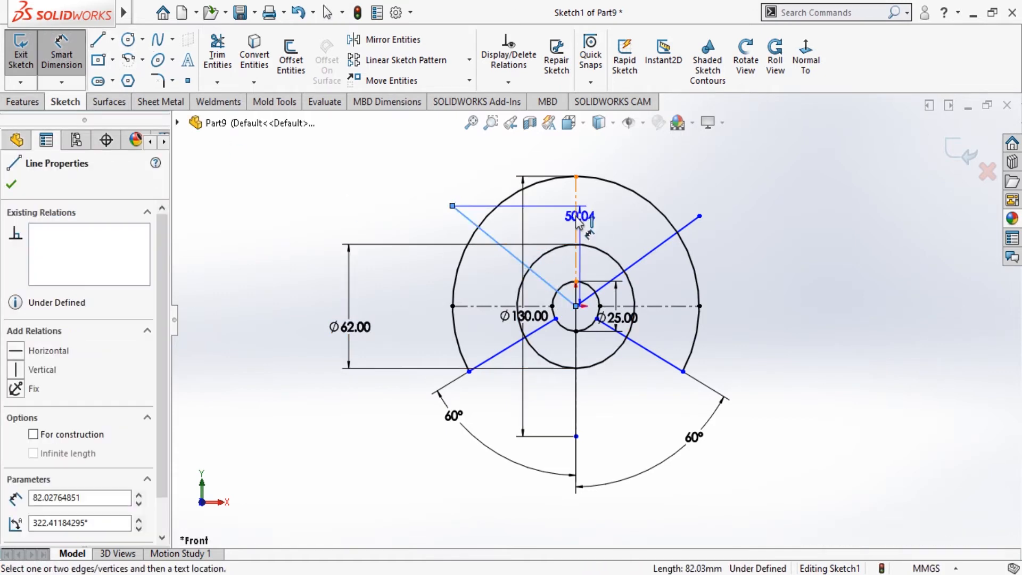
click(577, 219)
click(506, 177)
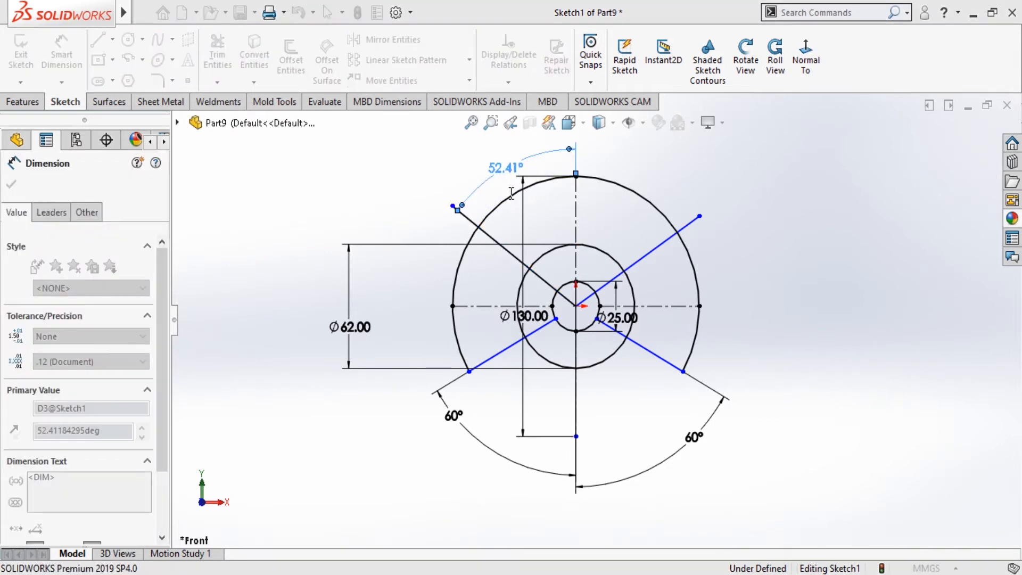
text(60)
key(Return)
Dimension the angle between the vertical centerline and the upper-right radial line as 60°.
click(576, 217)
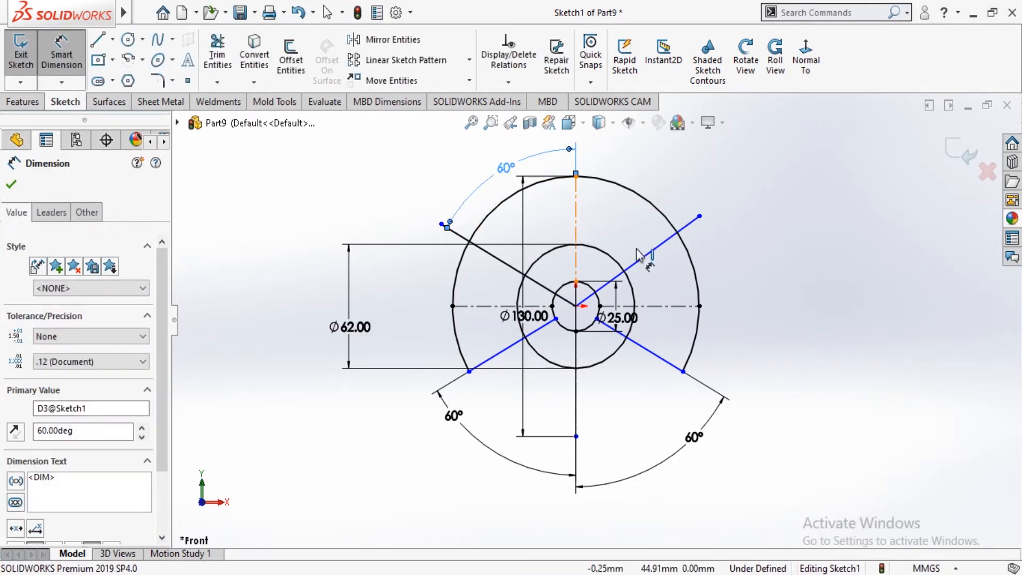
click(639, 255)
click(667, 198)
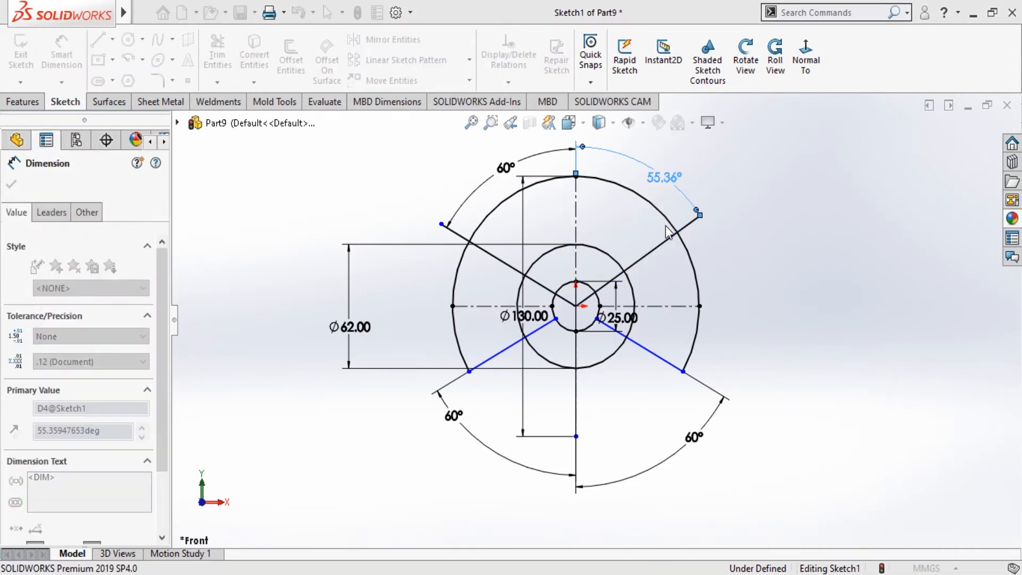
text(60)
key(Return)
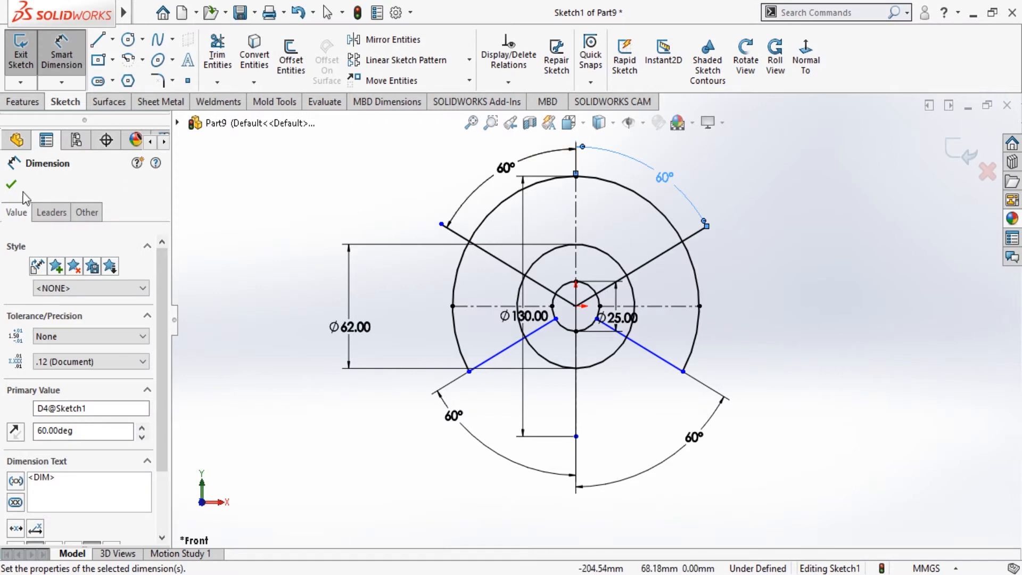
click(13, 187)
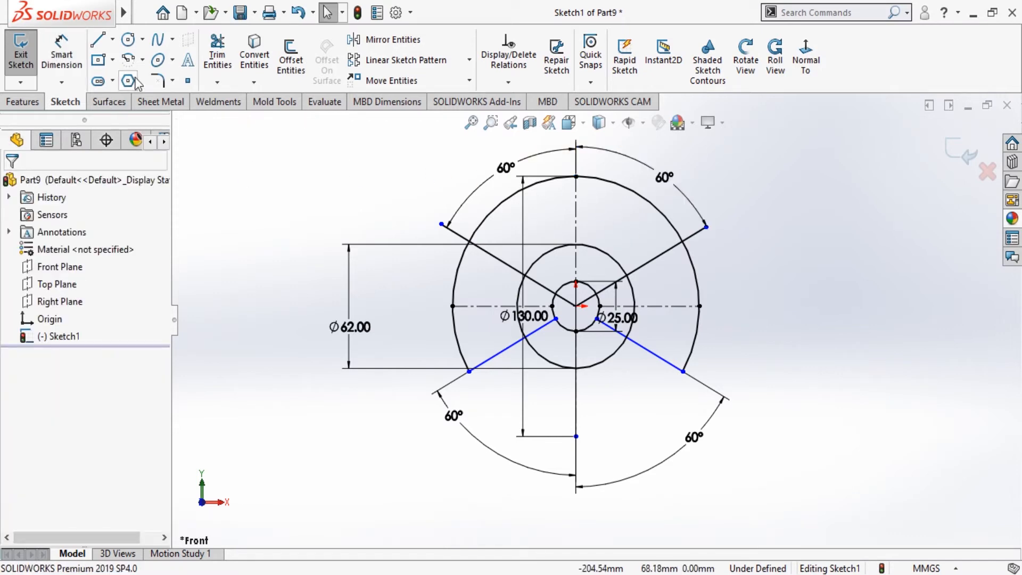
Draw a center rectangle about 9.75 mm wide and 19.7 mm high, centered on the outer circle's top point.
click(216, 54)
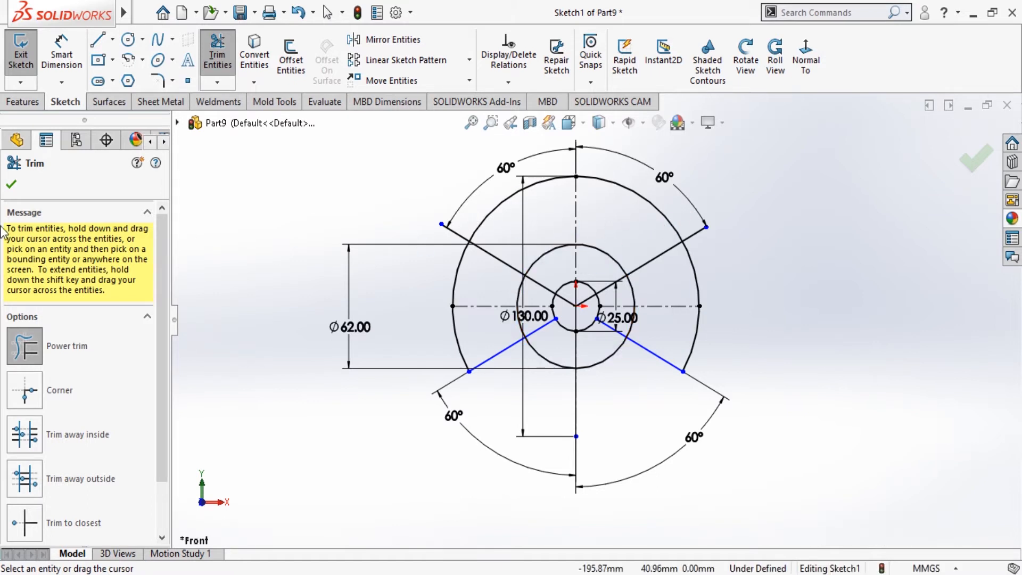
click(12, 185)
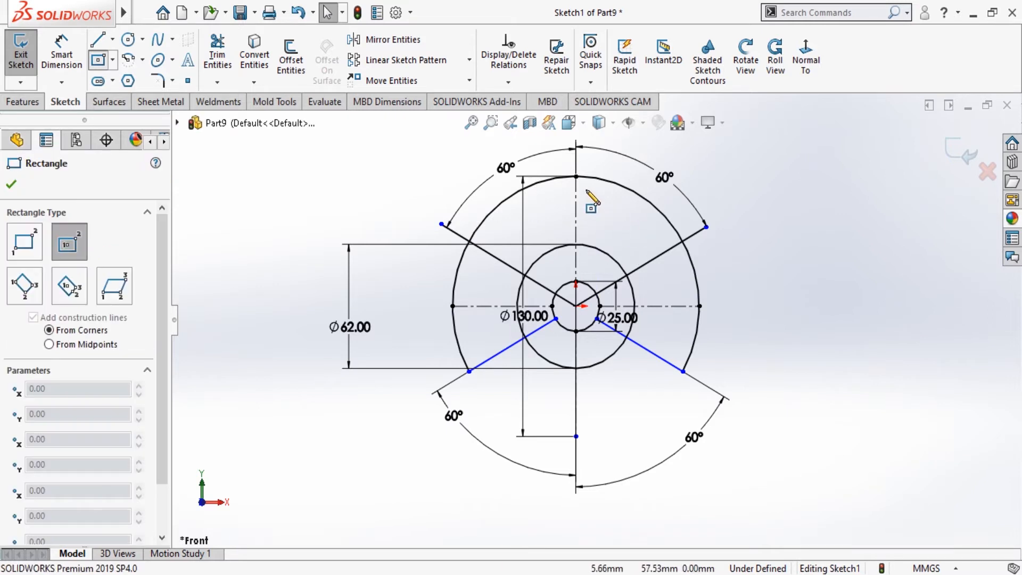
click(576, 178)
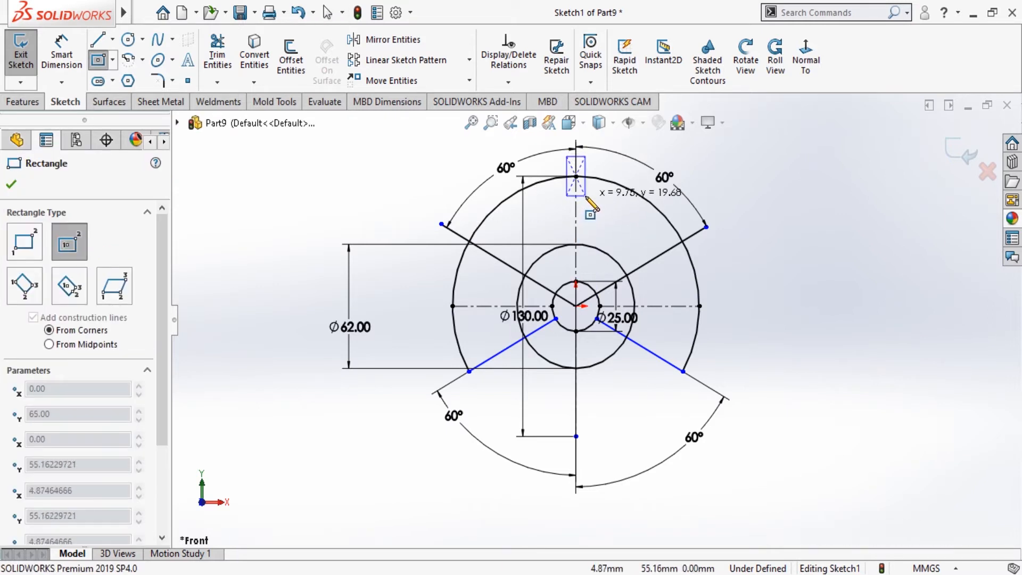
click(586, 196)
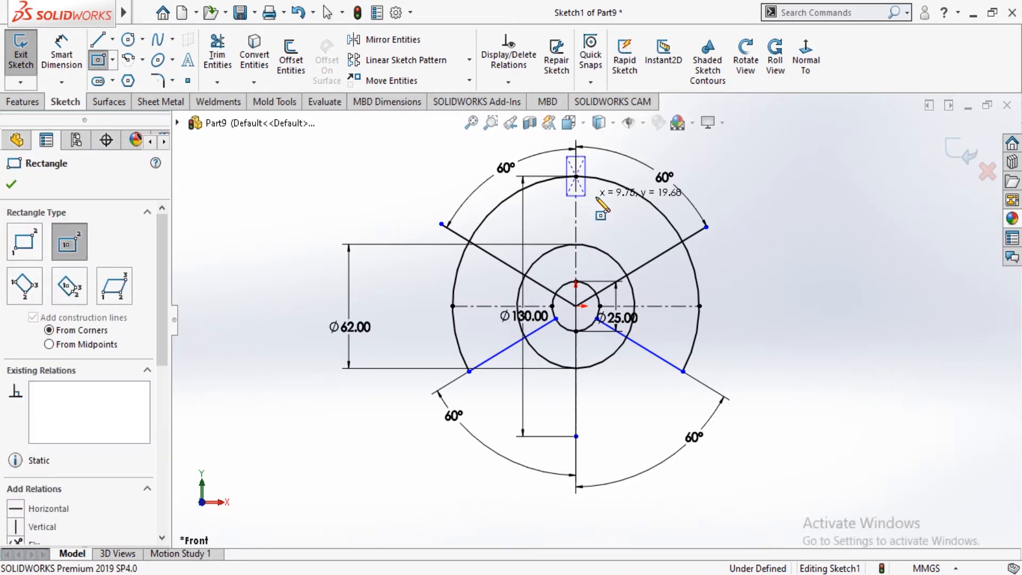
click(683, 242)
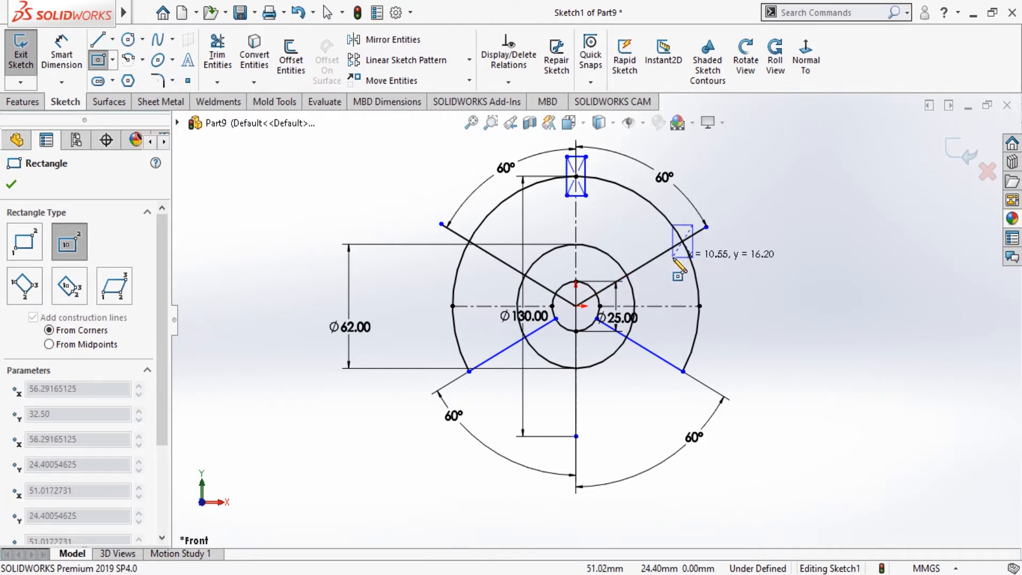
key(Escape)
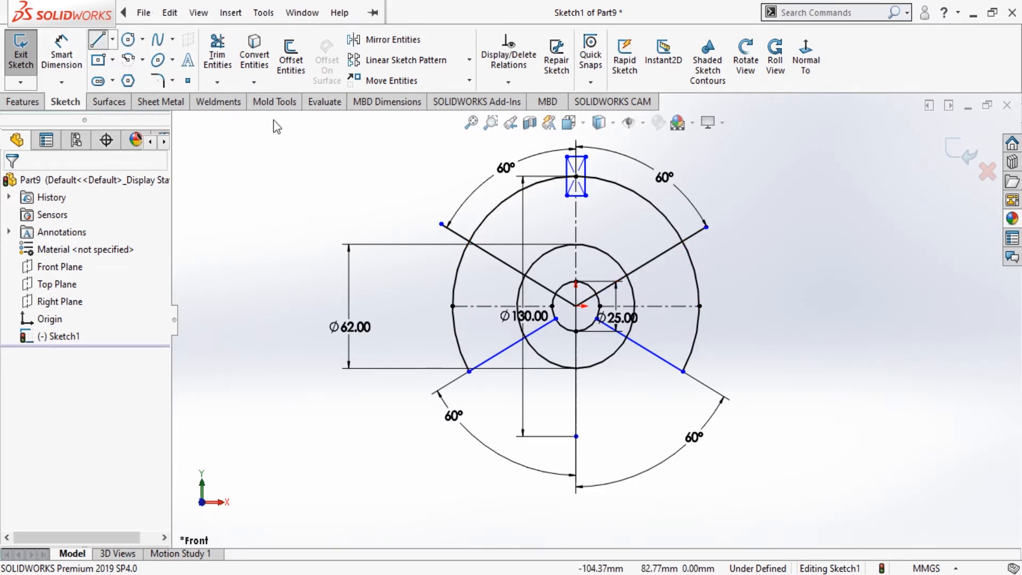
Sketch a tilted box about 14 by 12 mm around the upper-right radial line's crossing with the outer circle, closing its outer end with an arc.
key(l)
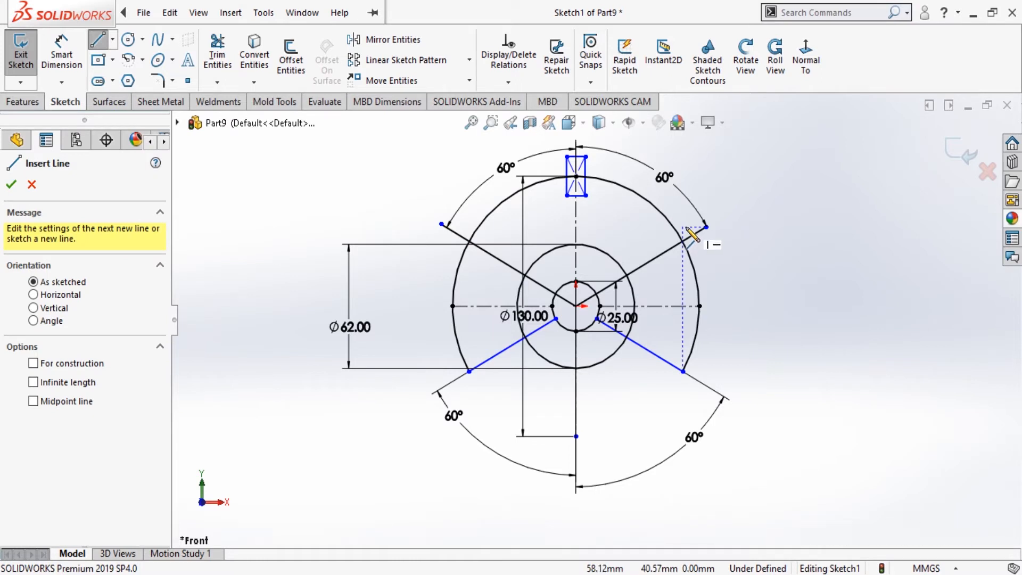
click(684, 228)
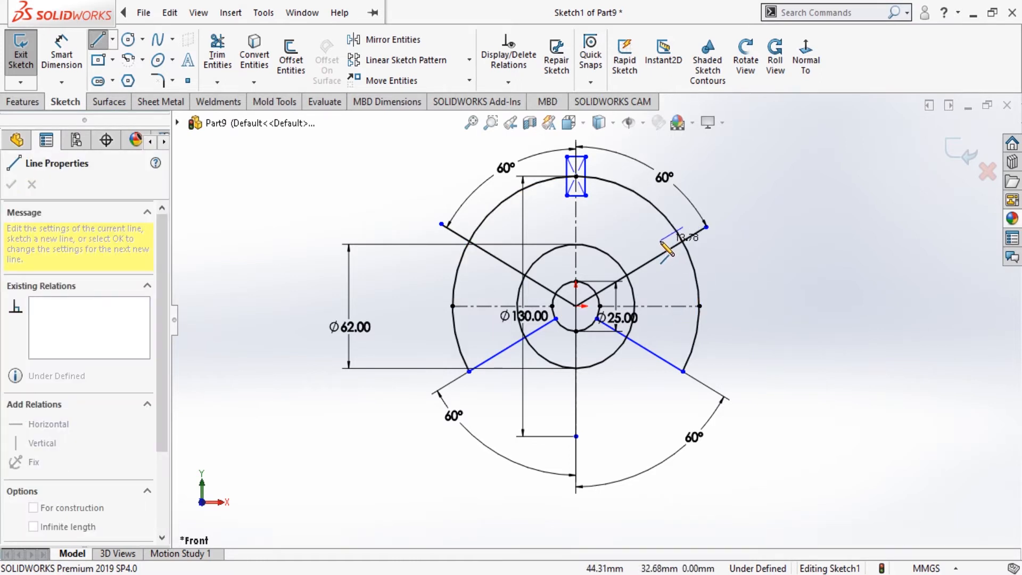
click(661, 242)
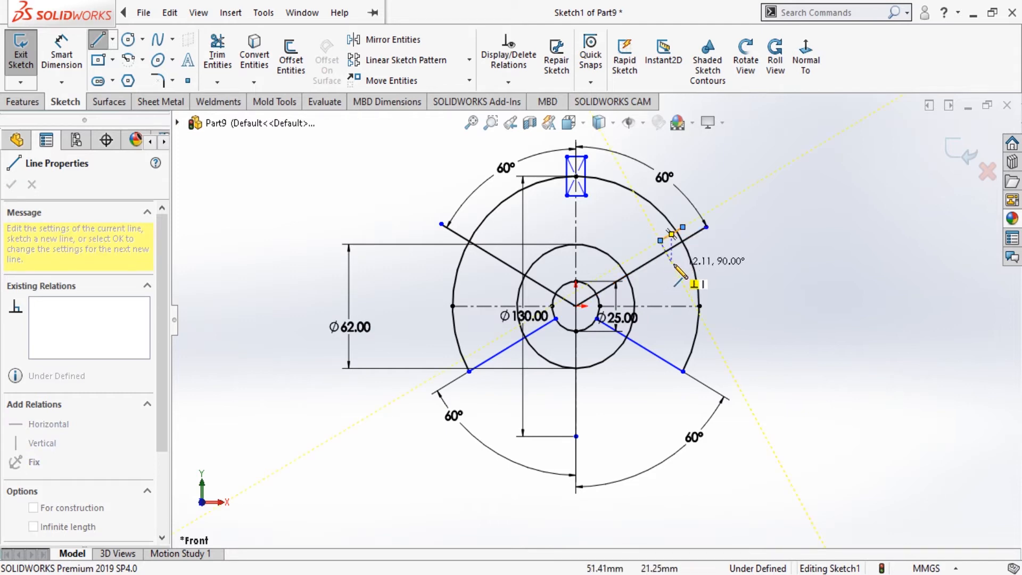
click(672, 261)
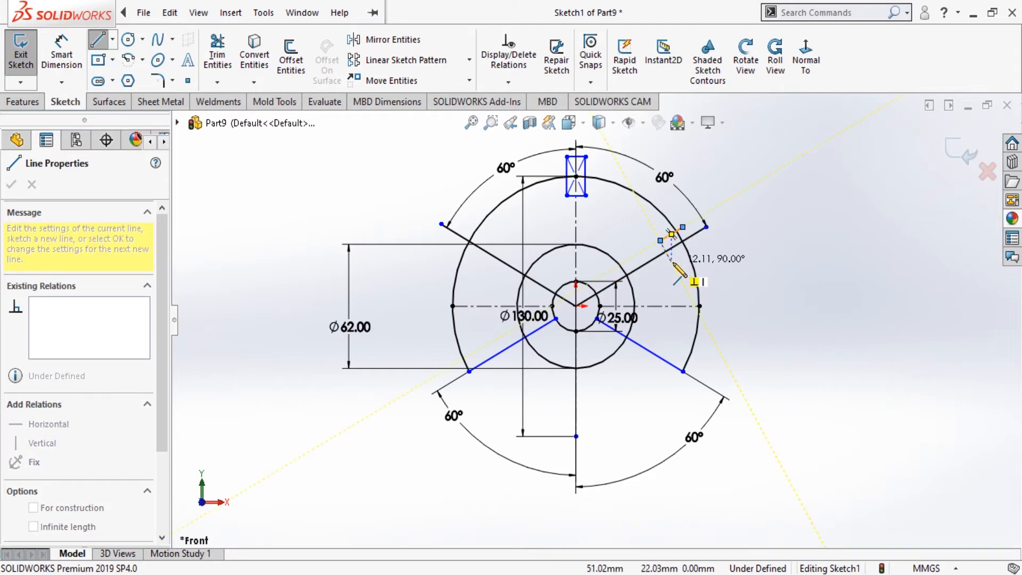
click(699, 247)
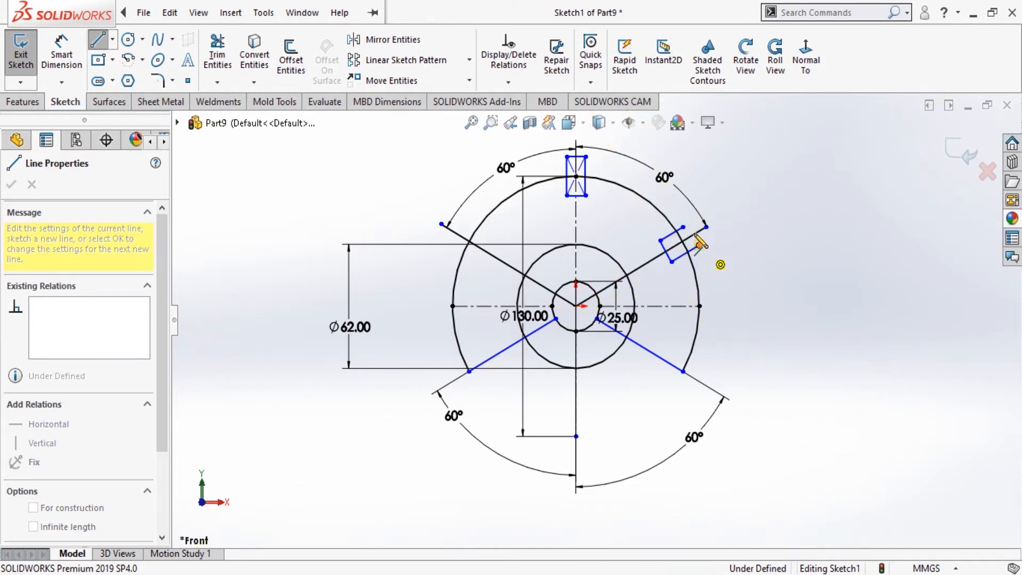
click(683, 227)
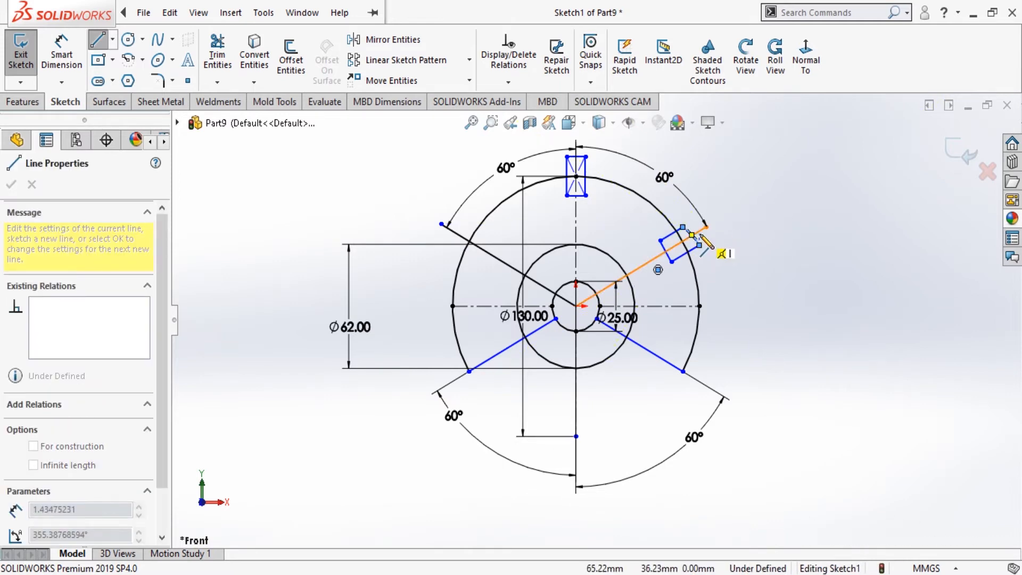
key(Escape)
scroll(698, 238, down, 4)
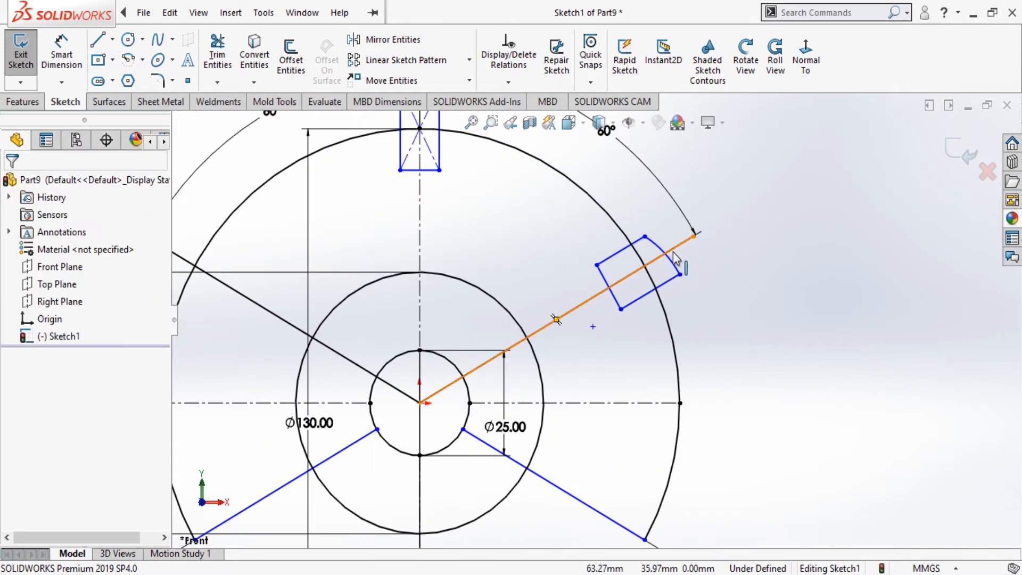
click(674, 269)
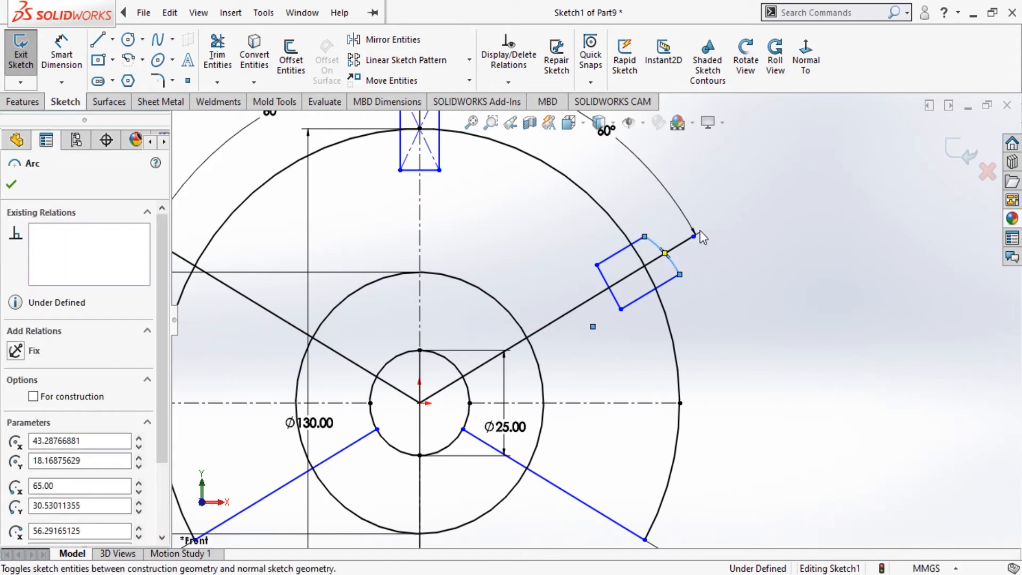
click(635, 196)
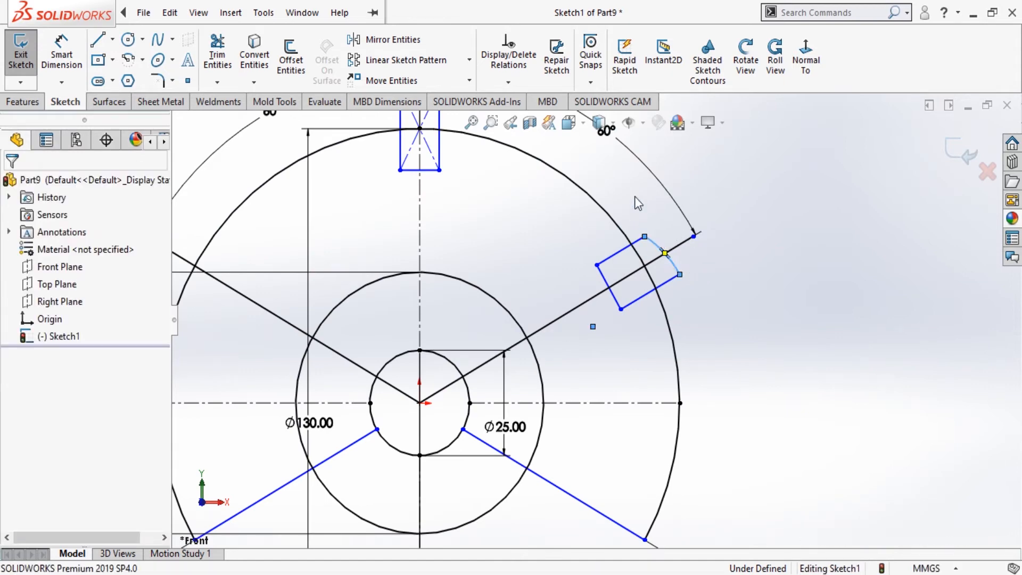
click(617, 261)
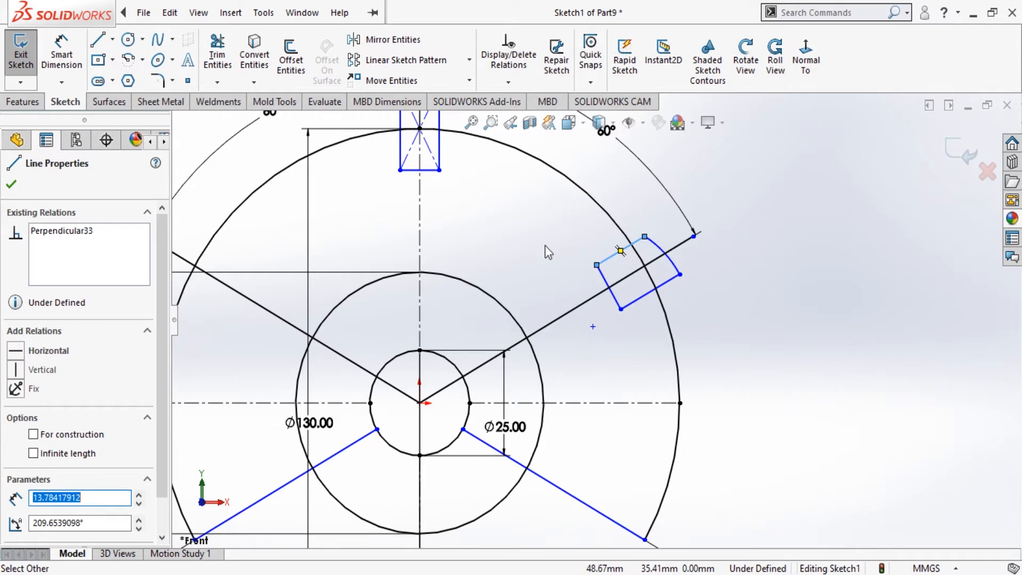
click(892, 260)
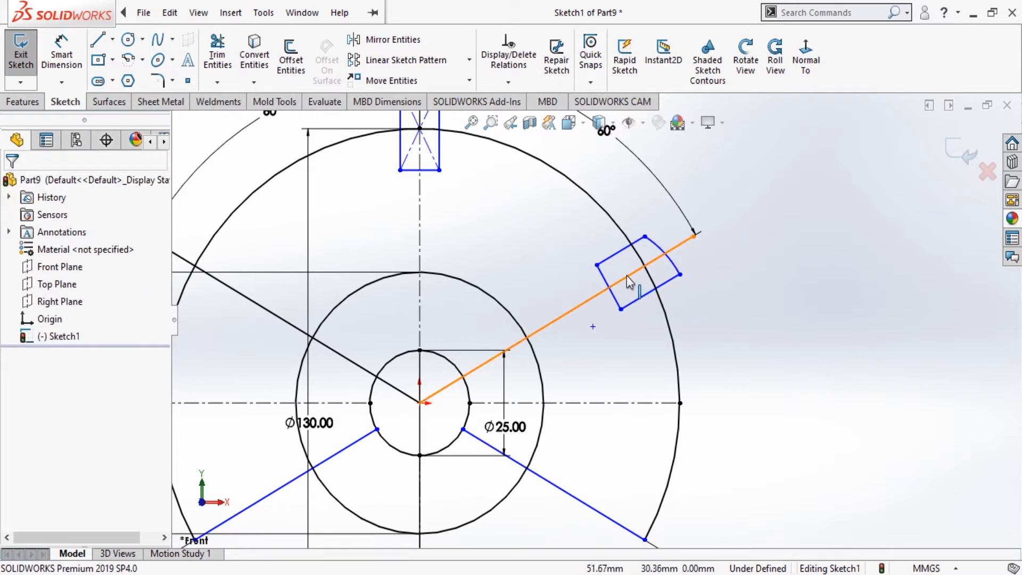
Make the tilted box's upper long edge parallel to the upper-right radial line.
scroll(628, 277, up, 2)
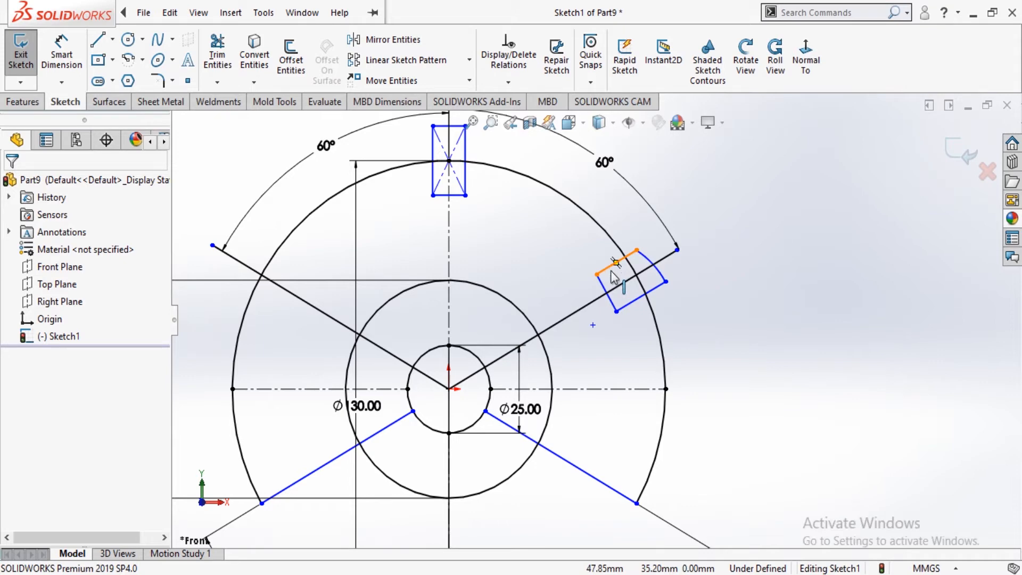
click(611, 265)
click(620, 284)
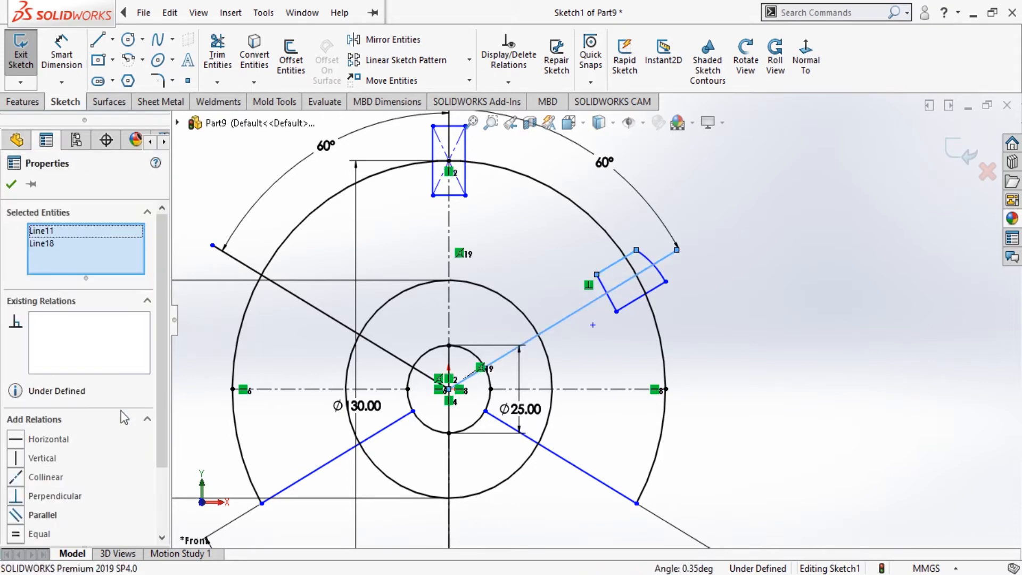
click(19, 517)
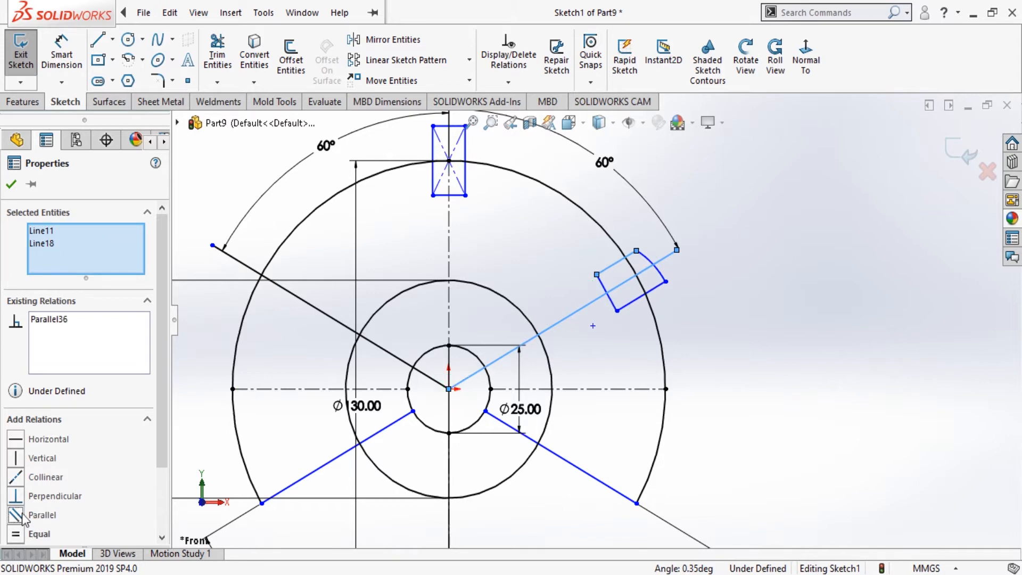
click(11, 184)
Make the tilted box's lower long edge parallel to the upper-right radial line.
click(635, 302)
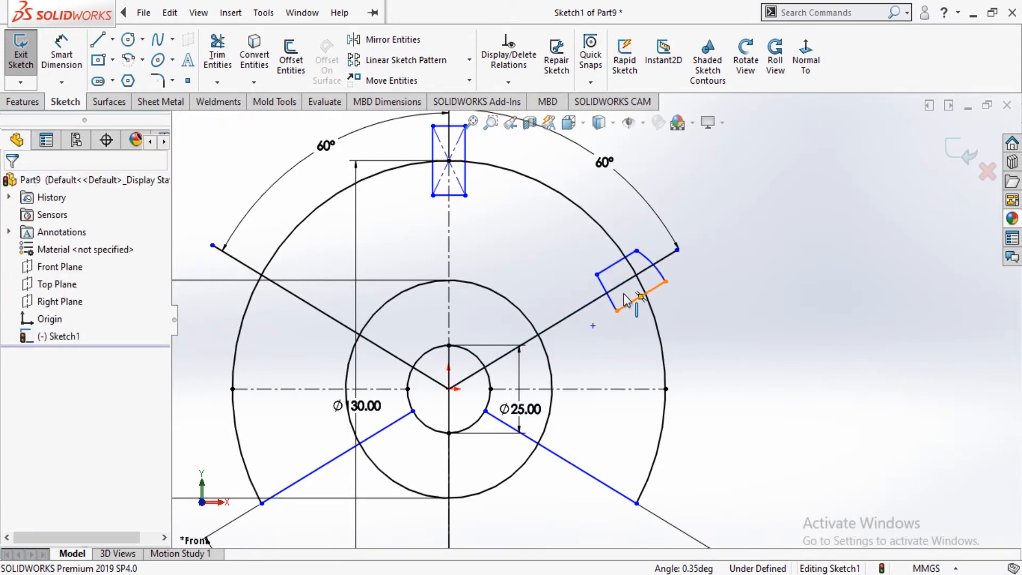
click(634, 287)
click(635, 292)
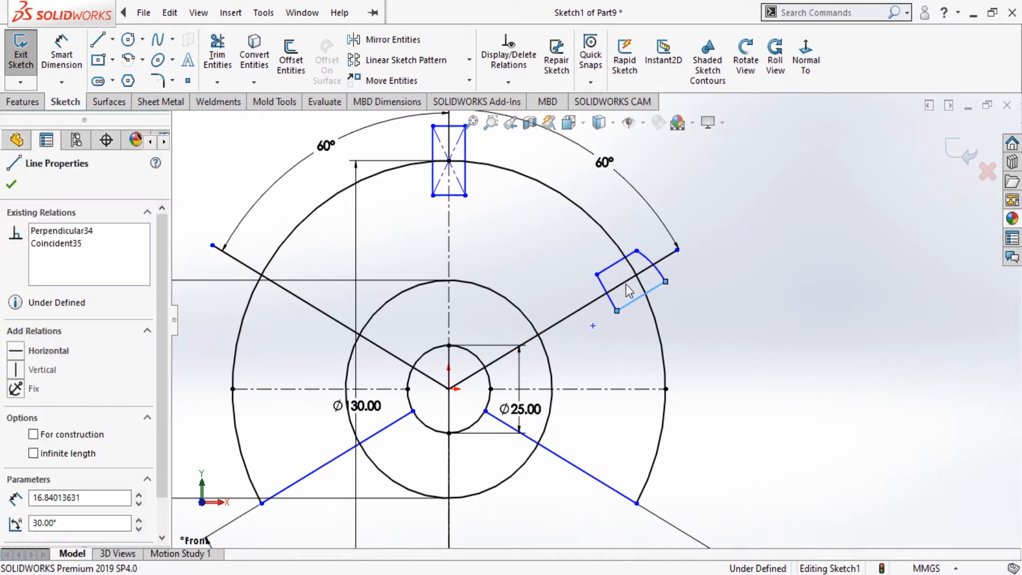
ctrl+click(624, 282)
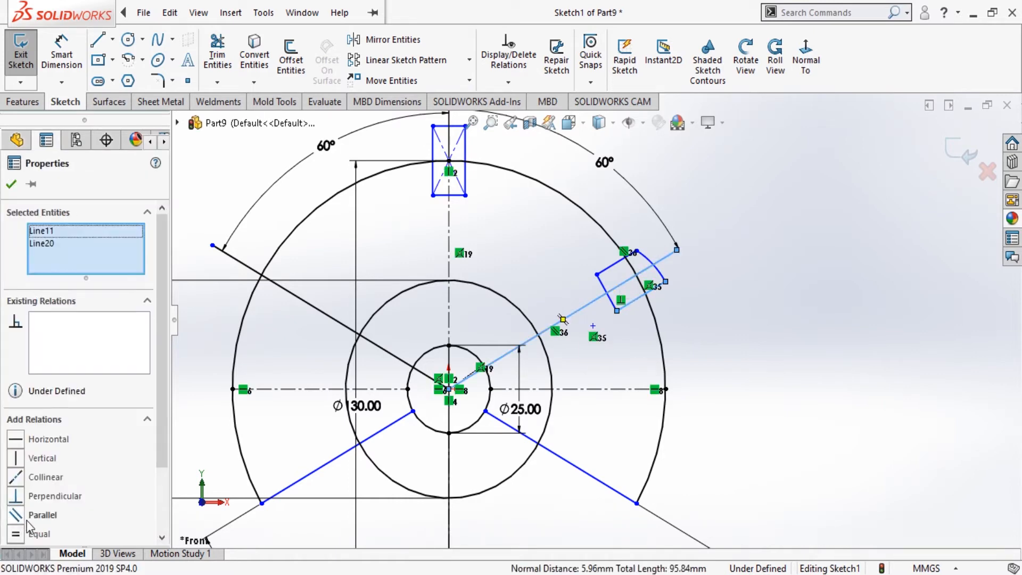
click(18, 515)
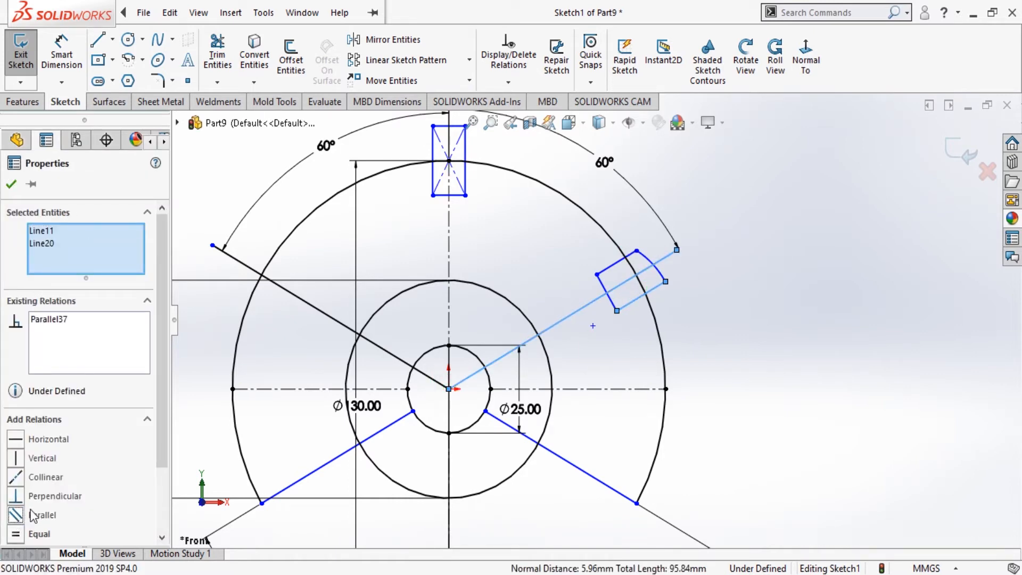
click(12, 186)
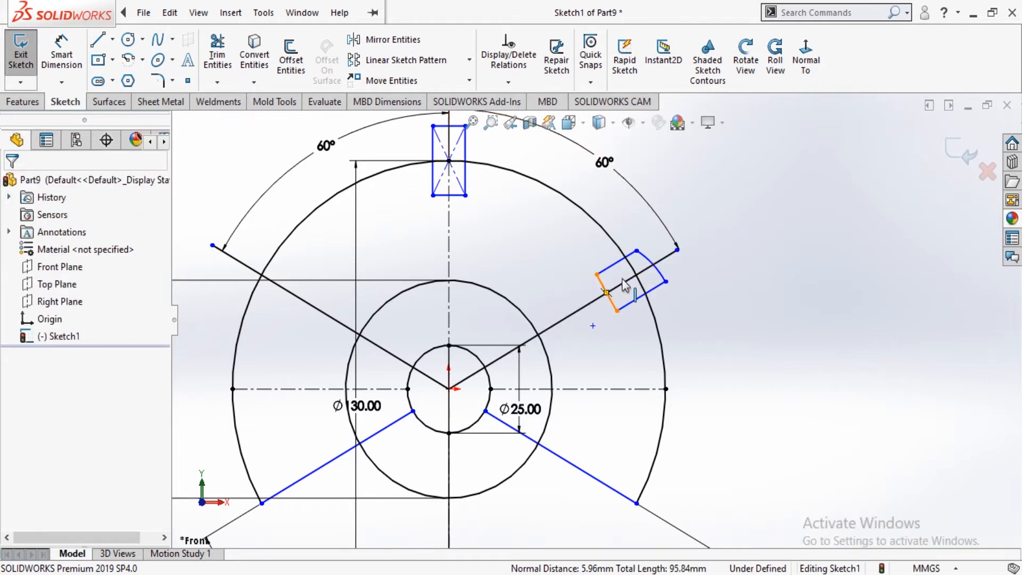
click(607, 291)
click(664, 276)
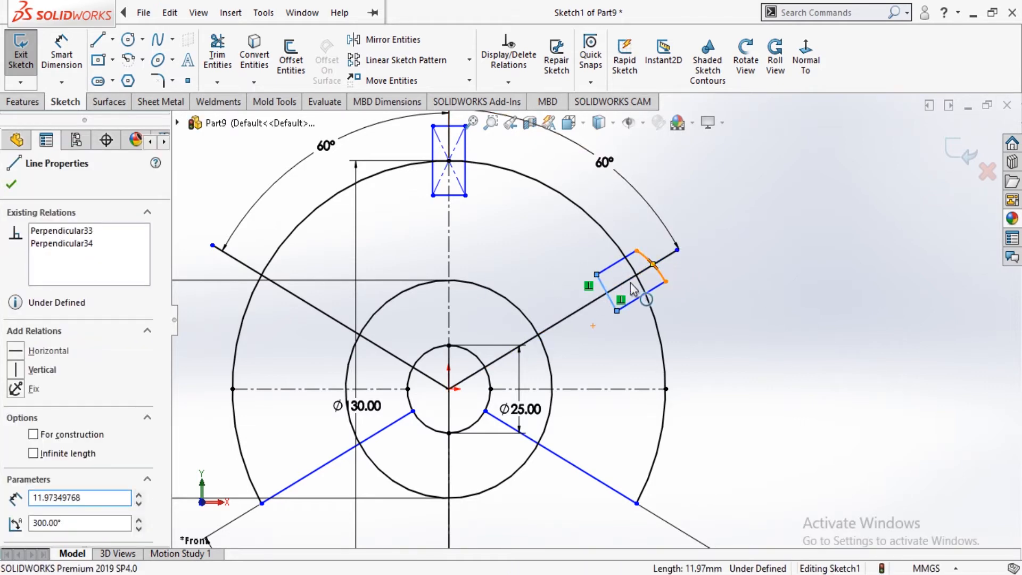
ctrl+click(606, 291)
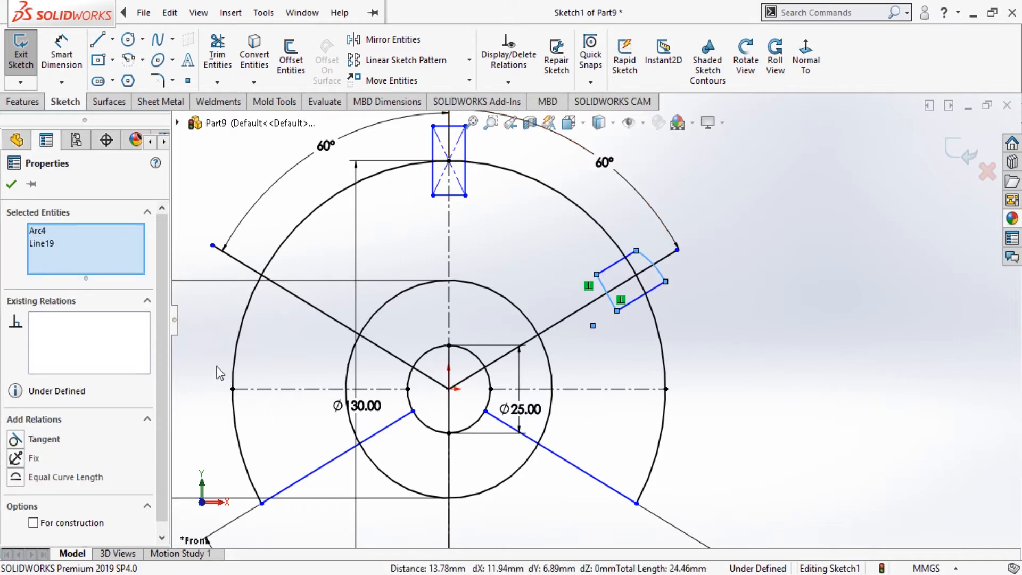
click(258, 355)
scroll(446, 270, up, 1)
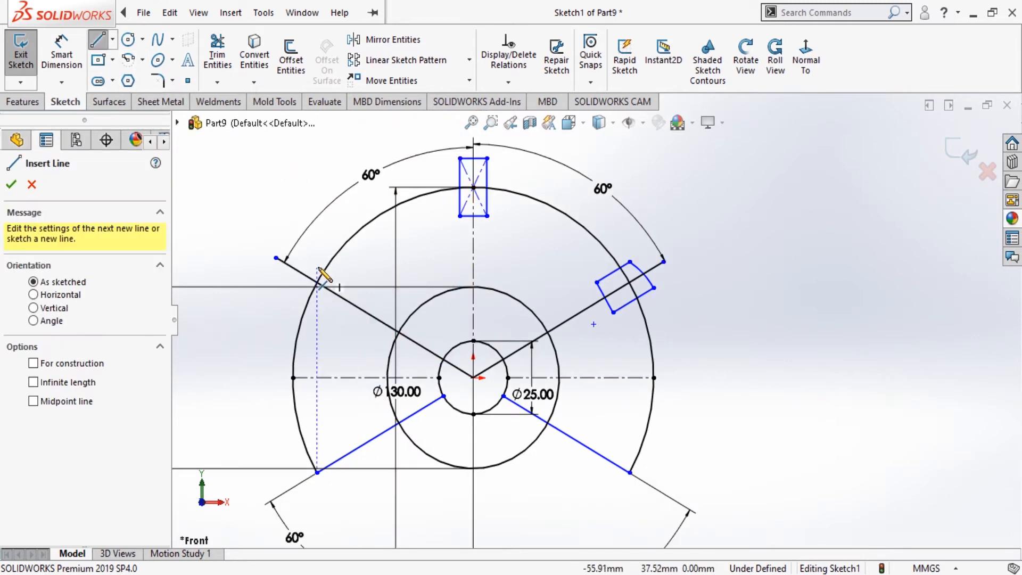
Sketch a tilted four-line box about 17 by 12 mm around the upper-left radial line's crossing with the outer circle.
click(288, 283)
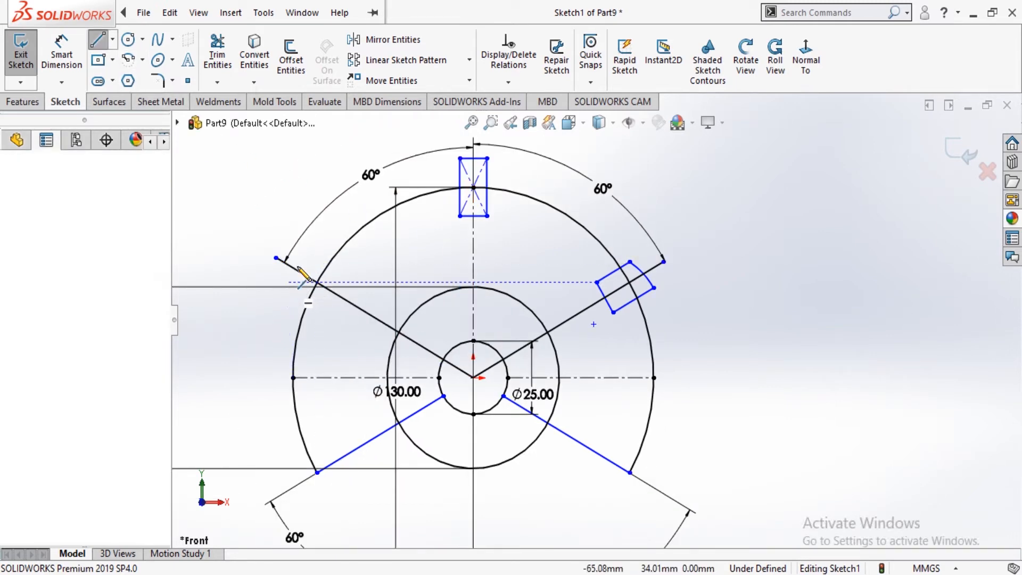
click(305, 252)
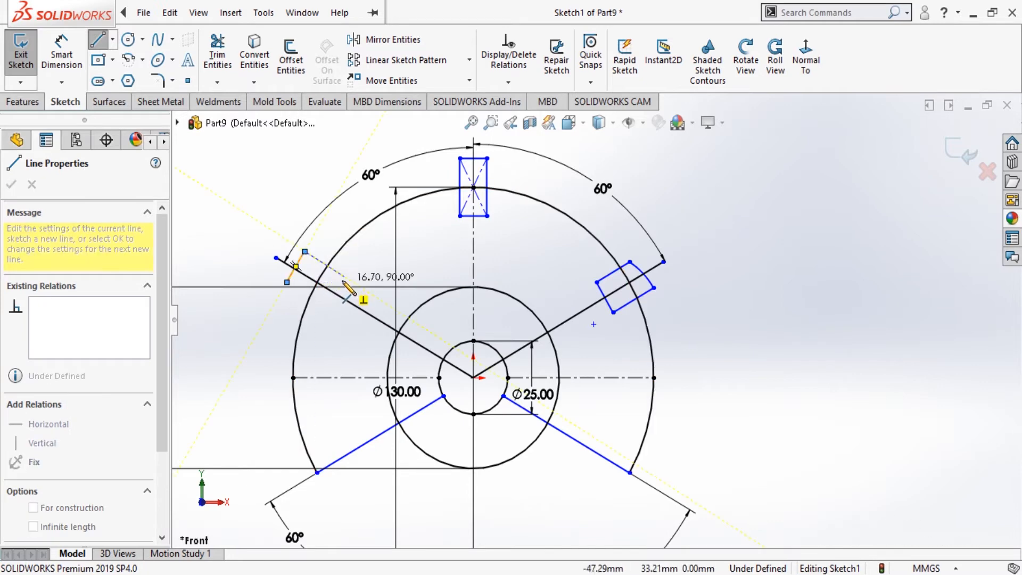
click(344, 278)
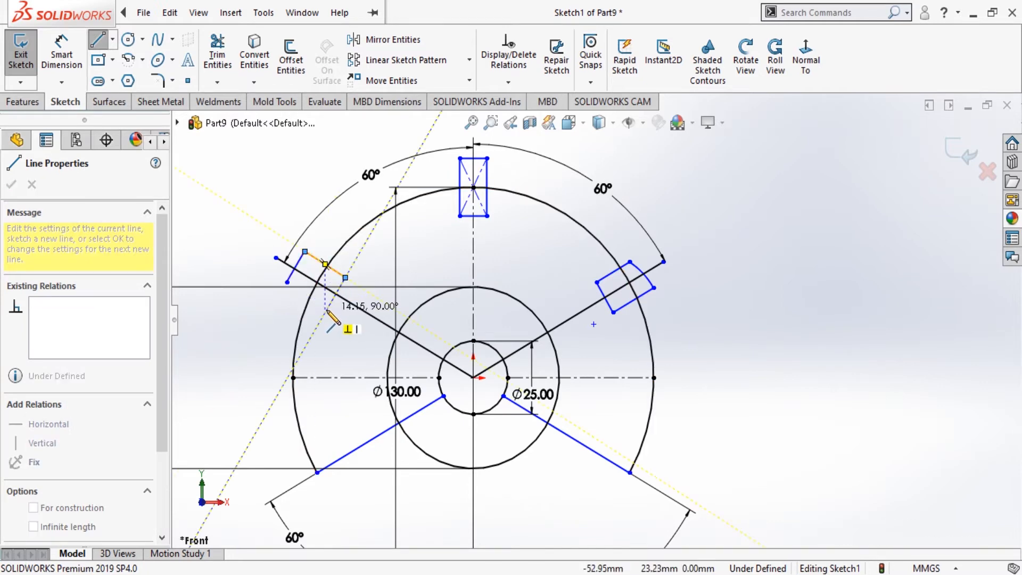
click(325, 313)
click(288, 282)
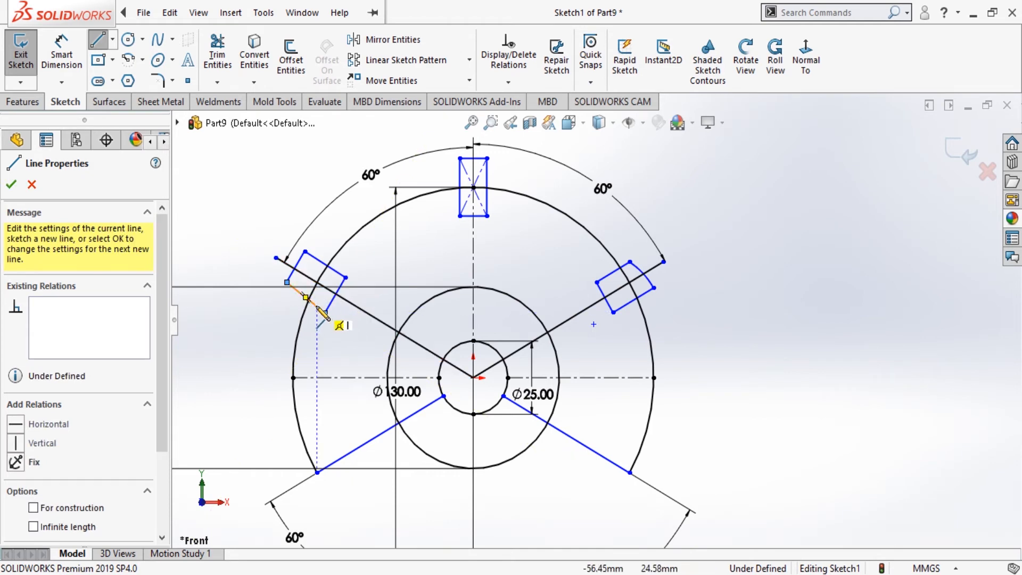
key(Escape)
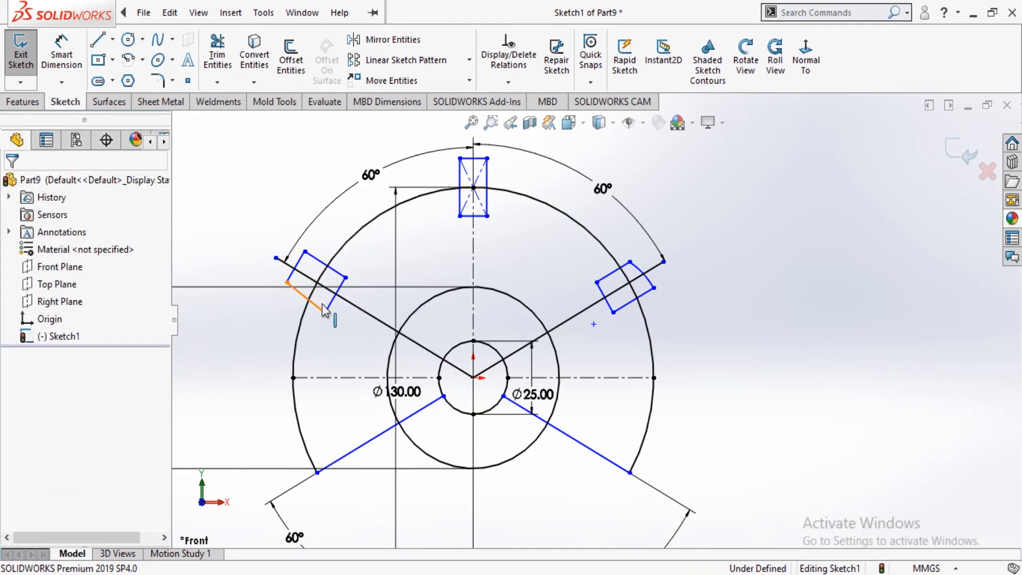
Make the upper-left box's lower long edge parallel to the upper-left radial line.
click(333, 293)
ctrl+click(330, 291)
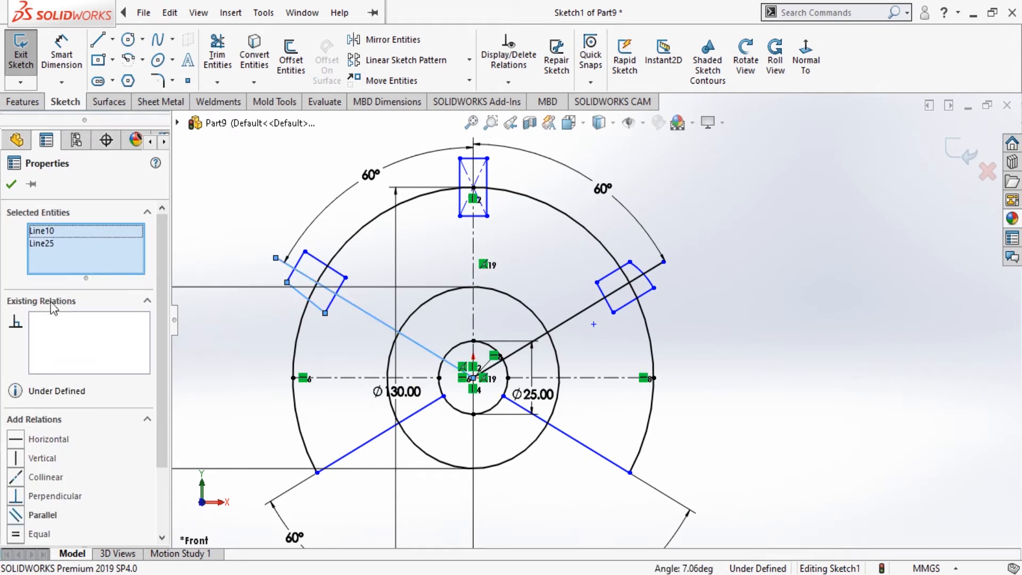
click(20, 515)
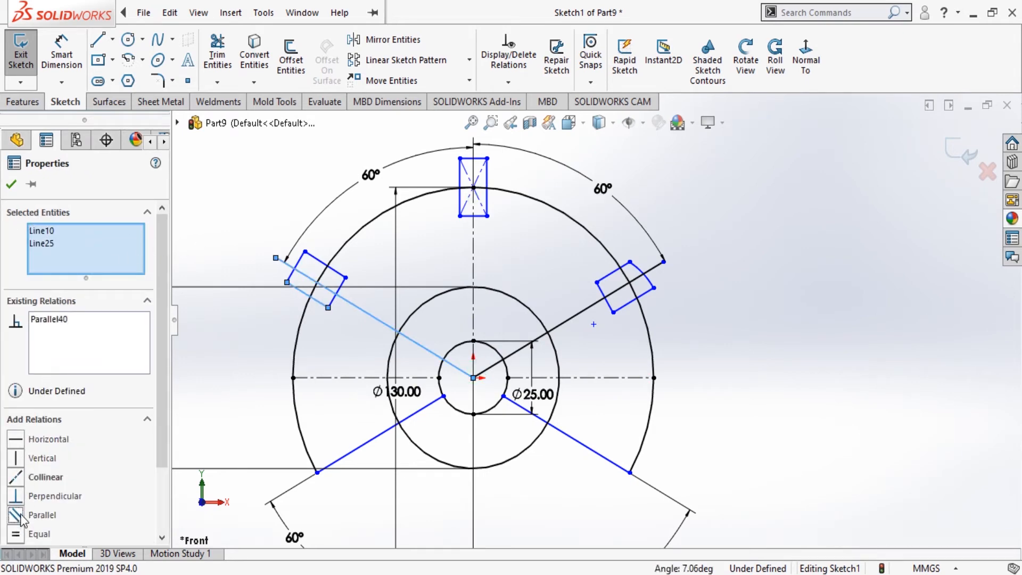
click(12, 184)
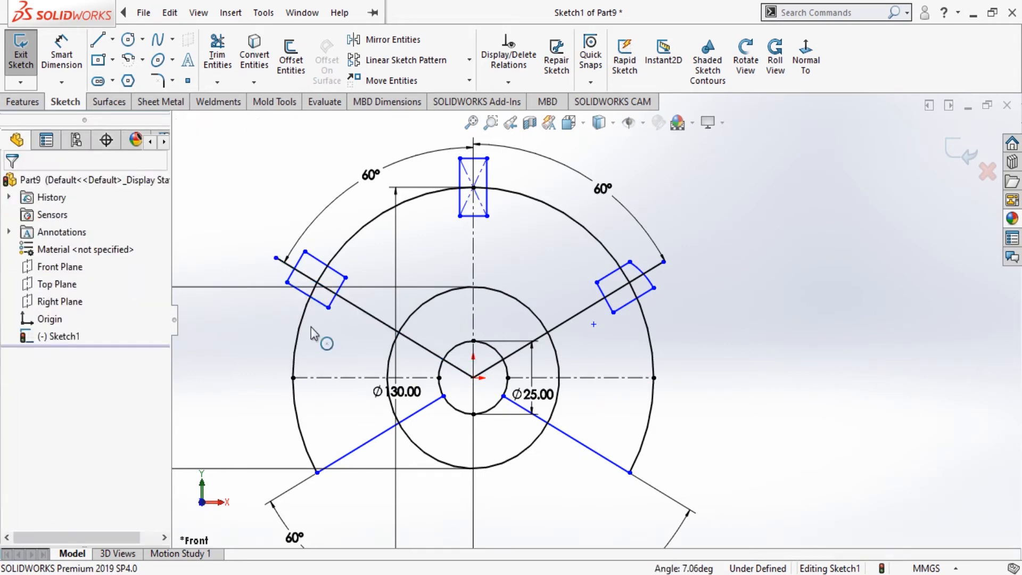
Make the upper-left box's upper long edge parallel to the upper-left radial line.
click(322, 265)
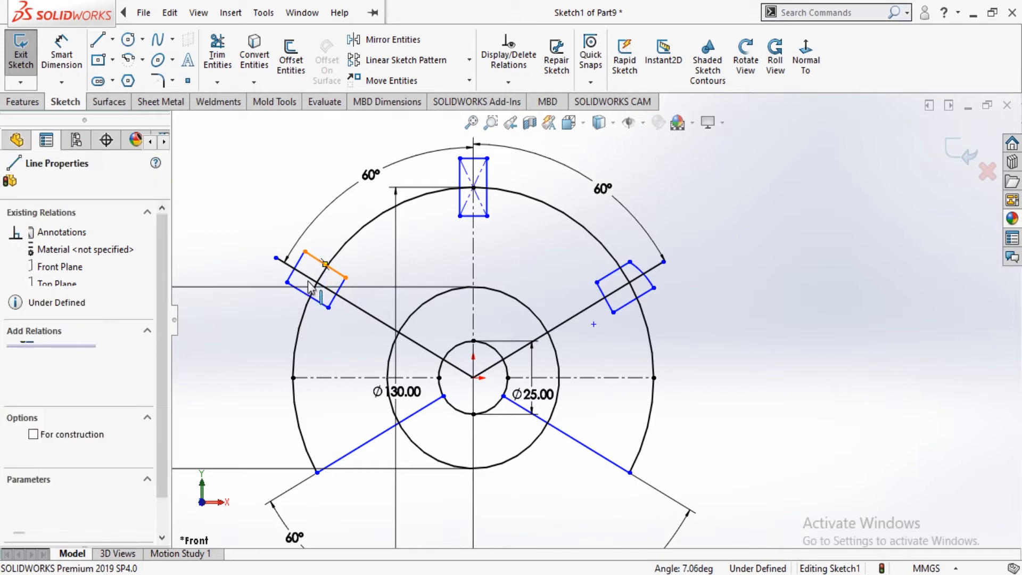
click(375, 318)
ctrl+click(374, 318)
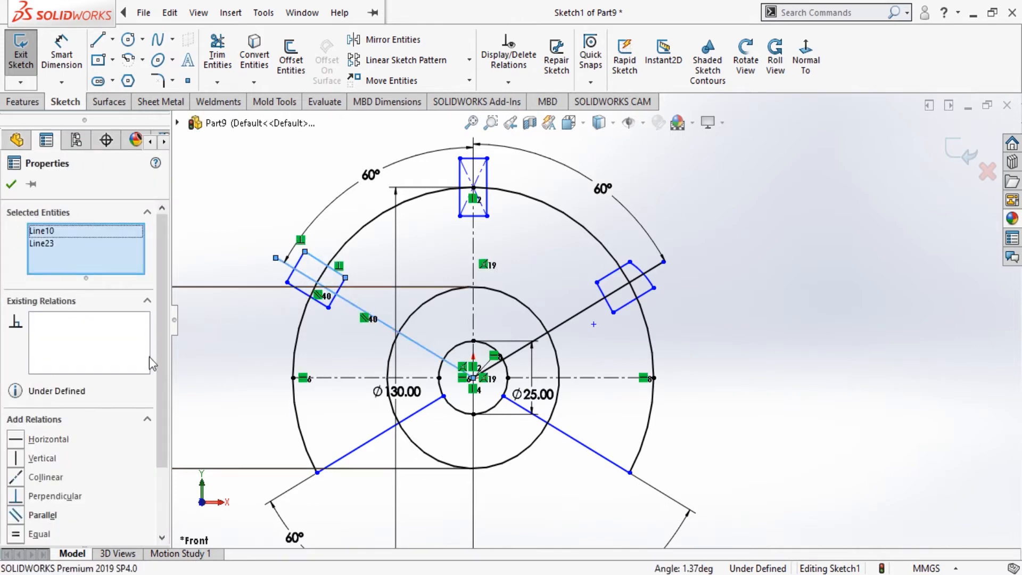
click(16, 515)
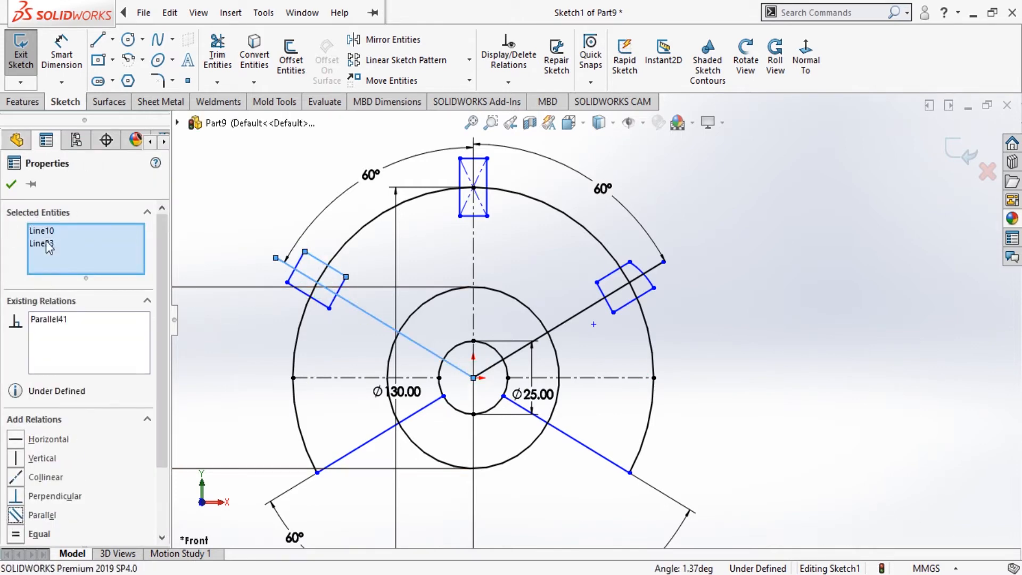
click(18, 184)
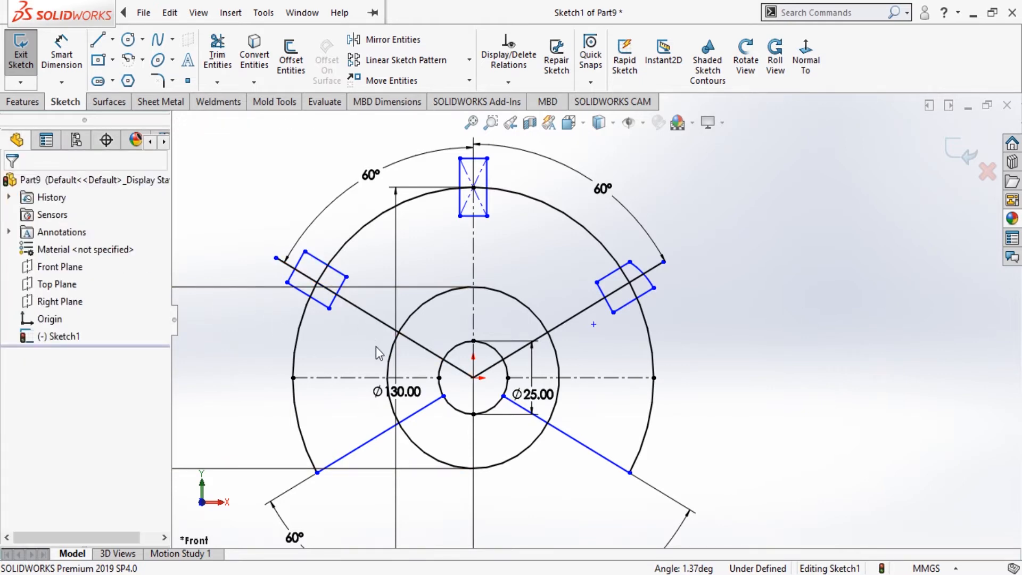
Dimension the outer short edge of the upper-left box to 10 mm.
click(61, 56)
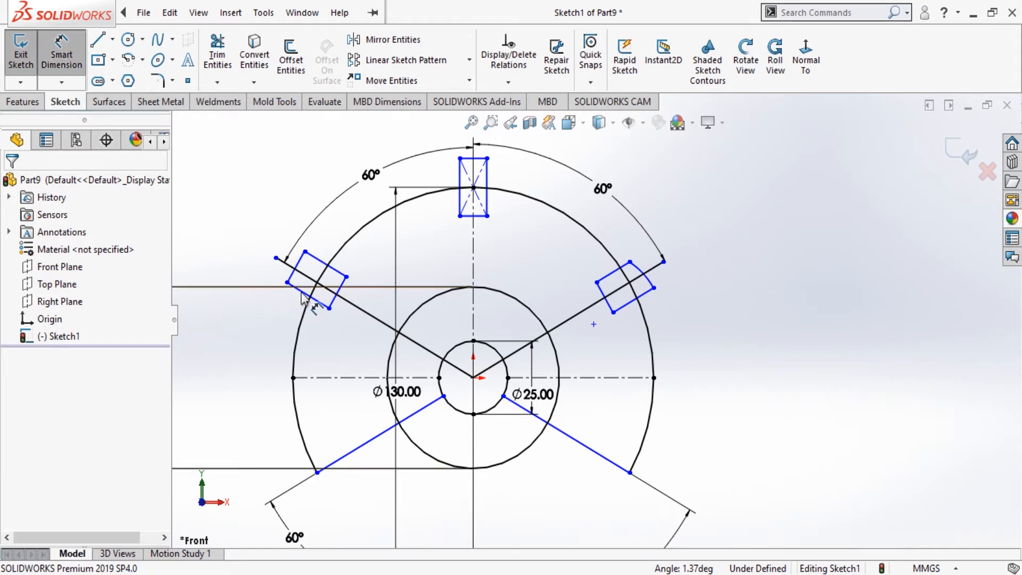
click(300, 269)
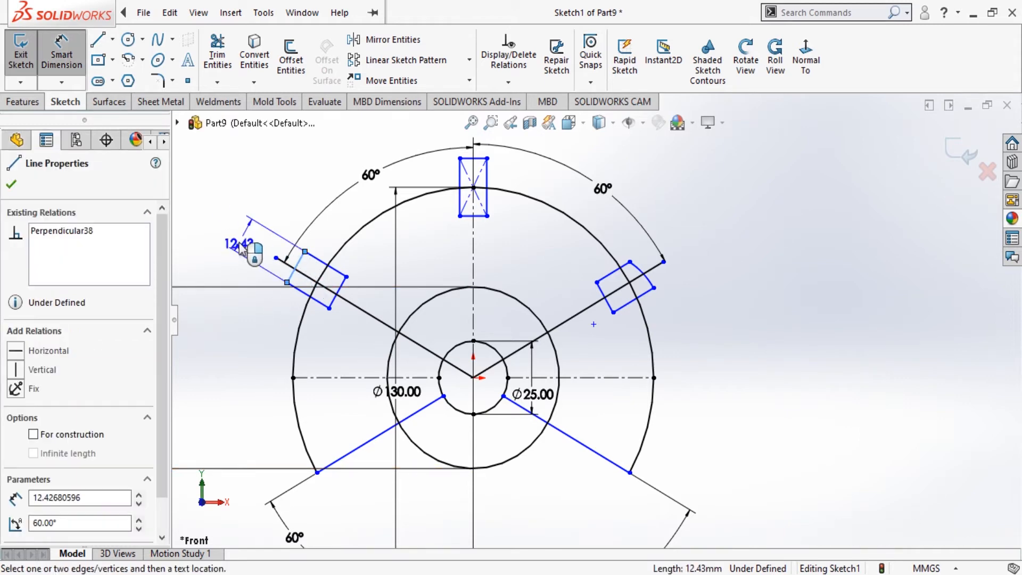
click(242, 236)
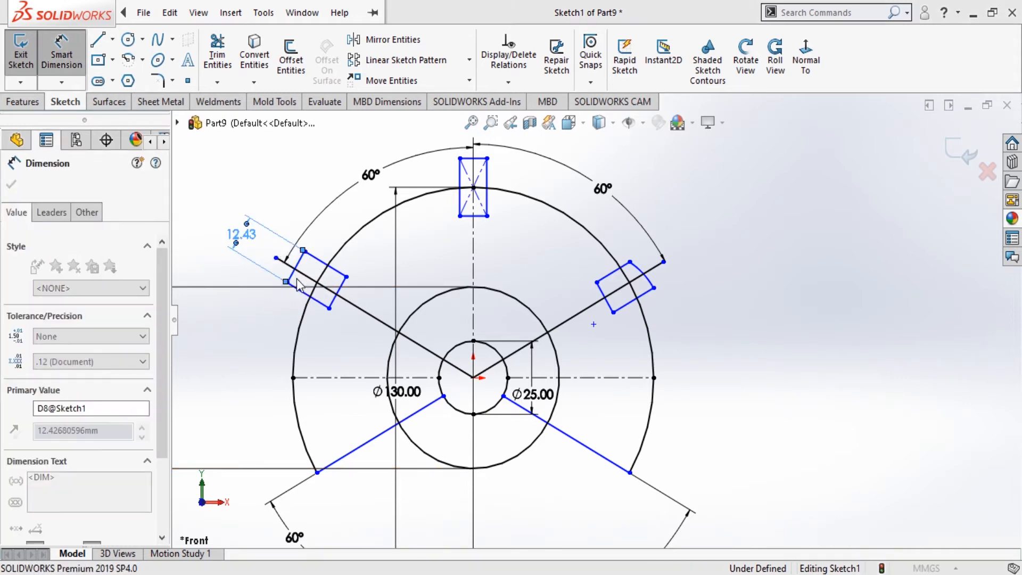
text(10)
key(Return)
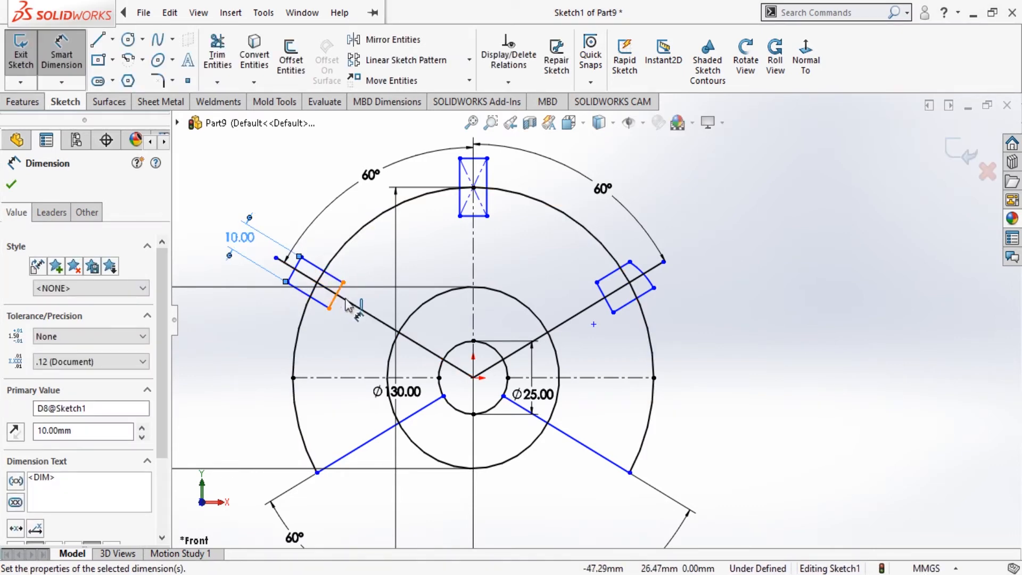
Dimension the width of the rectangle at the outer circle's top point to 10 mm.
click(481, 141)
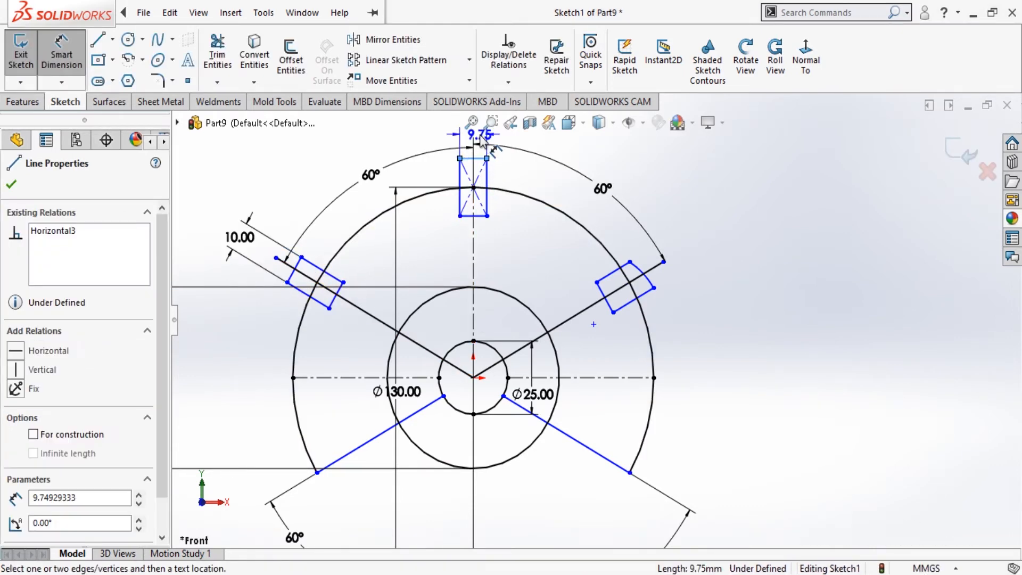
click(479, 134)
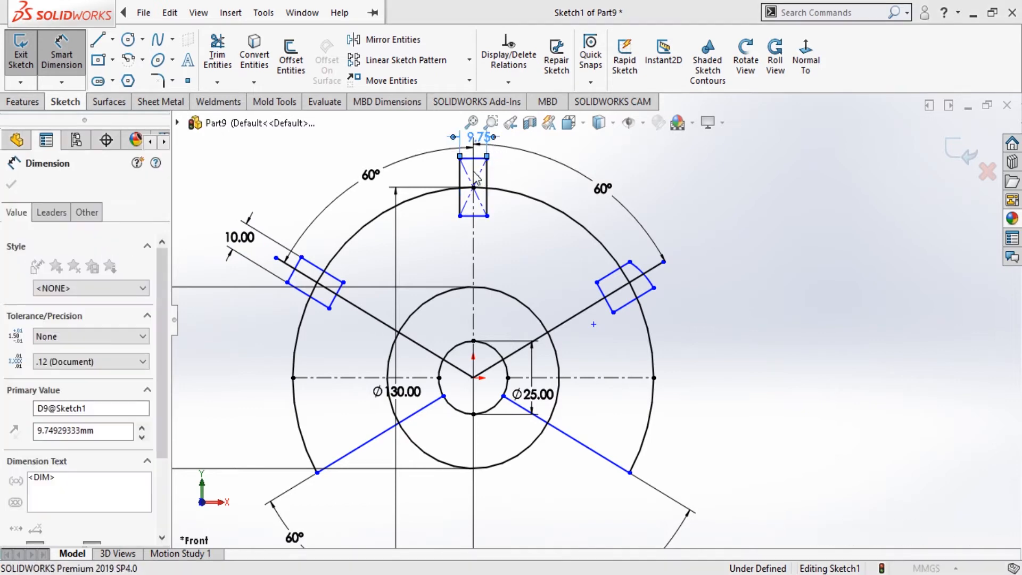
click(474, 172)
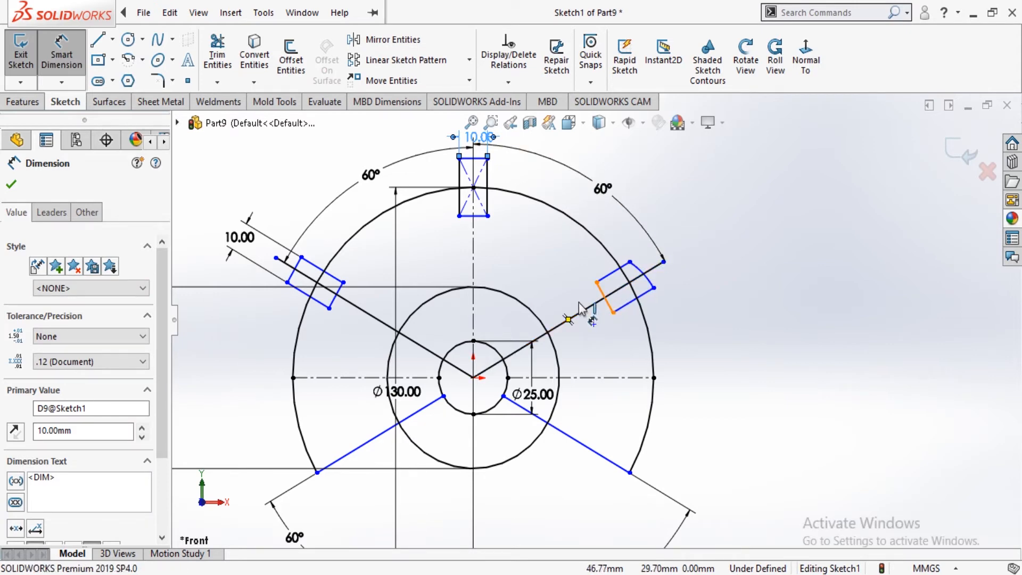
Dimension the inner short edge of the upper-right box to 10 mm.
click(604, 298)
click(563, 324)
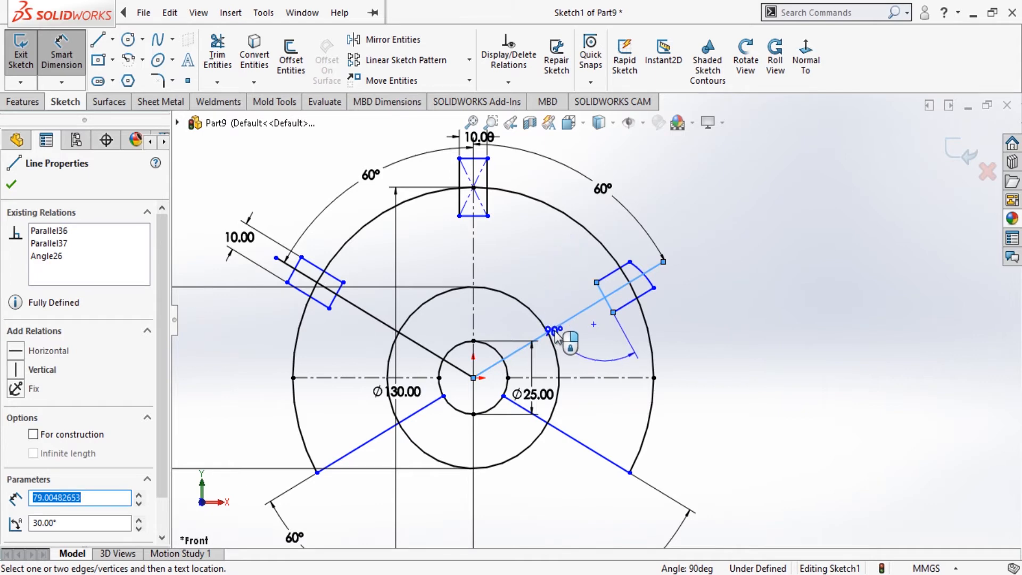
key(Escape)
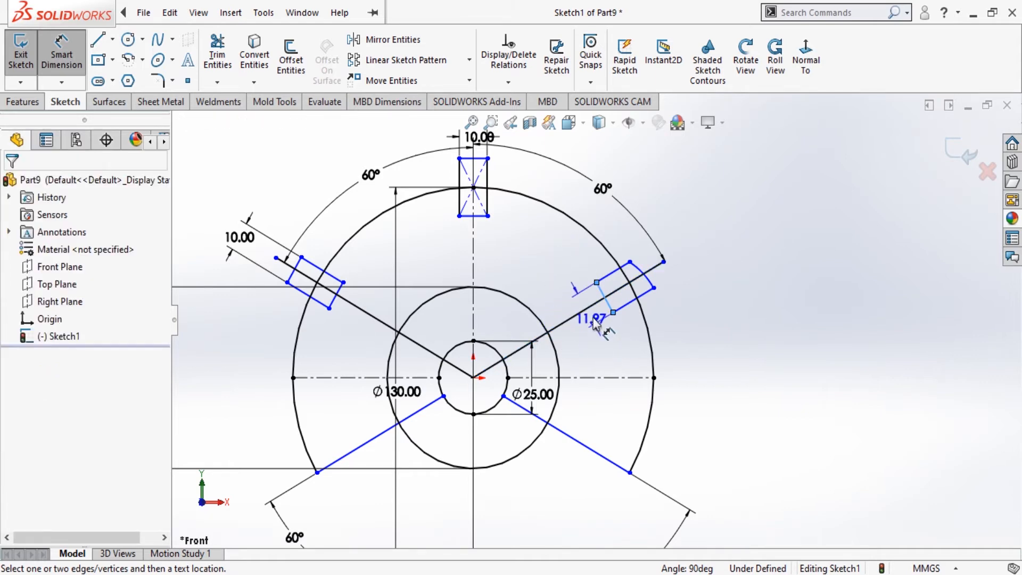
click(580, 333)
click(579, 326)
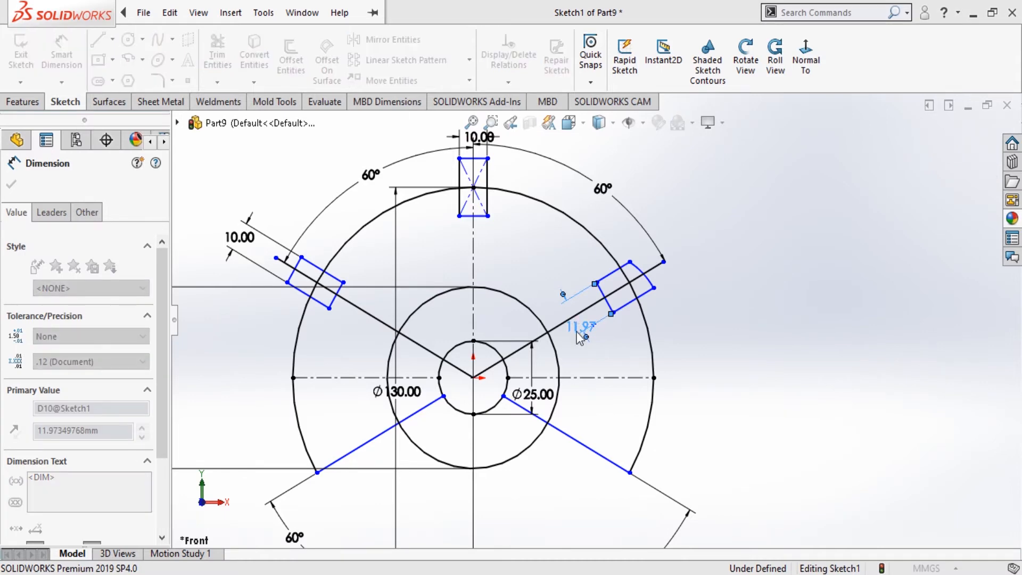
text(10)
key(Return)
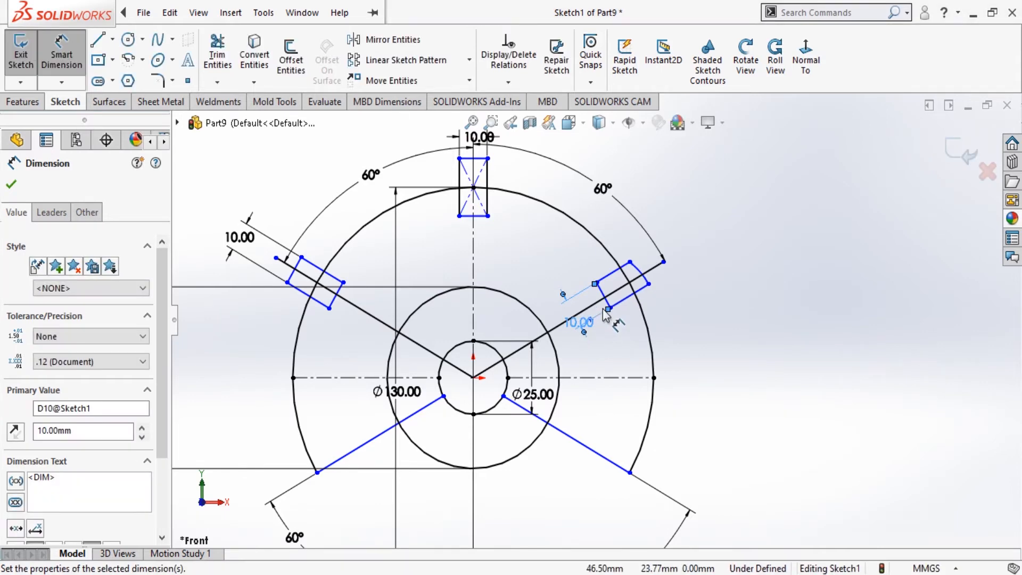
scroll(649, 287, down, 2)
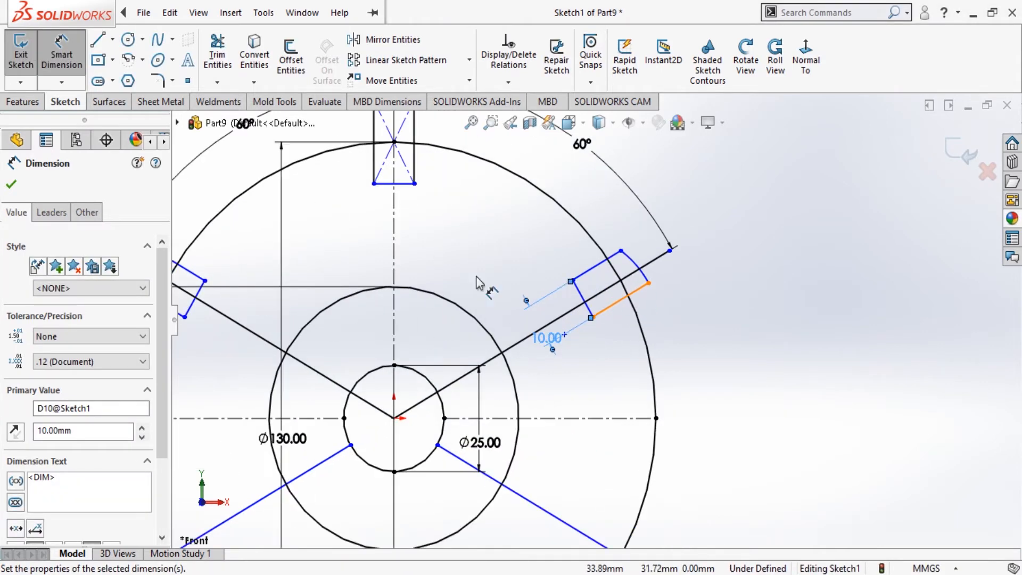
click(10, 186)
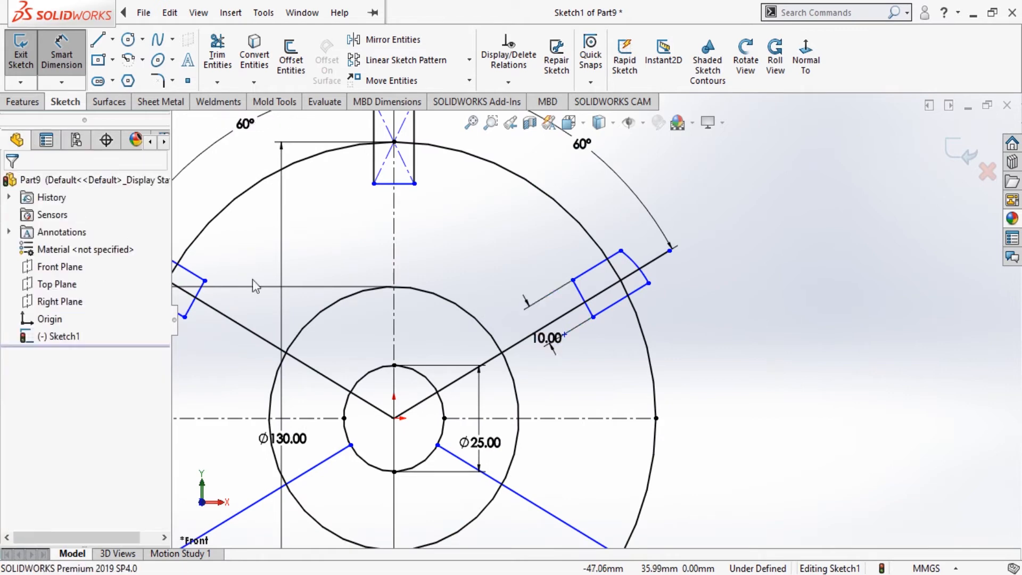
Make the midpoint of the upper-right box's inner short edge coincident with the upper-right radial line.
click(585, 308)
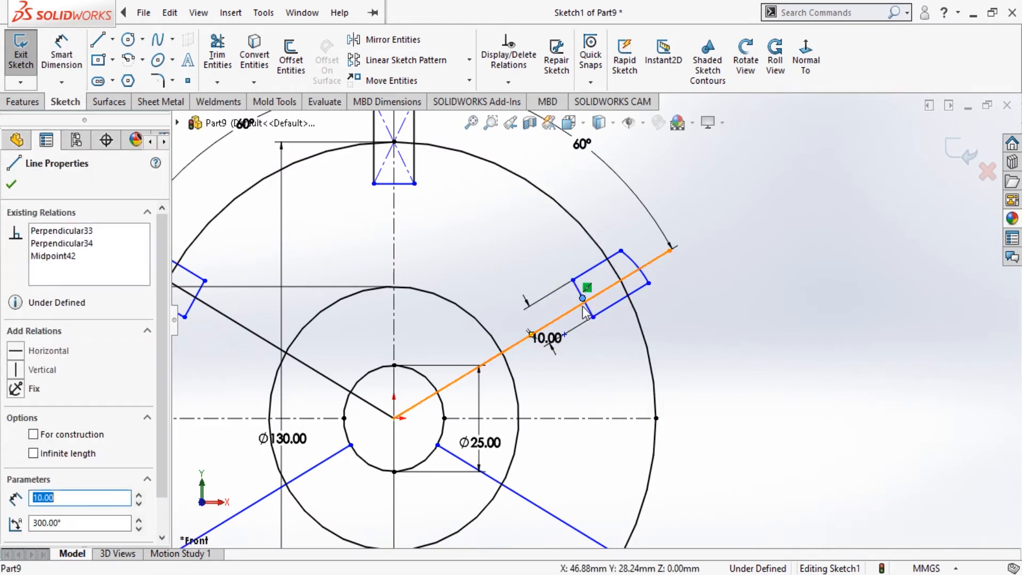
click(578, 307)
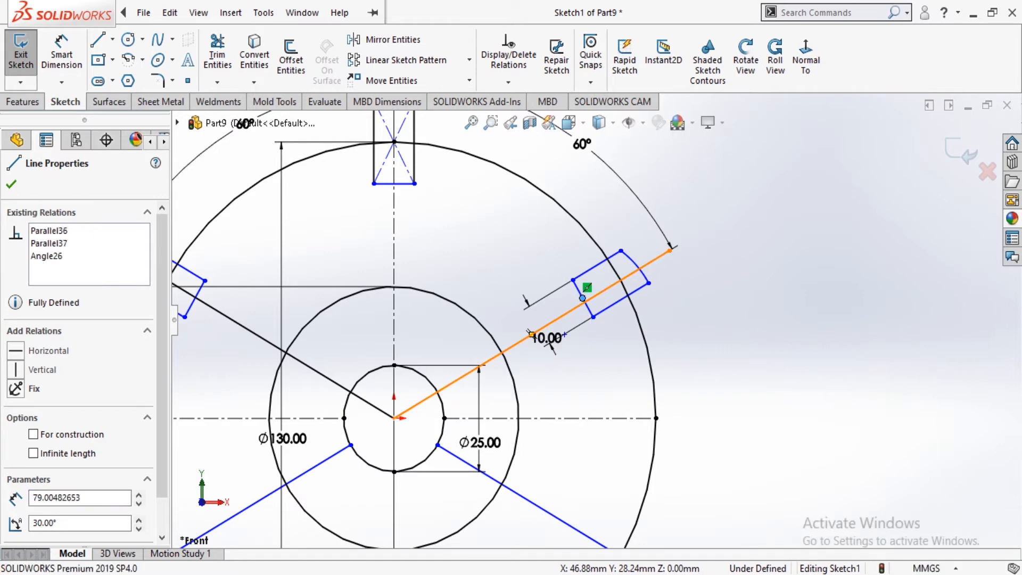
ctrl+click(583, 299)
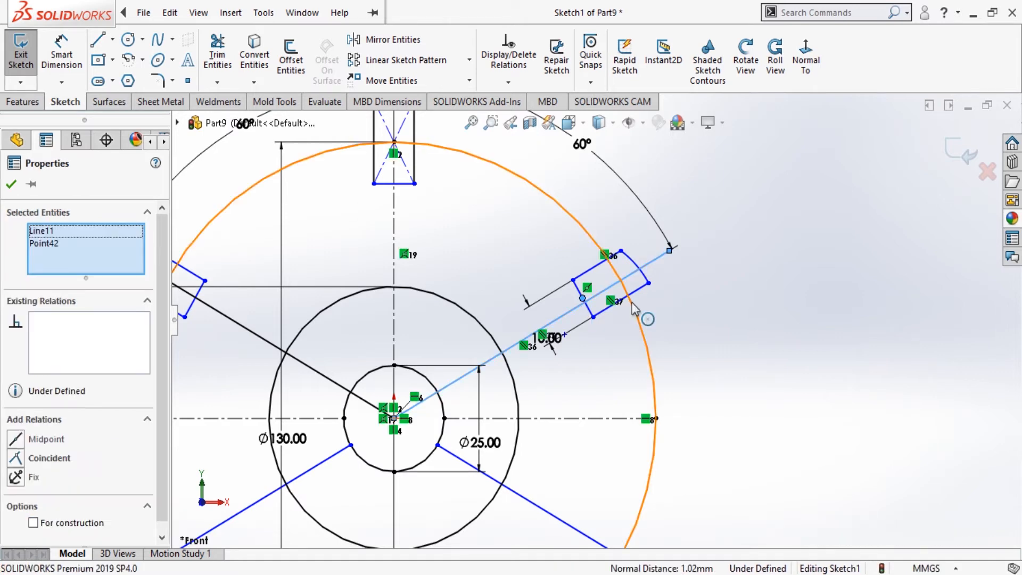
click(16, 459)
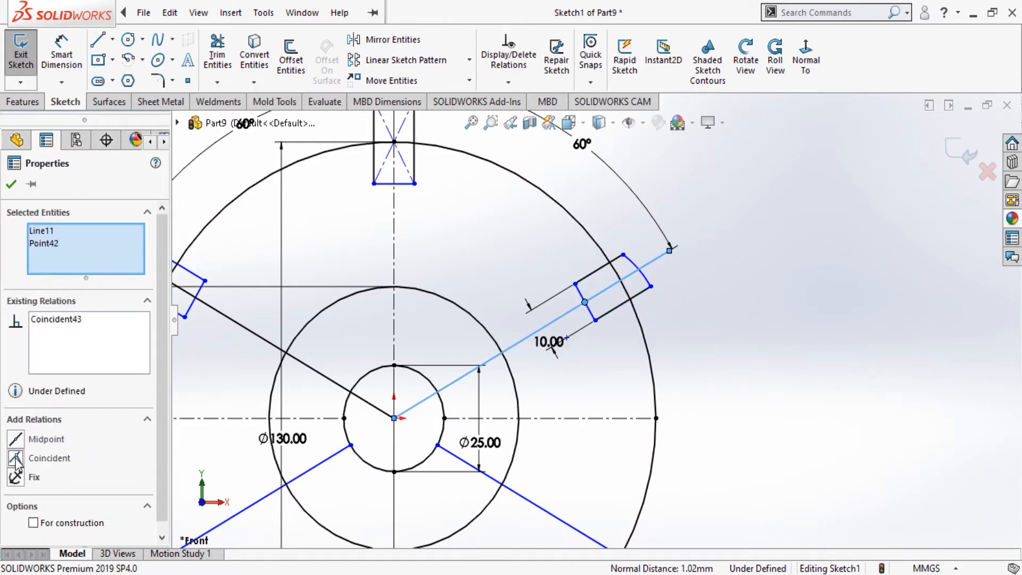
click(11, 185)
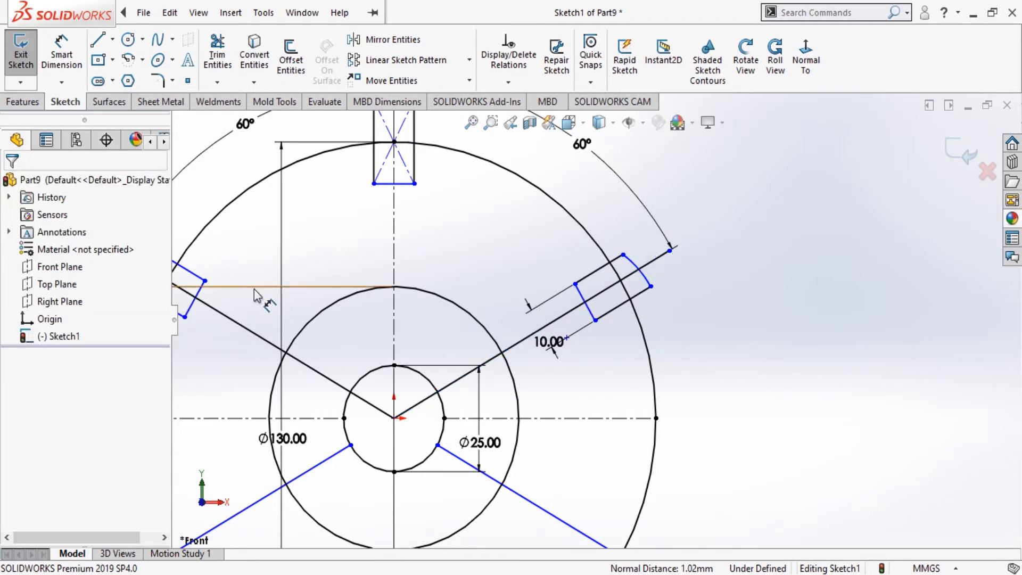
scroll(263, 306, up, 2)
scroll(263, 309, down, 4)
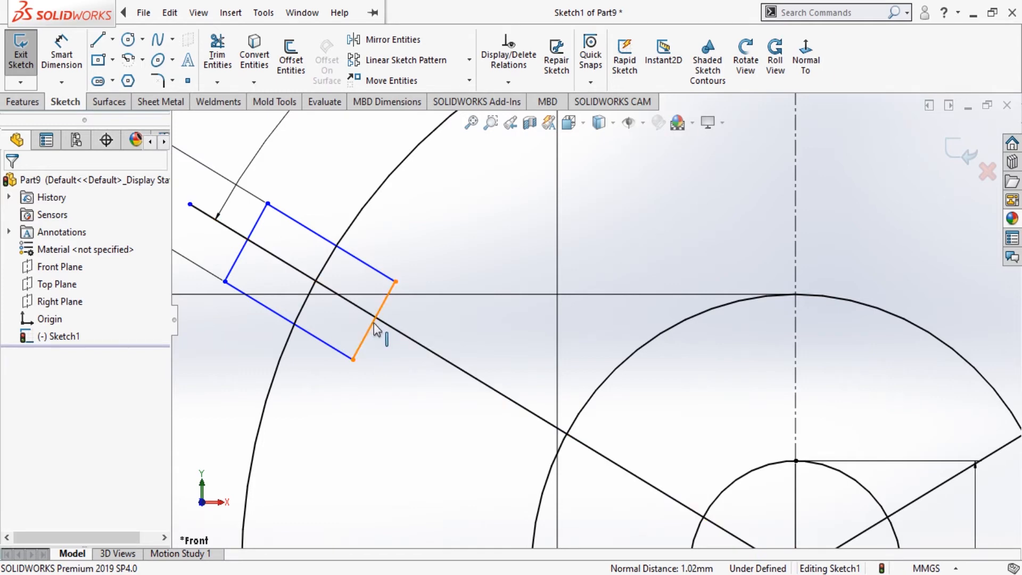
click(374, 320)
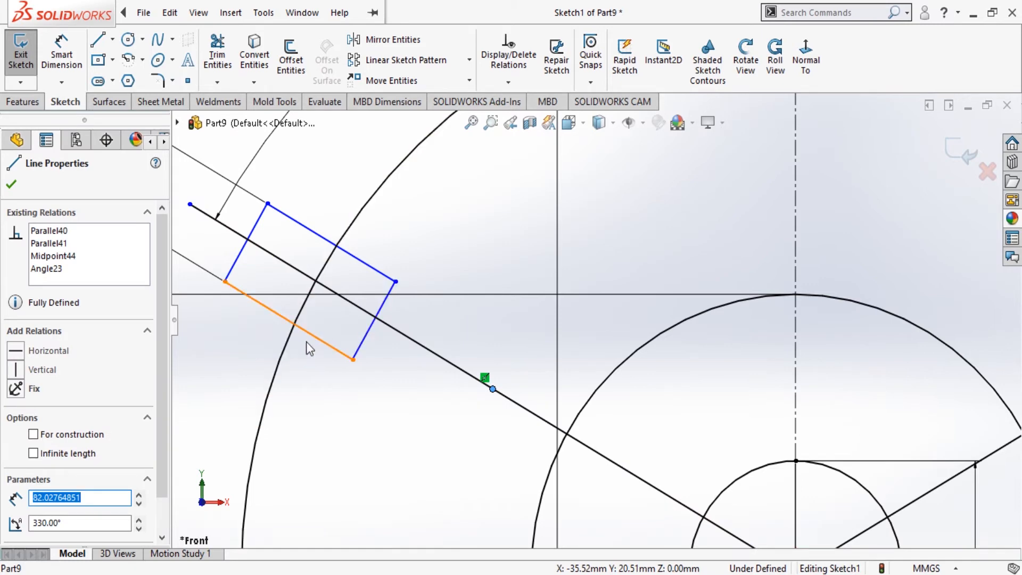
click(244, 360)
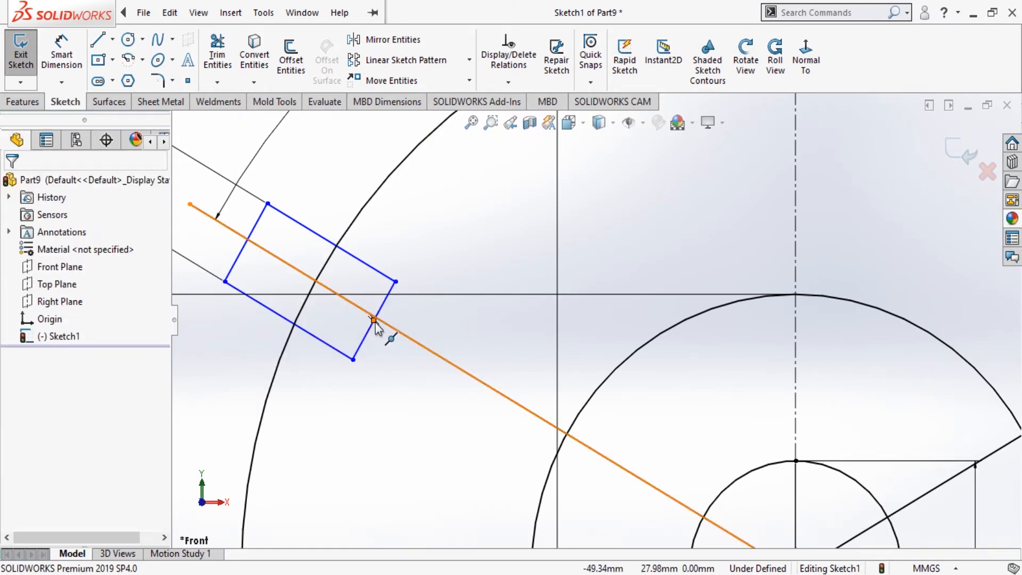
click(376, 322)
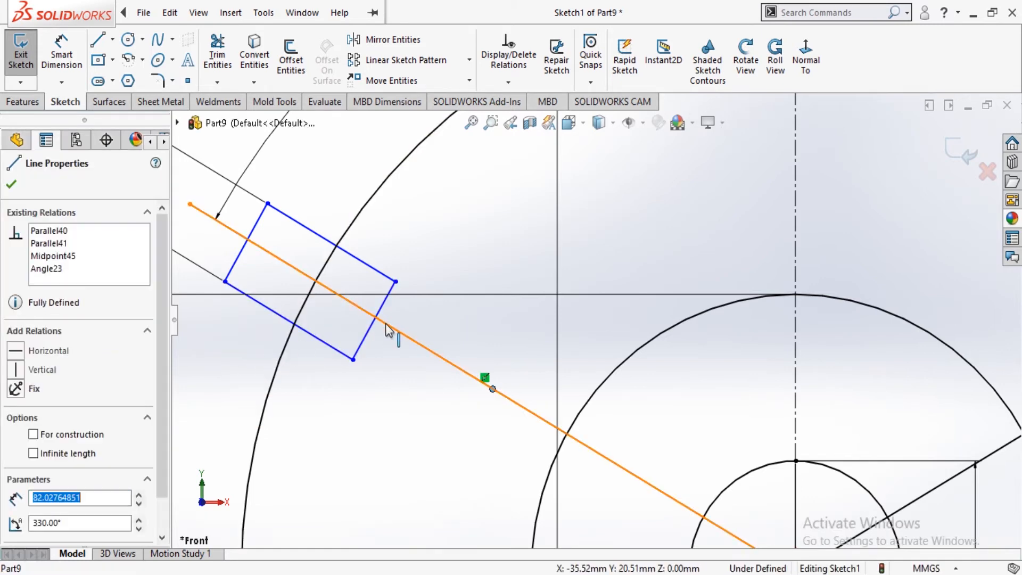
ctrl+click(374, 320)
click(274, 364)
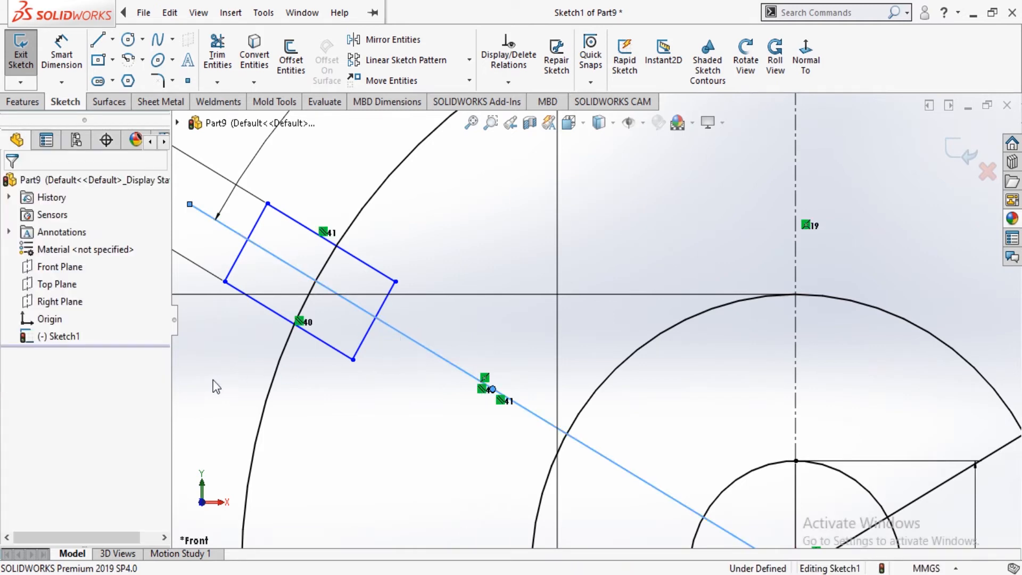
Make the midpoint of the upper-left box's inner short edge coincident with the upper-left radial line.
scroll(367, 333, down, 3)
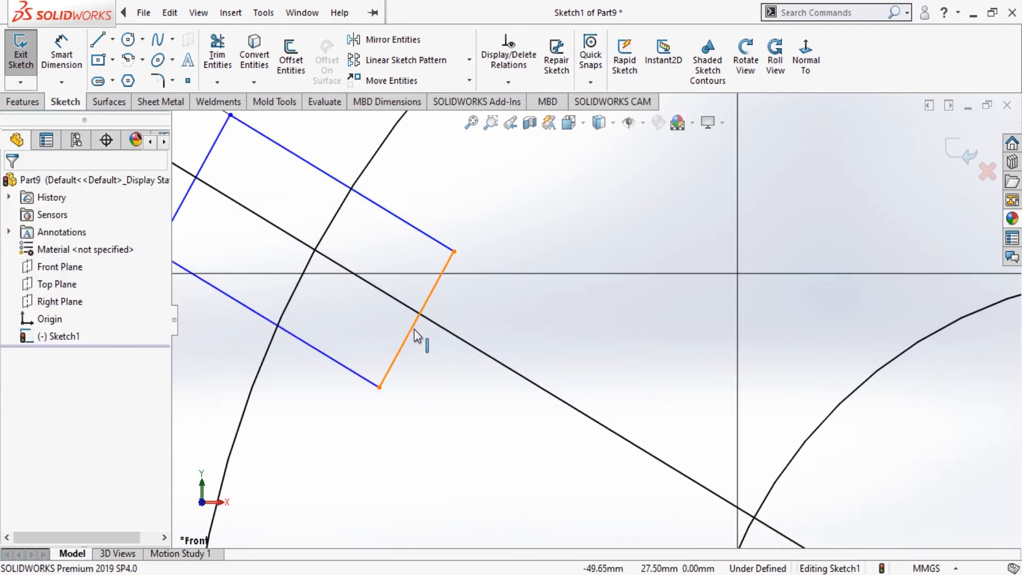
click(428, 322)
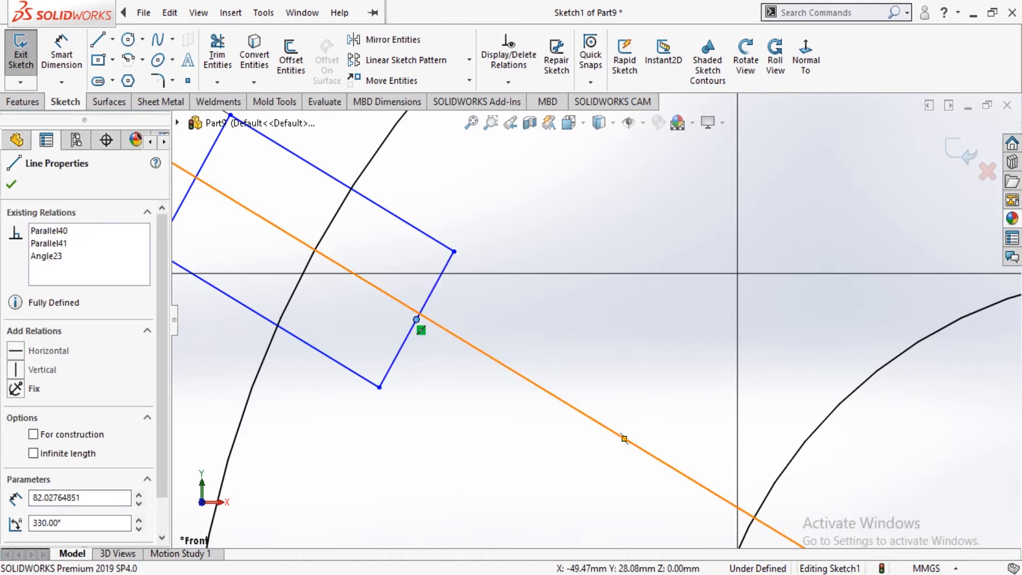
ctrl+click(418, 319)
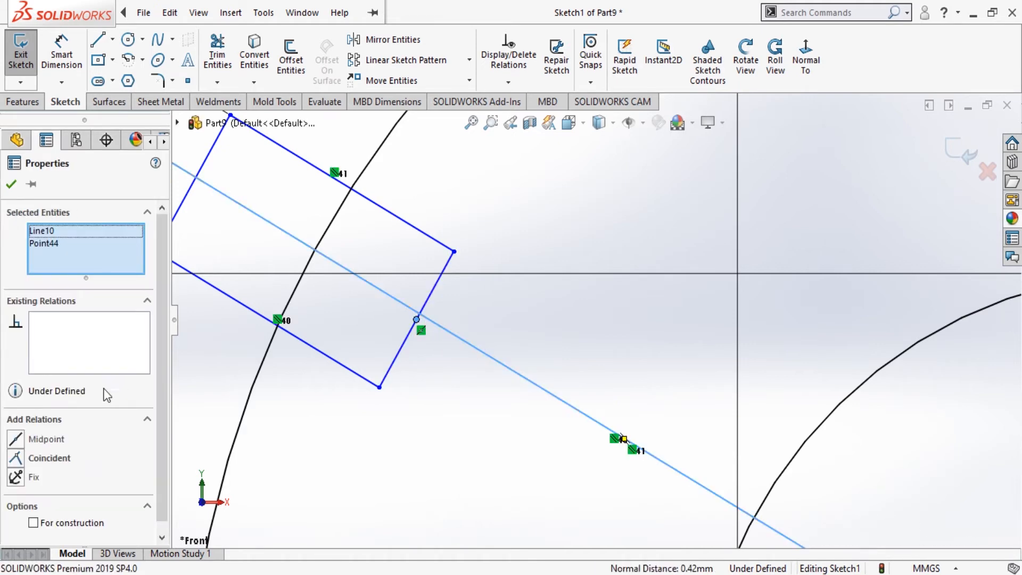
click(16, 459)
click(11, 185)
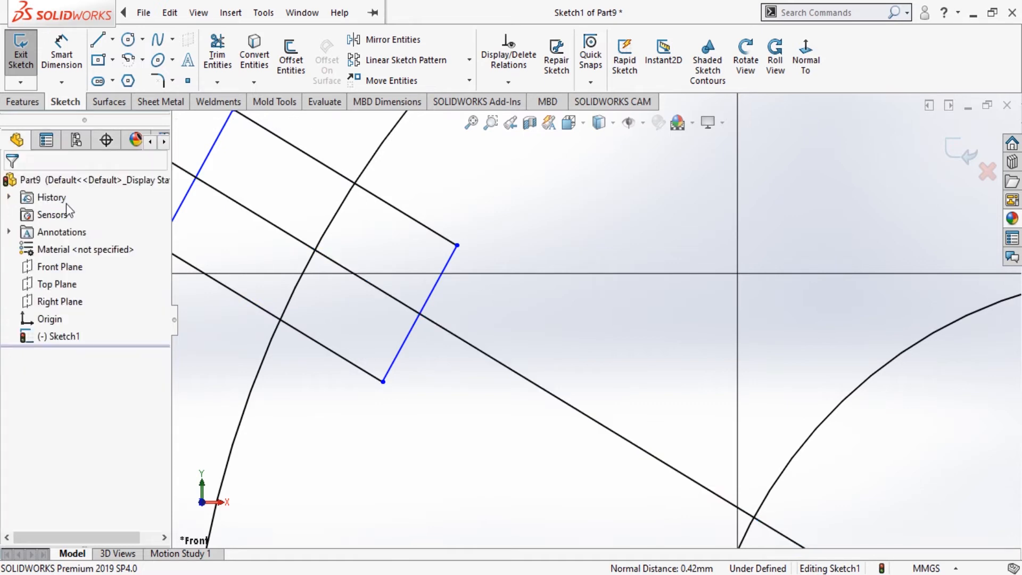
Trim the upper-right box into an open rim notch, removing its outer part, the enclosed arc and the radial line's end.
scroll(215, 315, up, 6)
scroll(423, 331, up, 5)
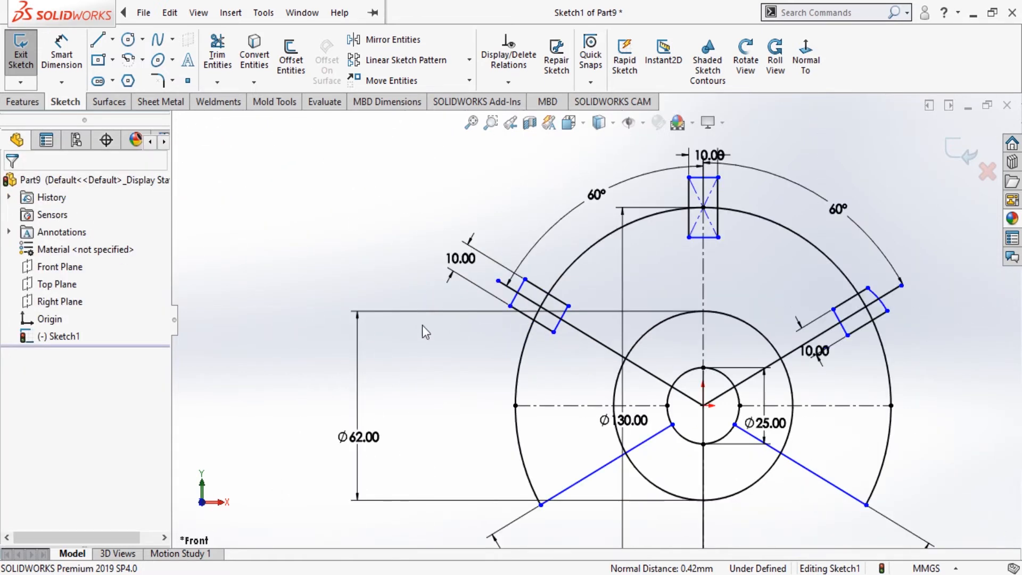
scroll(953, 302, down, 5)
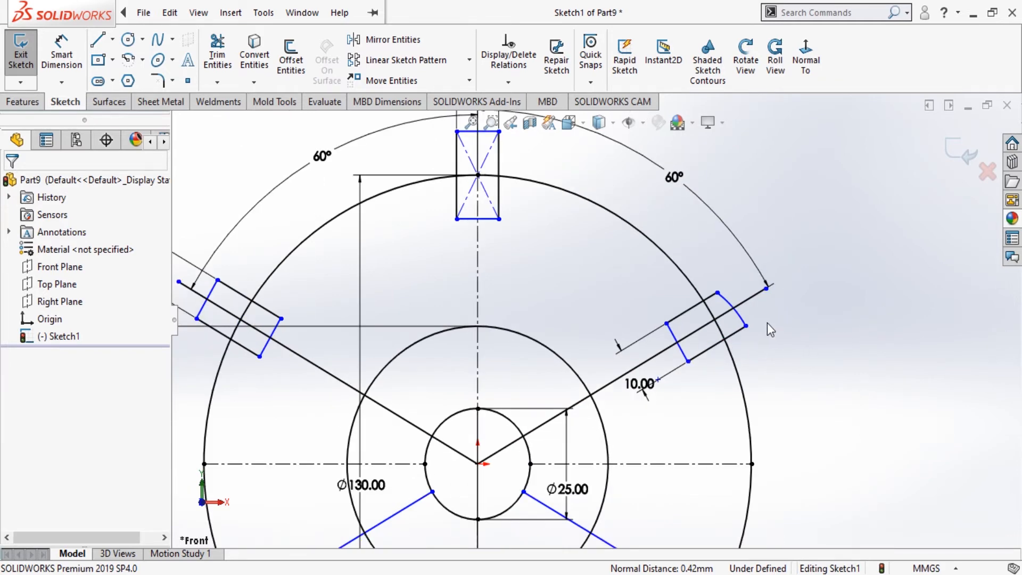
click(219, 59)
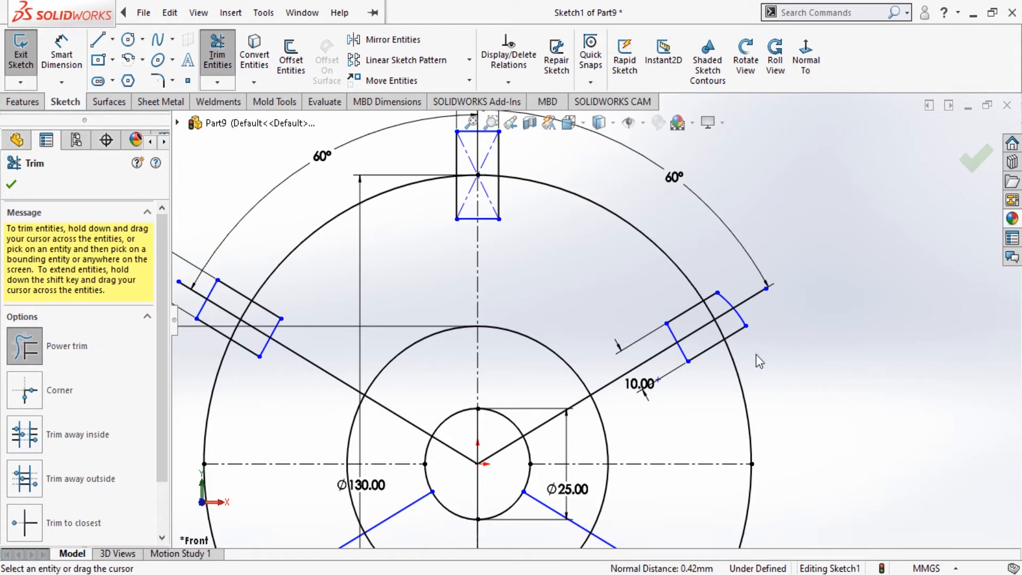
mouse_move(748, 347)
mouse_down()
mouse_move(709, 286)
mouse_move(737, 319)
mouse_move(714, 334)
mouse_move(720, 289)
mouse_up()
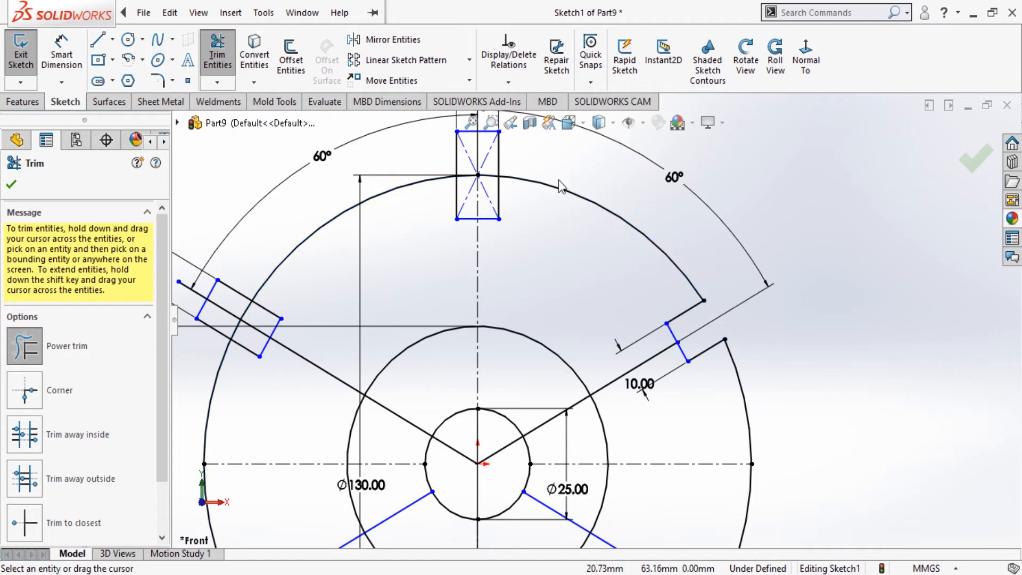
Trim the top rectangle and the upper-left box into open rim notches, removing their outer parts and the geometry inside them.
mouse_move(531, 153)
mouse_down()
mouse_move(447, 154)
mouse_move(451, 138)
mouse_move(484, 157)
mouse_move(484, 200)
mouse_move(461, 159)
mouse_up()
scroll(307, 231, up, 2)
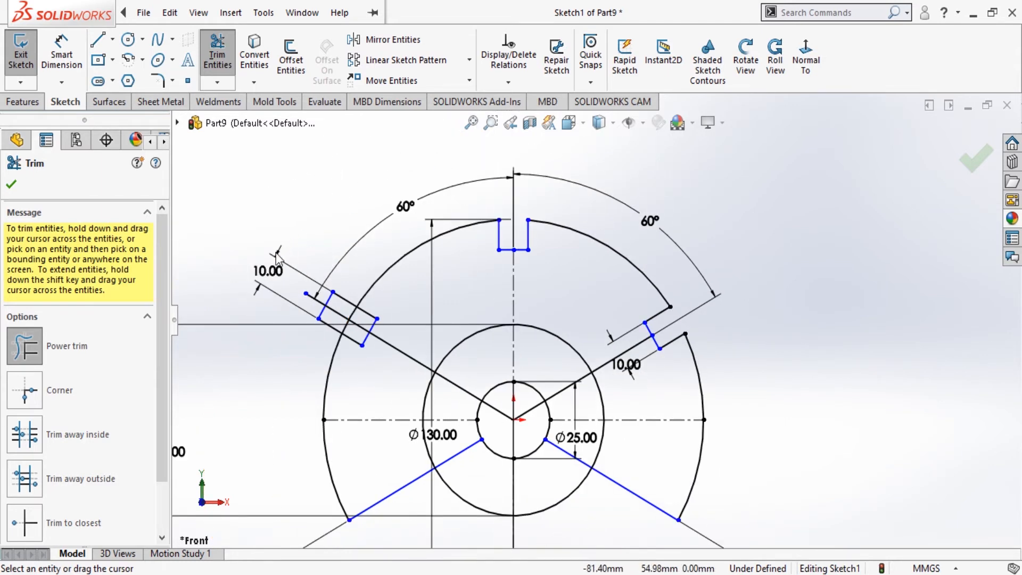
scroll(277, 256, down, 3)
mouse_move(446, 290)
mouse_down()
mouse_move(414, 359)
mouse_move(356, 354)
mouse_move(401, 338)
mouse_move(449, 375)
mouse_move(421, 377)
mouse_up()
scroll(465, 357, up, 3)
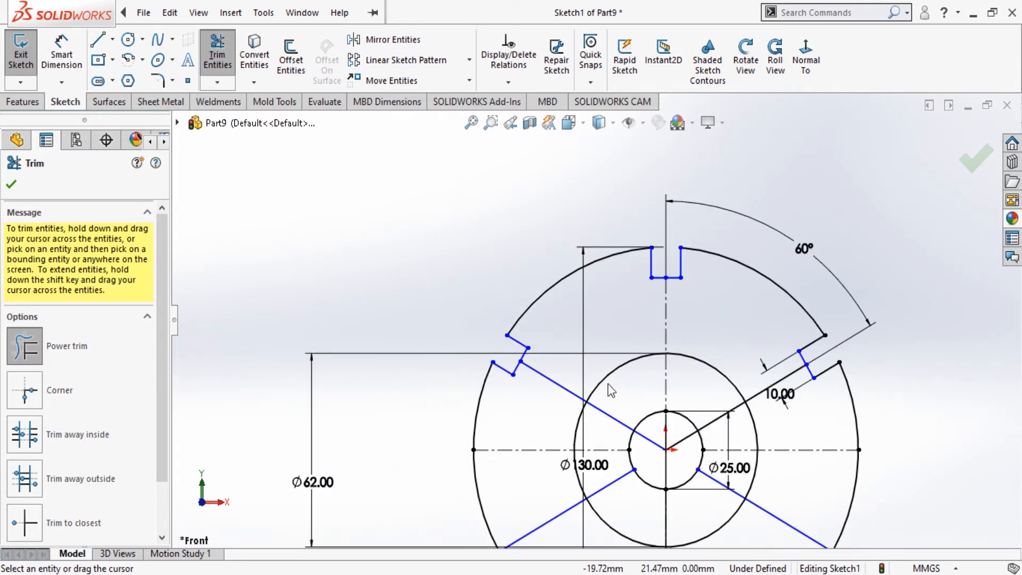
Dimension the upper long side of the upper-left notch to 15 mm.
scroll(662, 357, down, 3)
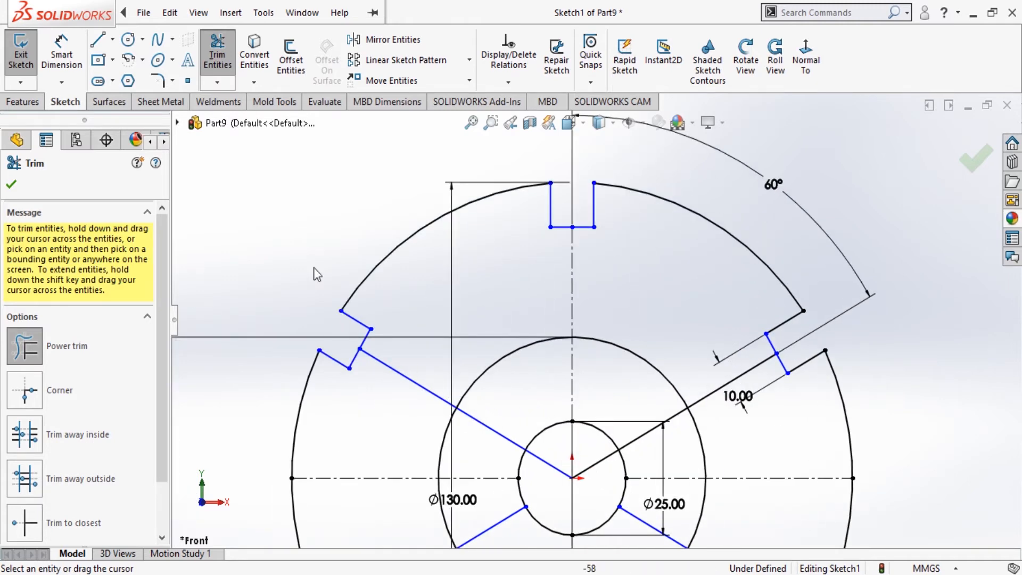
click(62, 56)
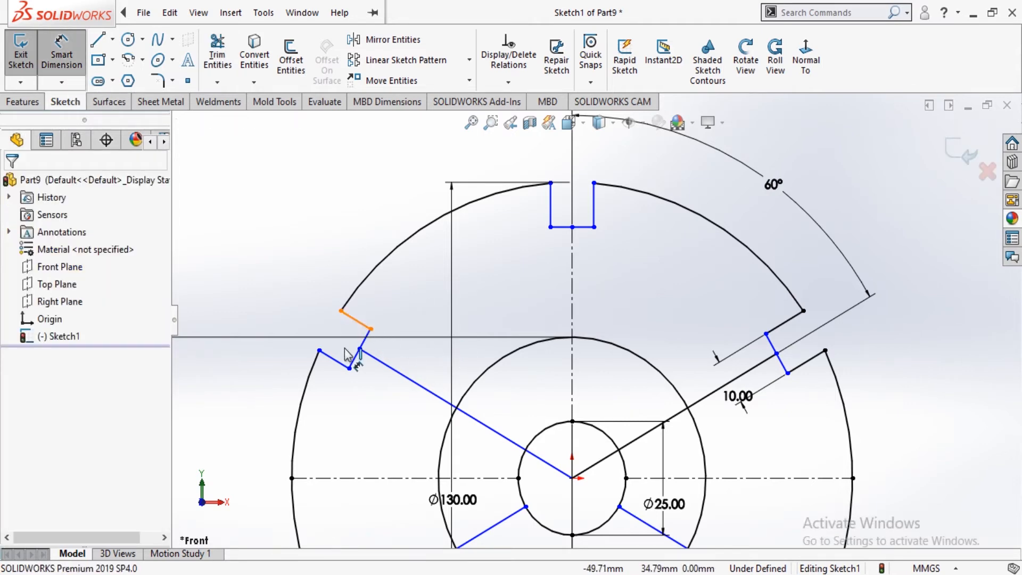
click(358, 320)
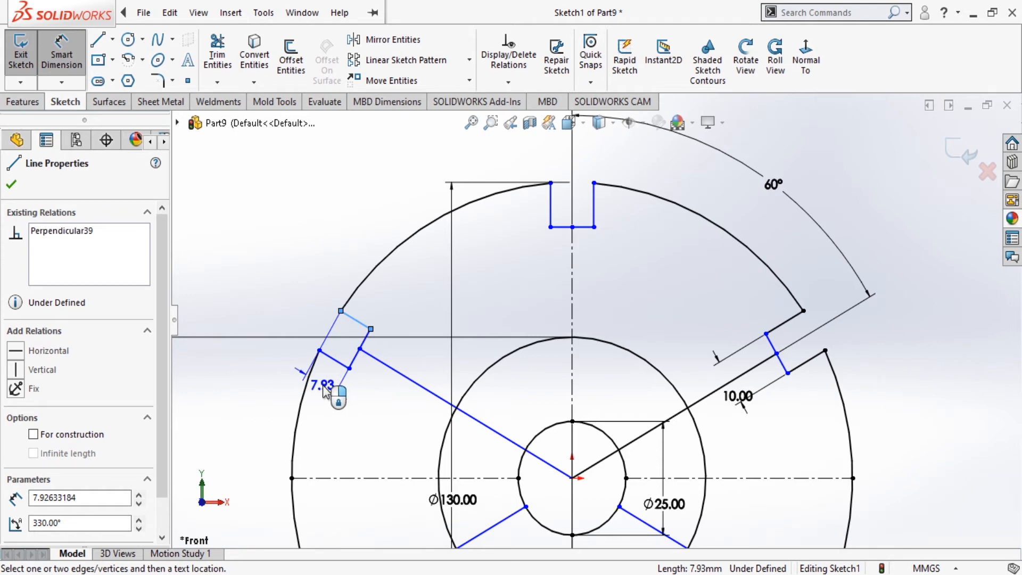
click(325, 392)
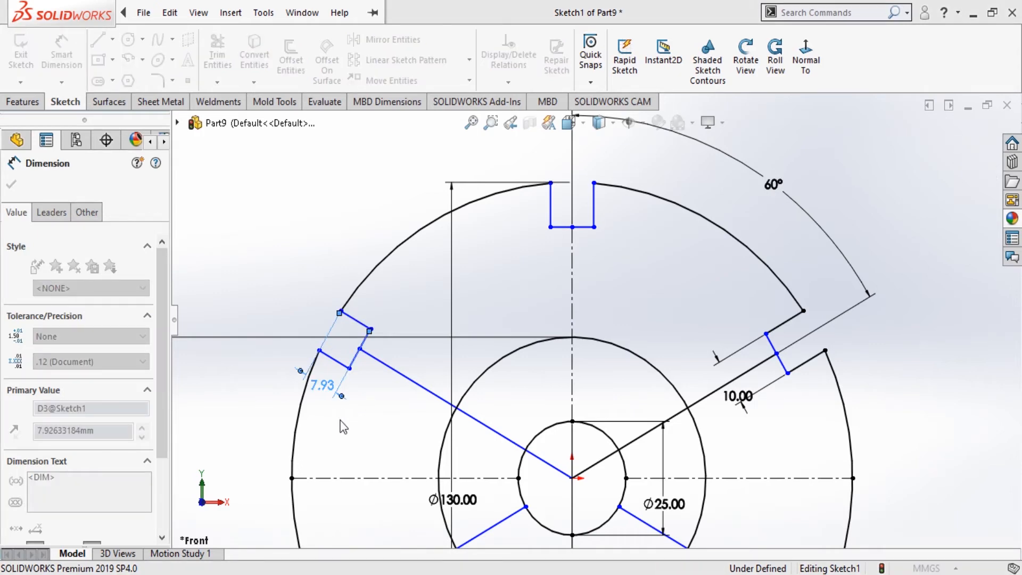
text(15)
key(Return)
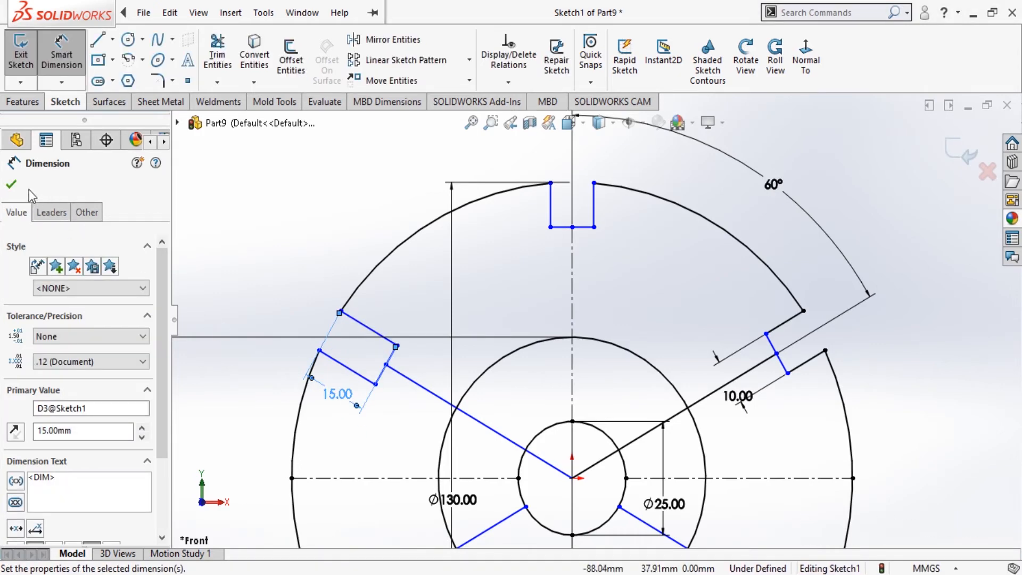
click(11, 185)
key(Escape)
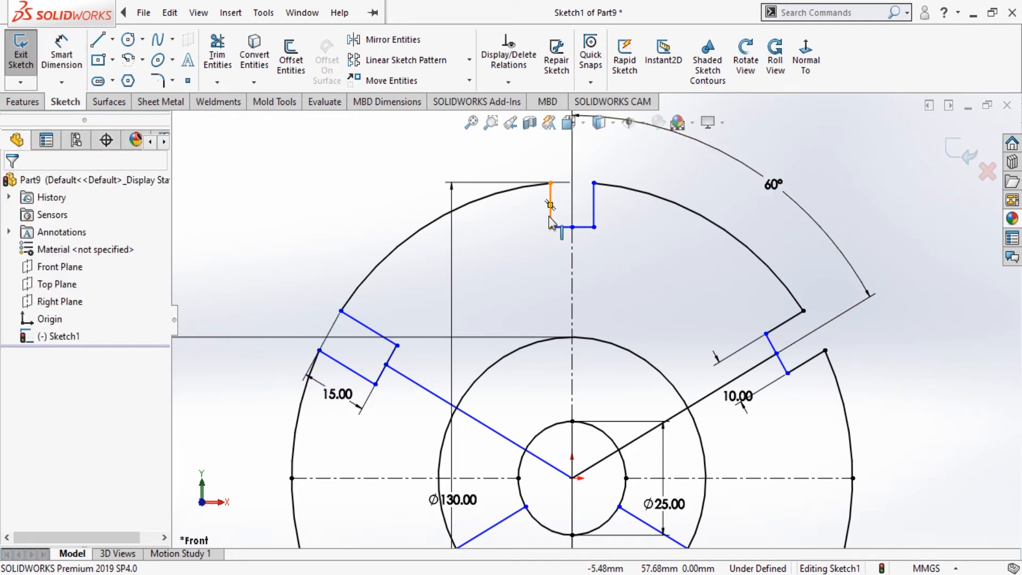
Make the upper-left notch's upper side and the top notch's left side equal in length.
click(362, 328)
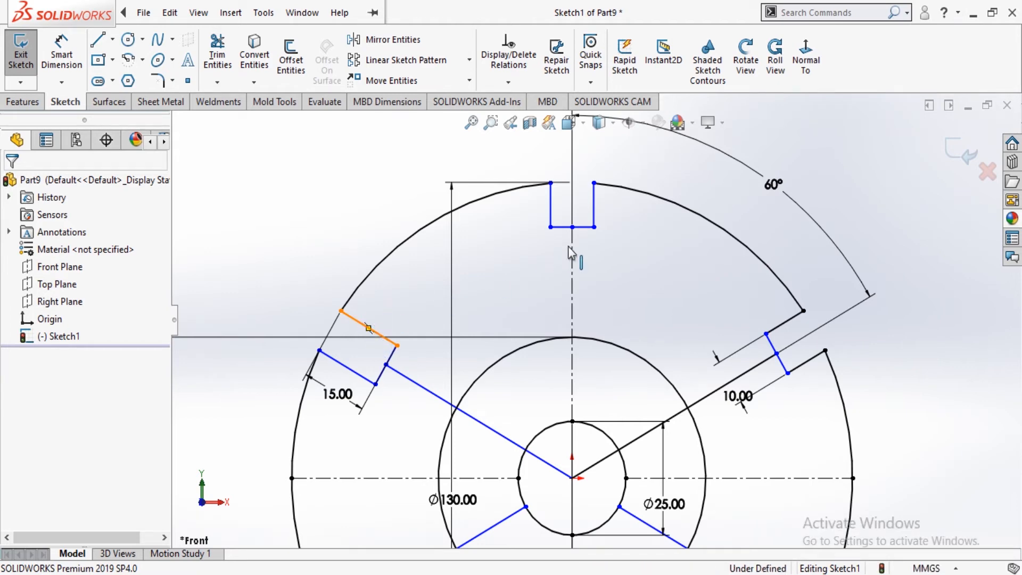
ctrl+click(551, 215)
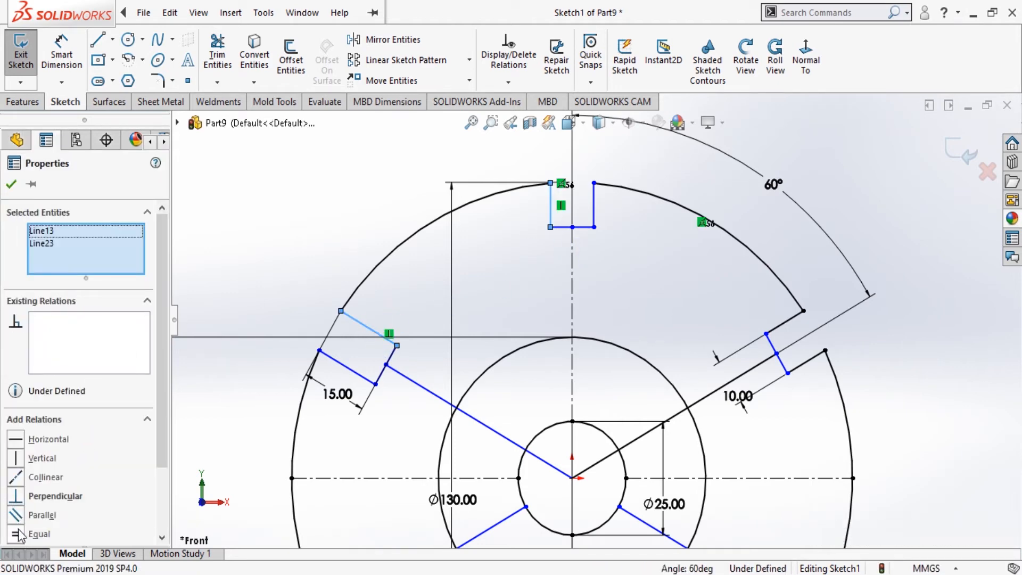
click(18, 534)
click(11, 185)
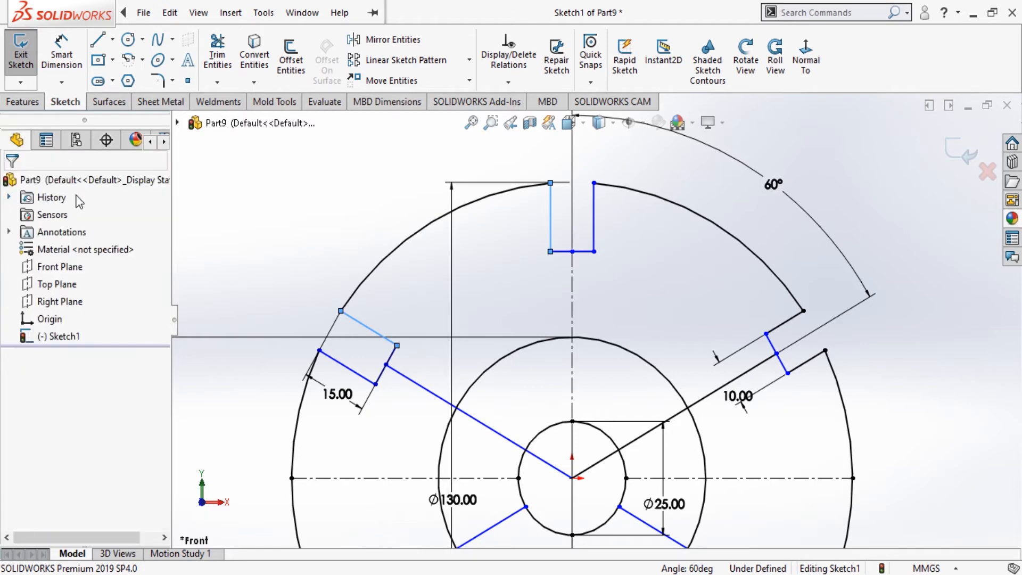
Make the top notch's right side and the upper-right notch's upper side equal in length.
click(593, 228)
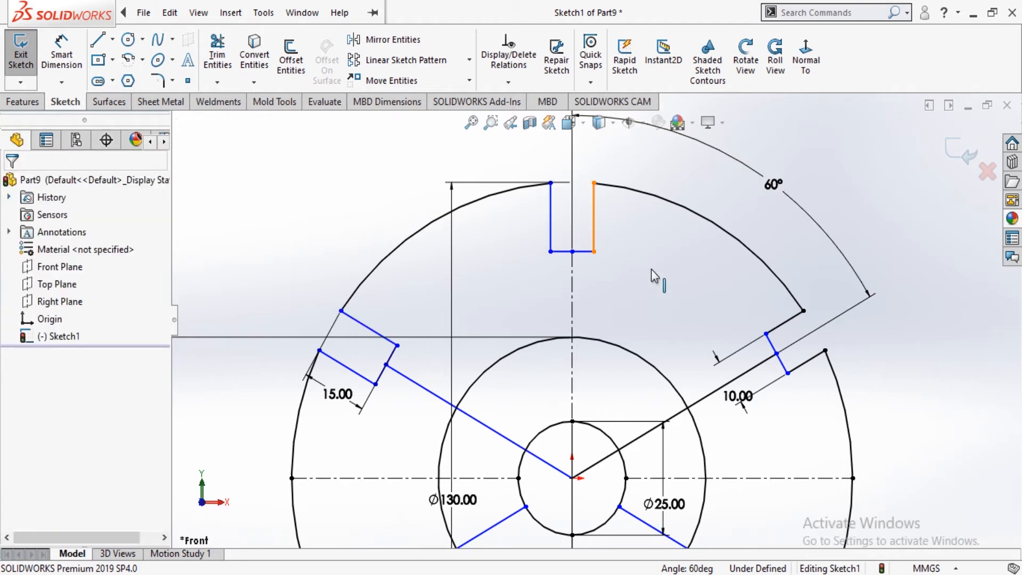
ctrl+click(780, 326)
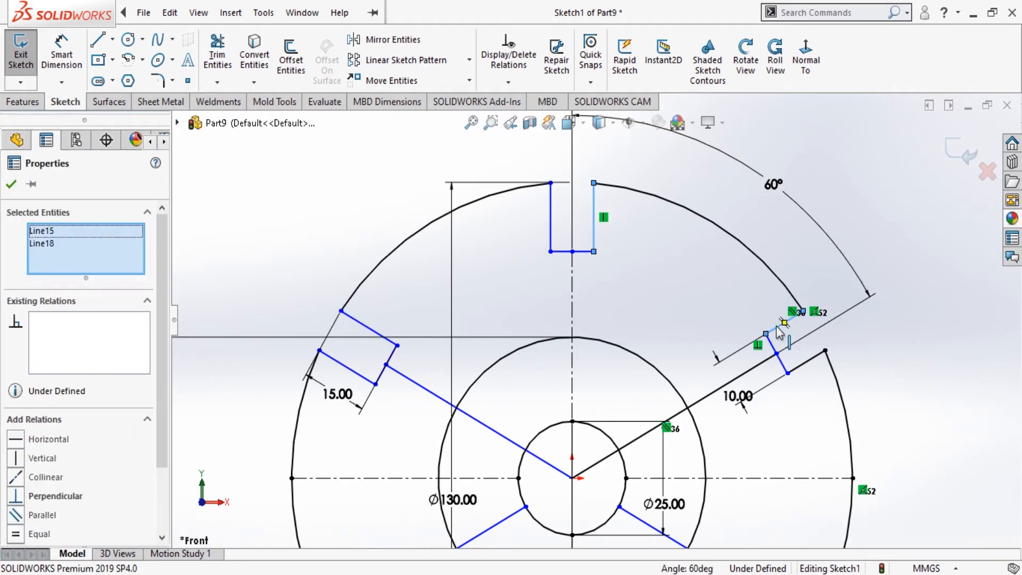
click(15, 534)
click(11, 184)
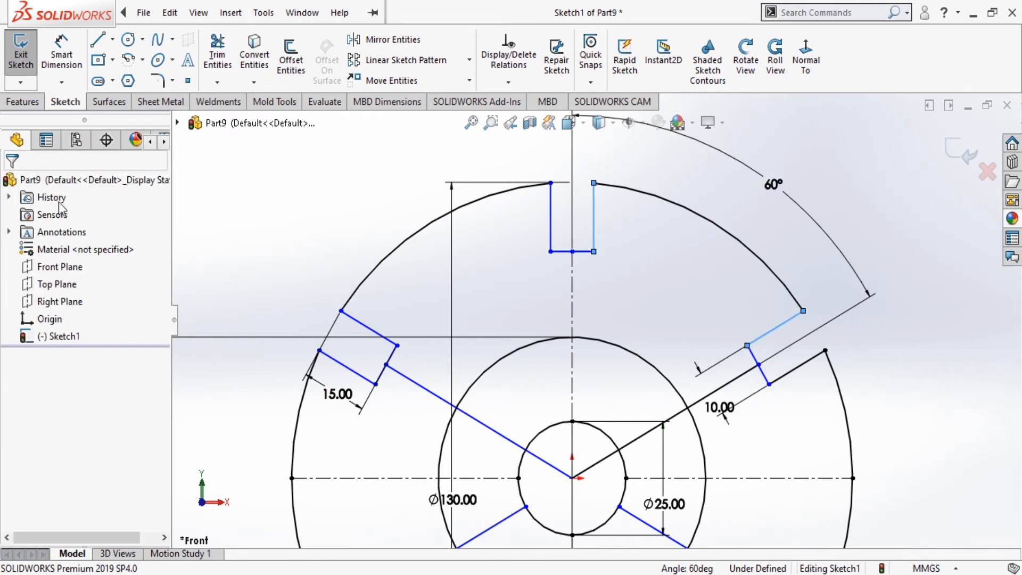
Trim away the parts of the two upper radial lines inside the 25 mm circle.
scroll(685, 336, up, 2)
scroll(690, 376, up, 2)
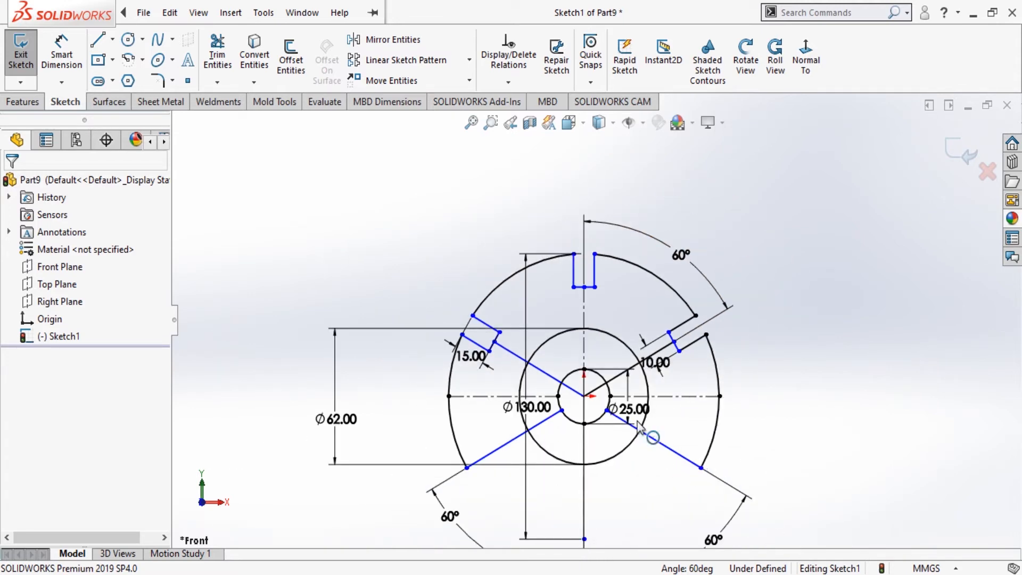
click(31, 106)
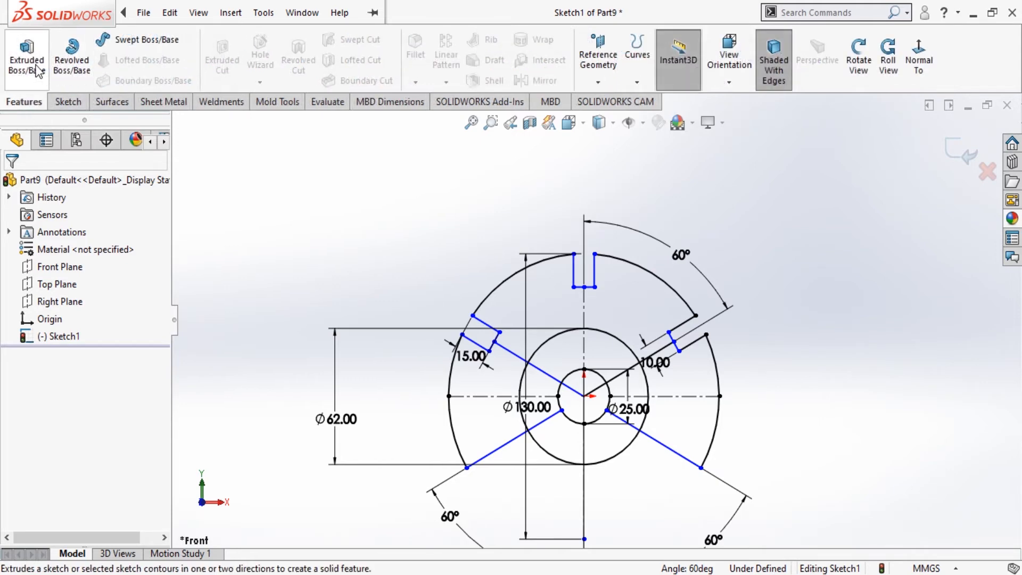
scroll(612, 410, down, 3)
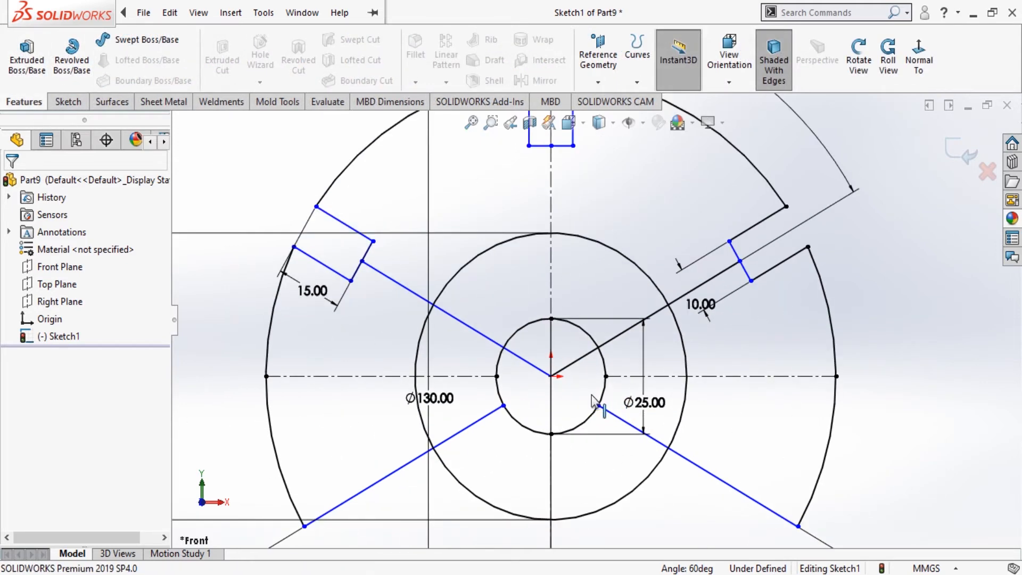
click(70, 102)
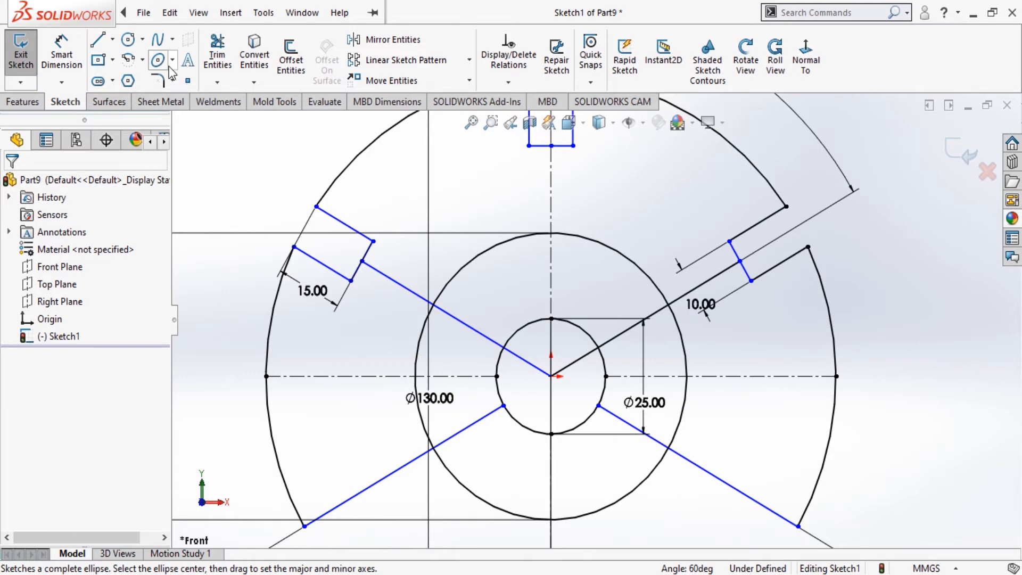
click(217, 57)
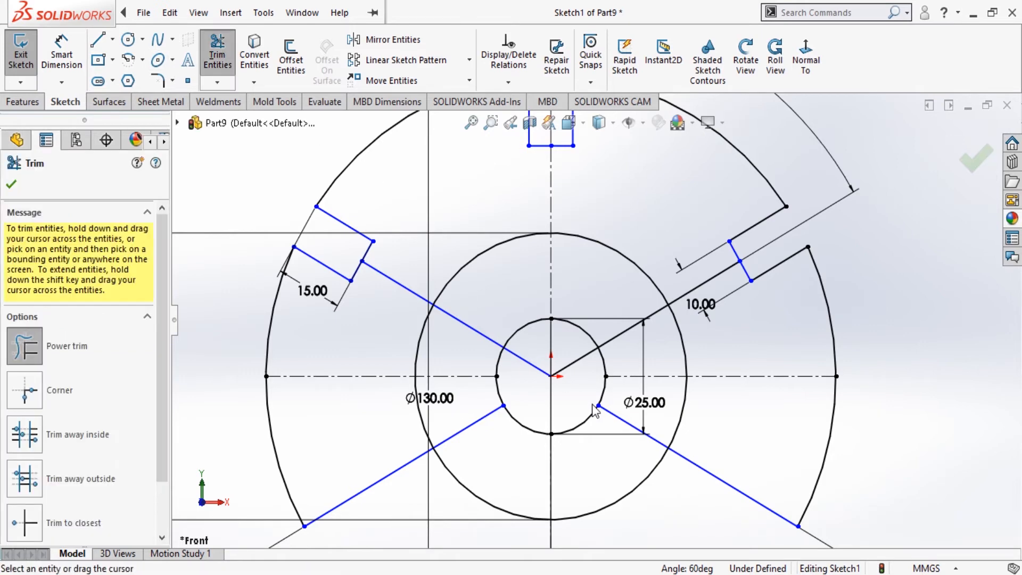
mouse_move(526, 362)
mouse_down()
mouse_move(580, 360)
mouse_move(540, 390)
mouse_move(569, 392)
mouse_up()
click(12, 184)
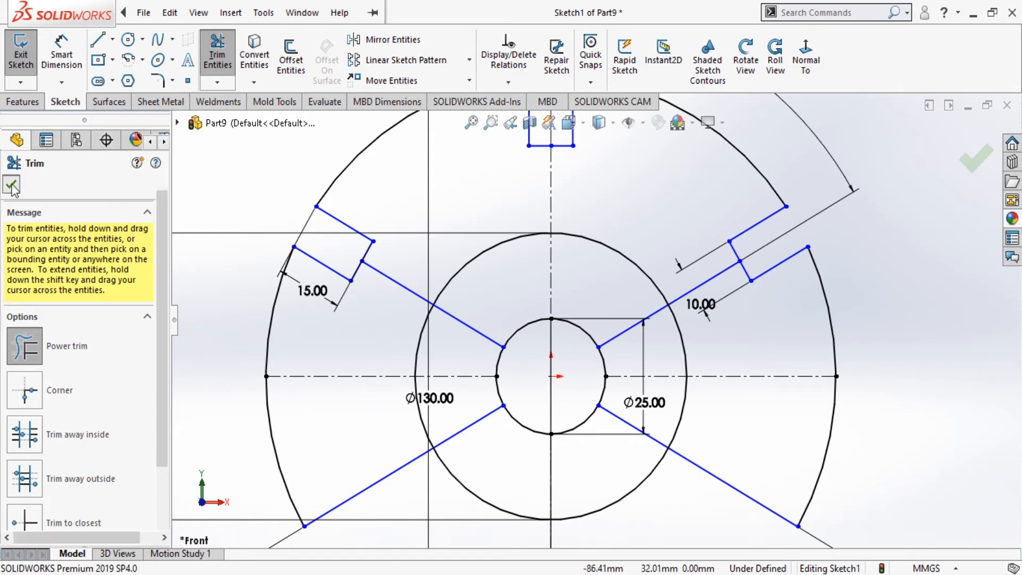
Start an extruded boss from the three outer notched sectors and the four ring sections between the 25 mm and 62 mm circles.
key(f)
click(23, 101)
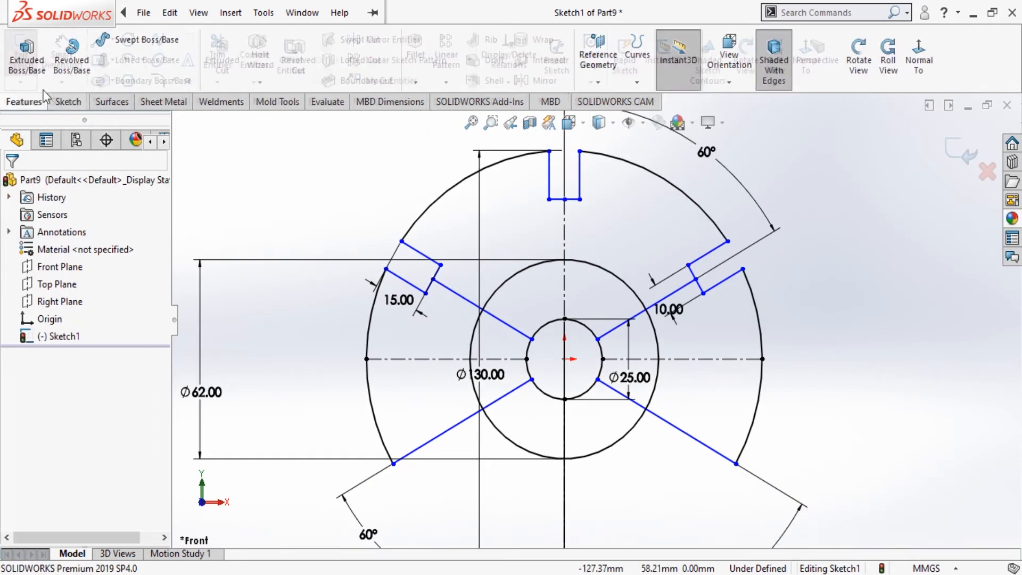
click(35, 63)
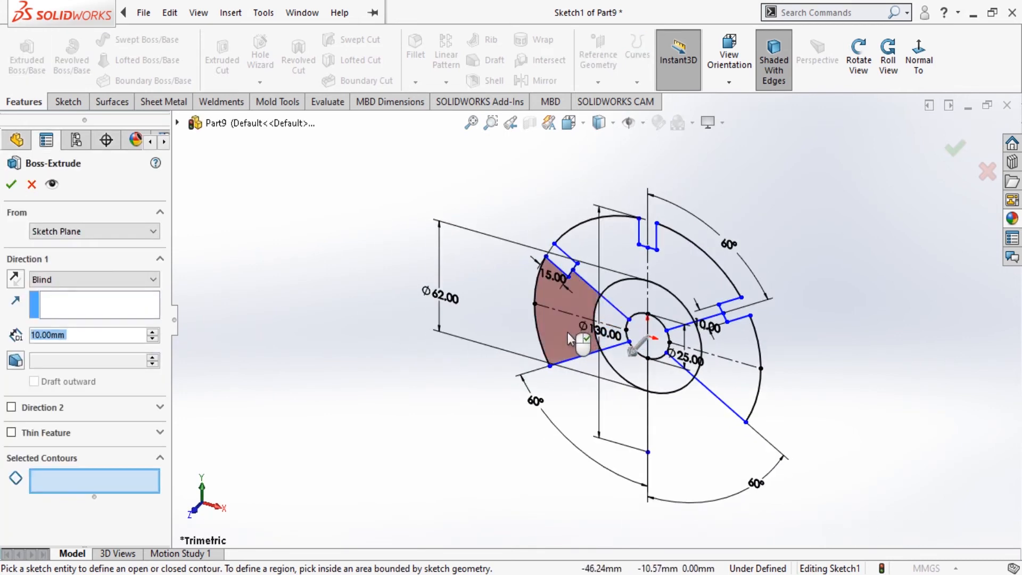
click(567, 332)
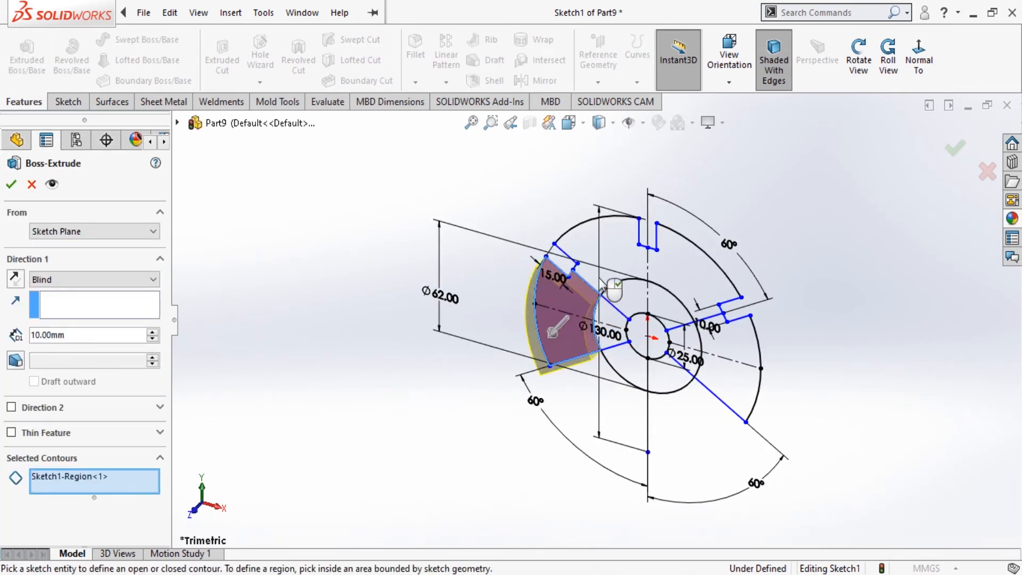
click(622, 260)
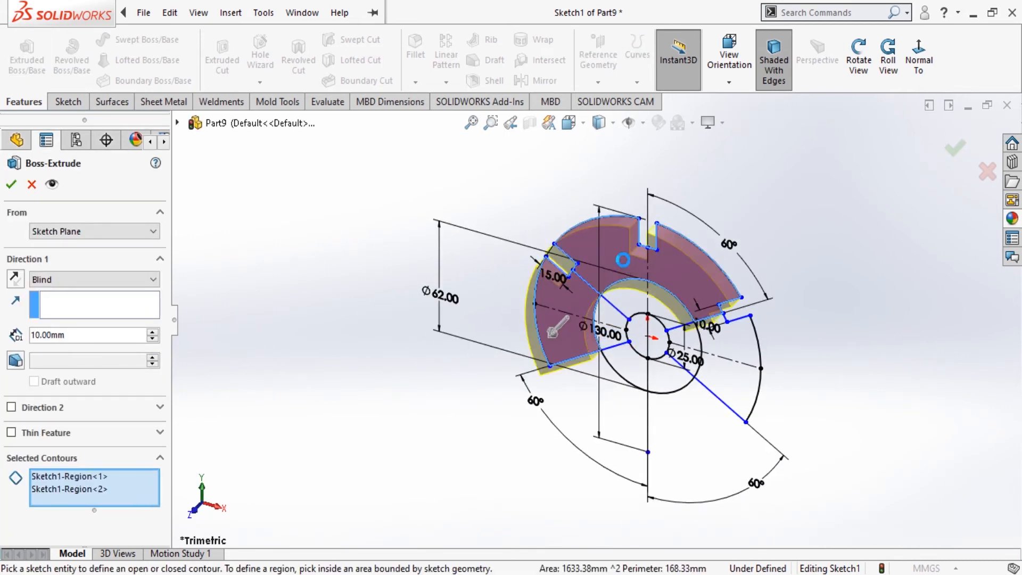
click(729, 371)
click(665, 381)
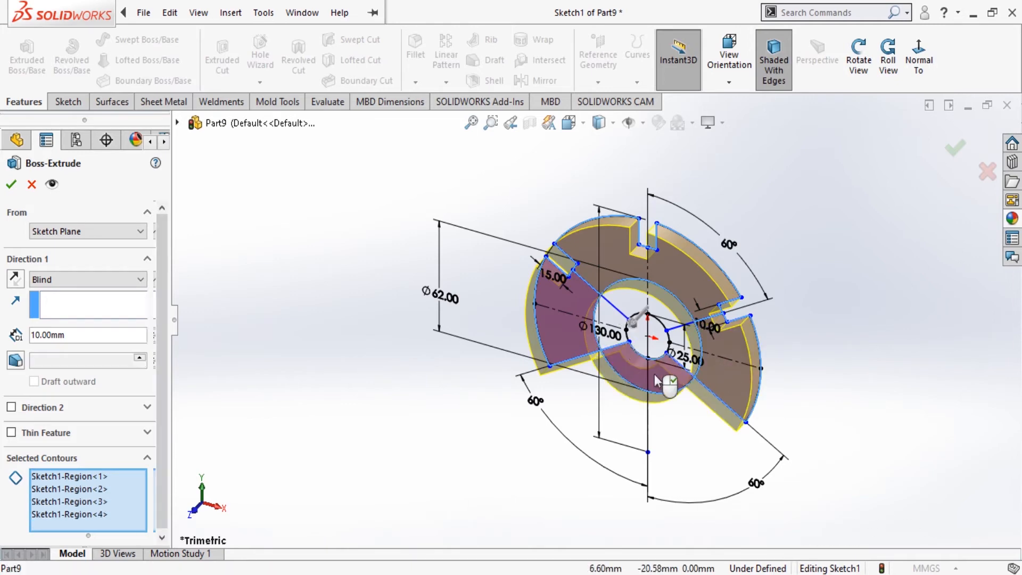
click(610, 318)
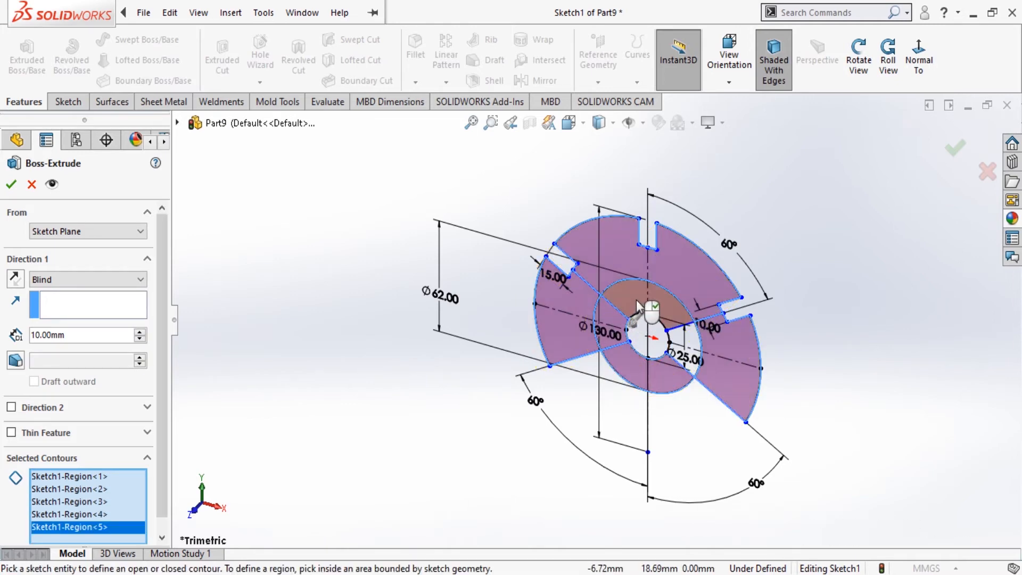
click(636, 300)
click(676, 341)
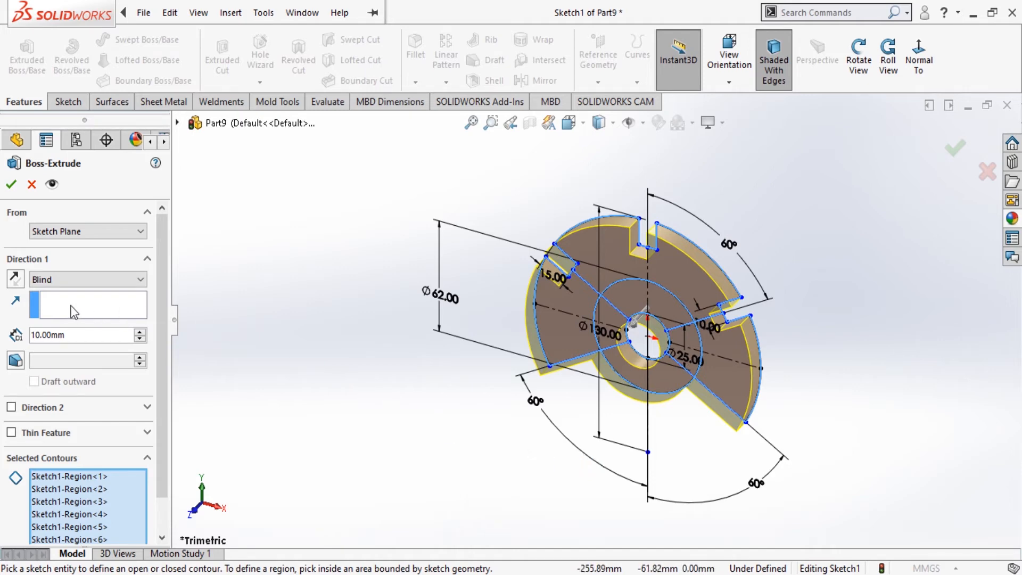
Set the notched plate's blind extrusion depth to 20 mm and finish the boss.
click(75, 335)
text(2)
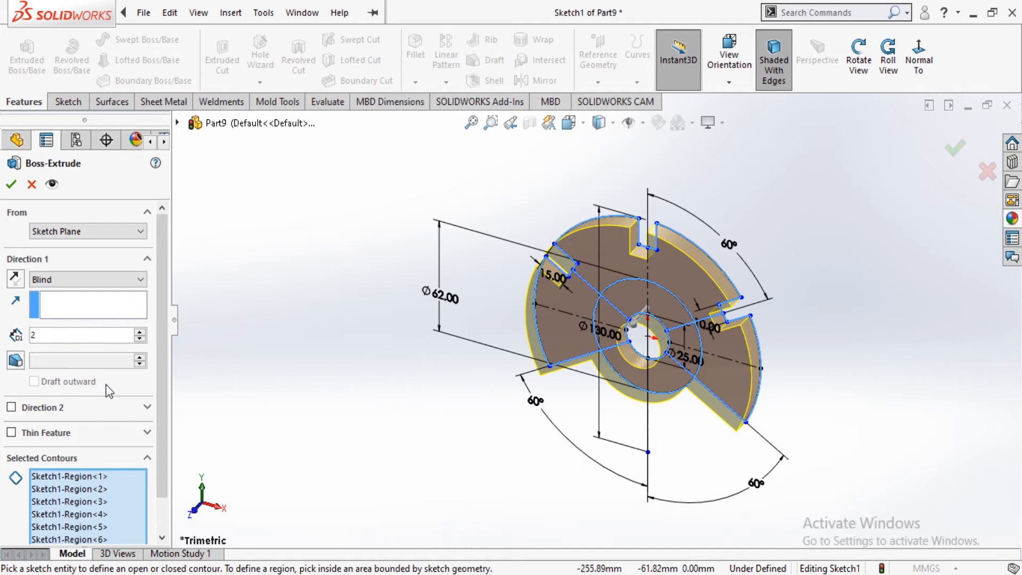
text(0)
key(Return)
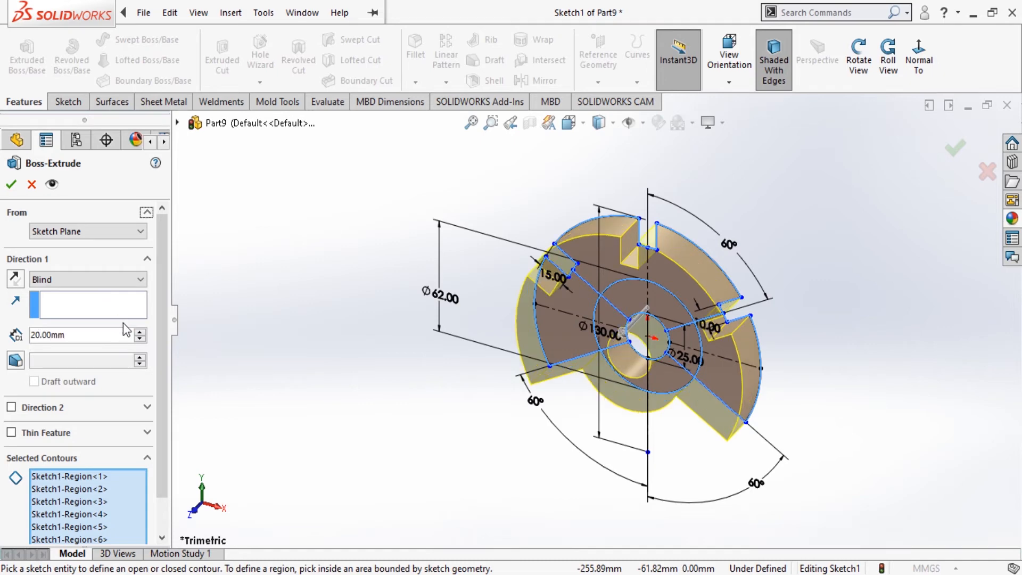
click(11, 183)
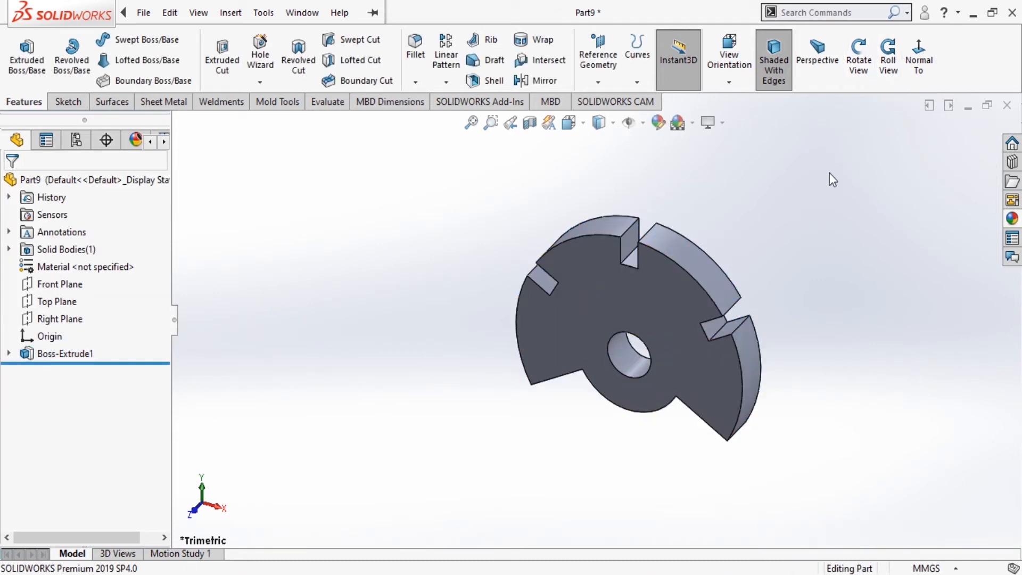
Start a sketch on the extruded plate's flat front face.
click(858, 60)
drag(807, 238, 842, 182)
key(Escape)
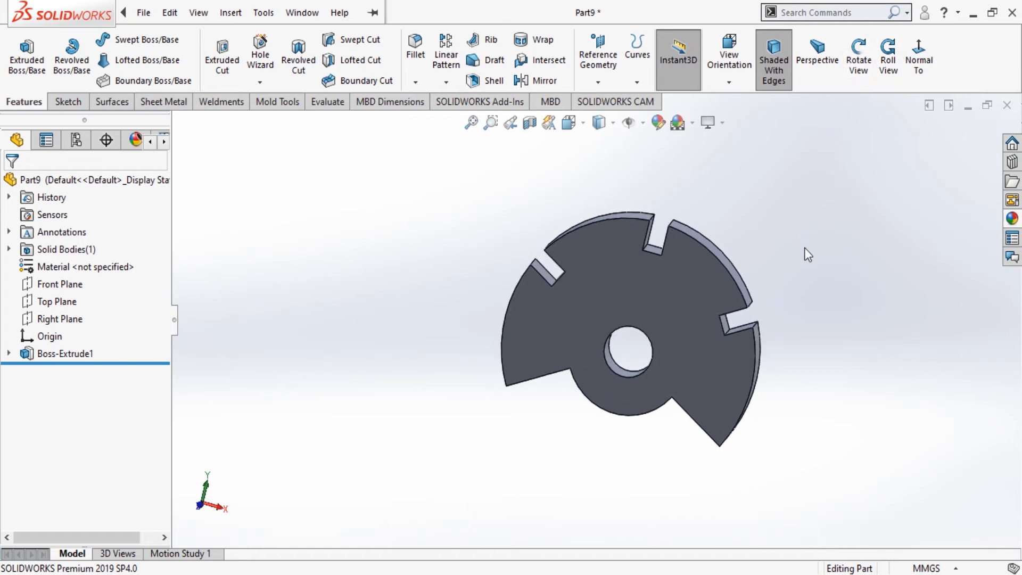
click(642, 403)
click(697, 356)
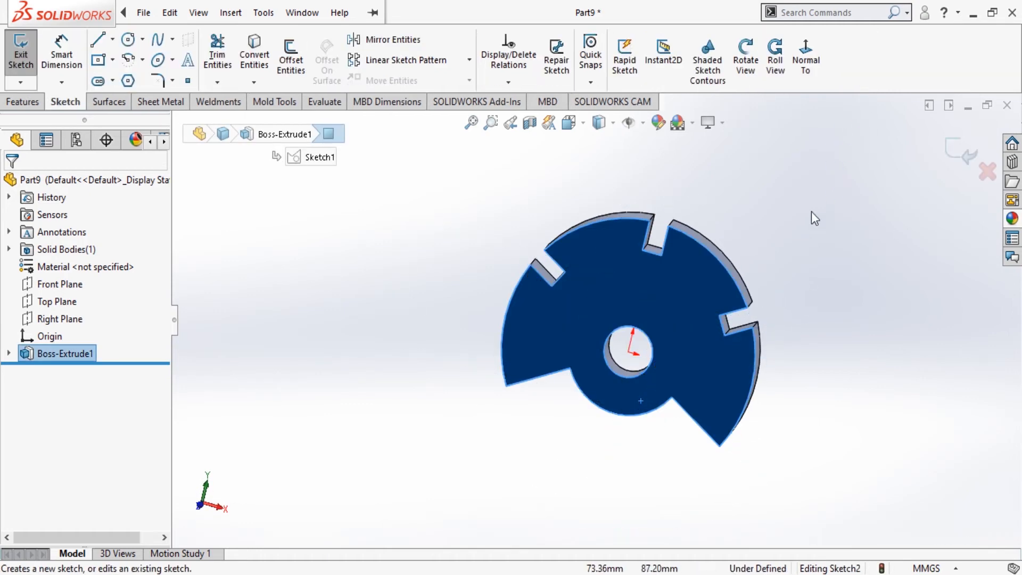
click(806, 53)
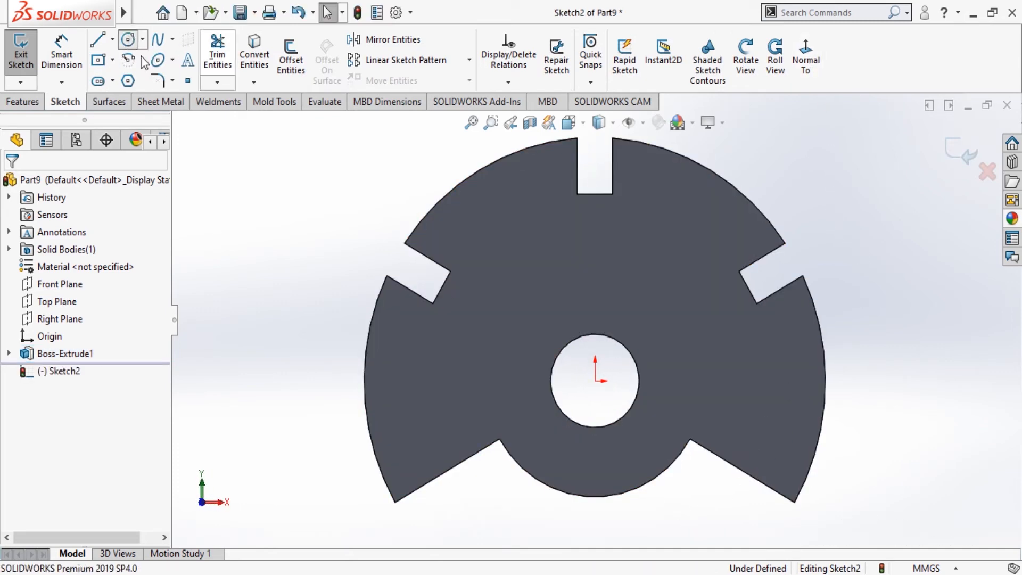
Sketch a circle centred on the origin through the inner corners of the lower cutout, and convert the central hole's edge.
click(129, 40)
click(596, 381)
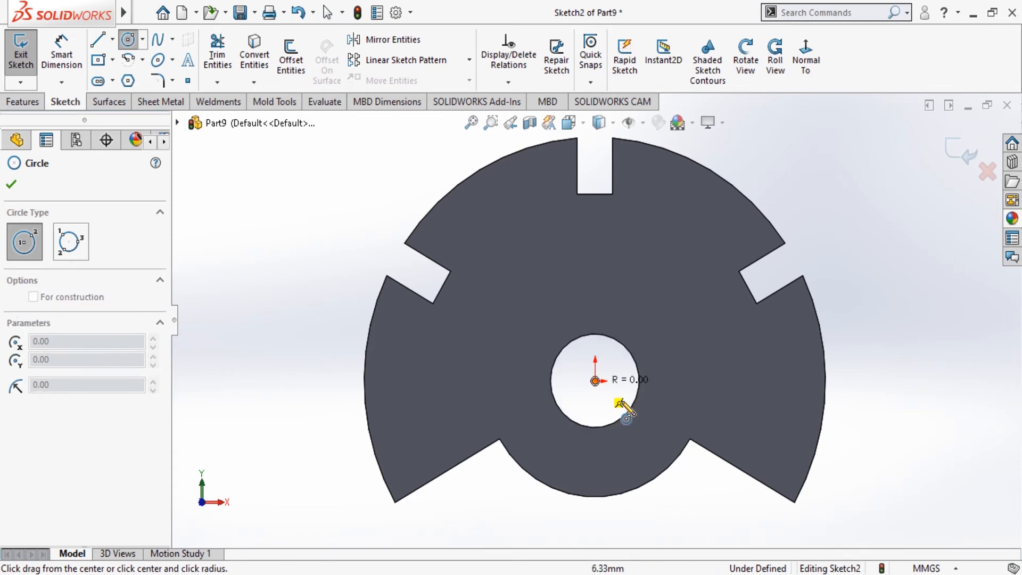
click(691, 437)
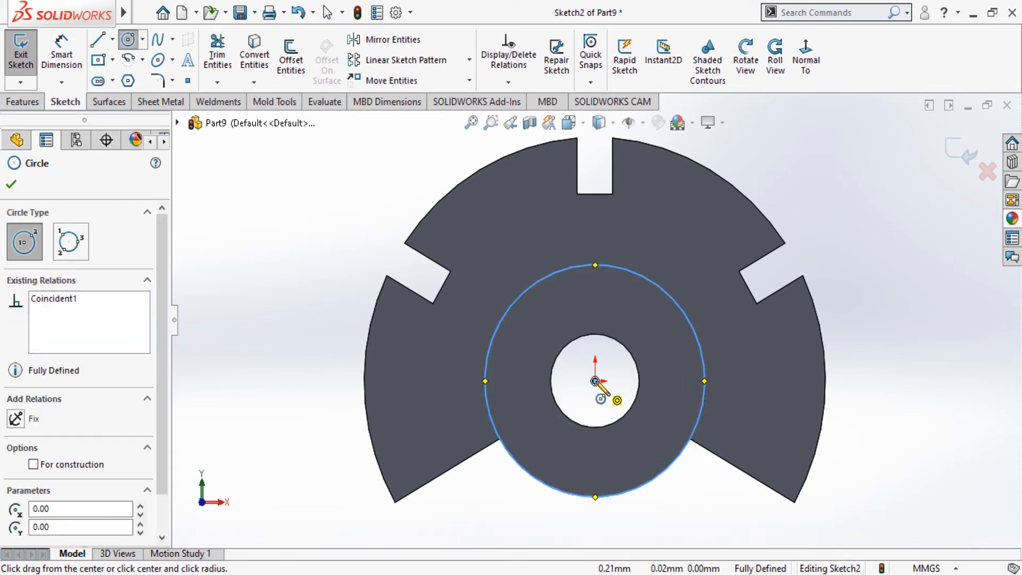
key(Escape)
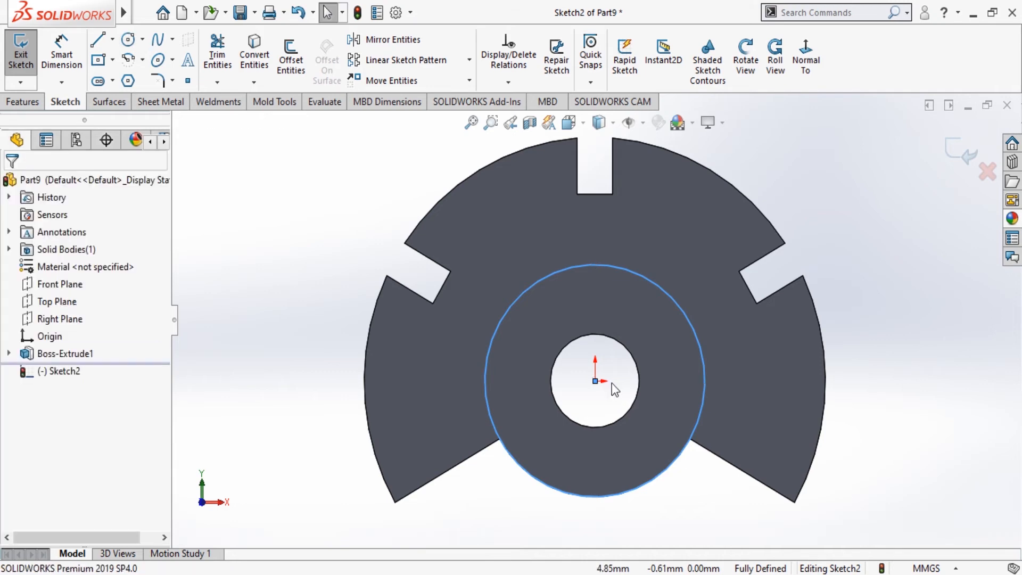
click(635, 404)
click(262, 48)
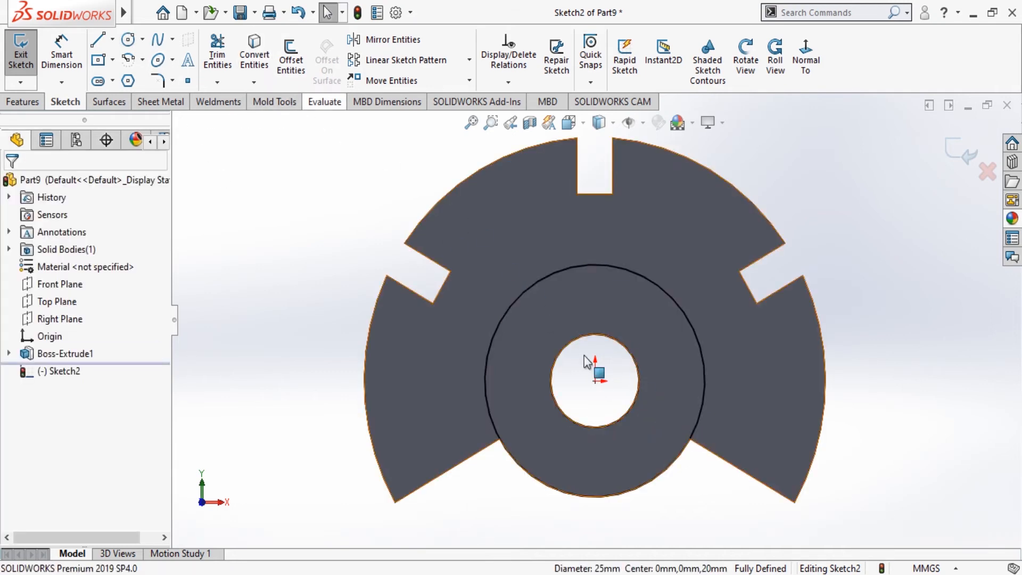
Start a blind extruded boss outward from the ring between the sketched circle and the central hole.
scroll(597, 395, up, 2)
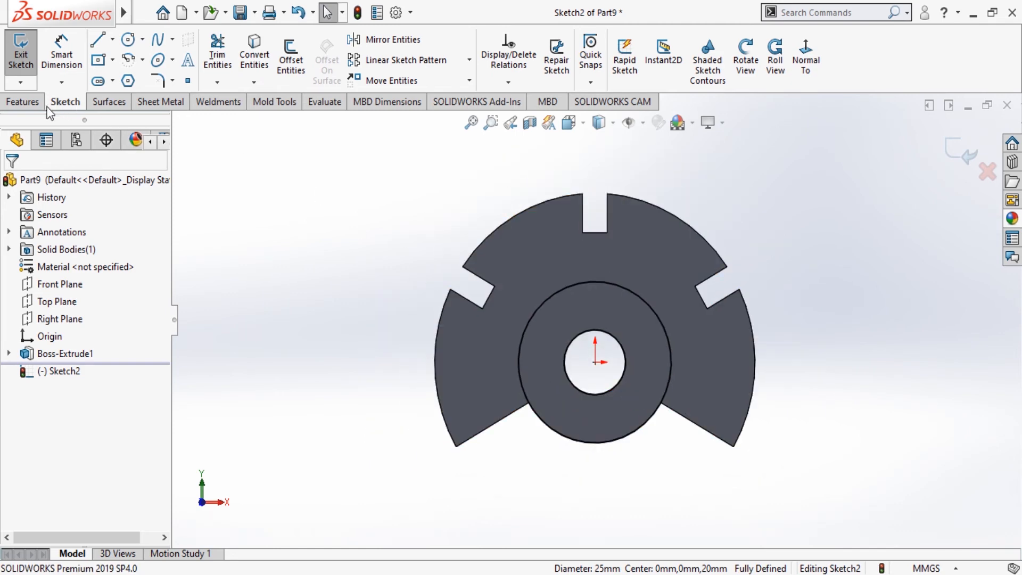
click(25, 102)
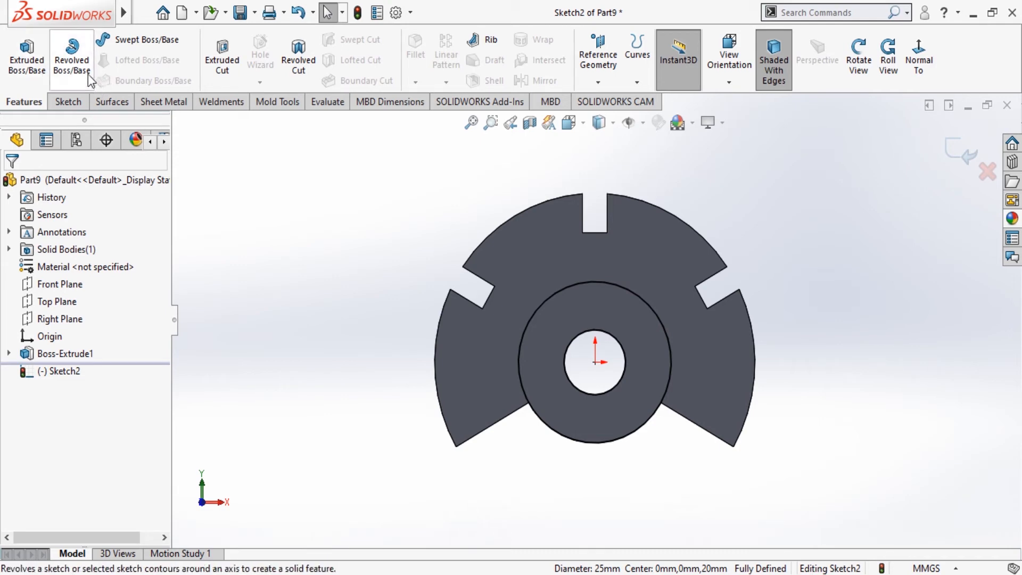
click(36, 69)
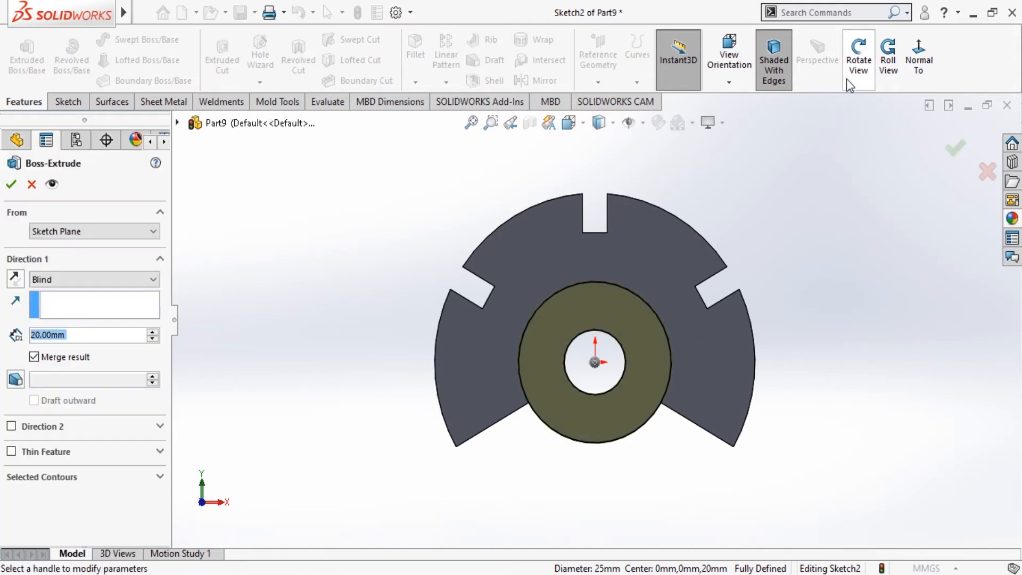
click(858, 60)
drag(842, 166, 767, 253)
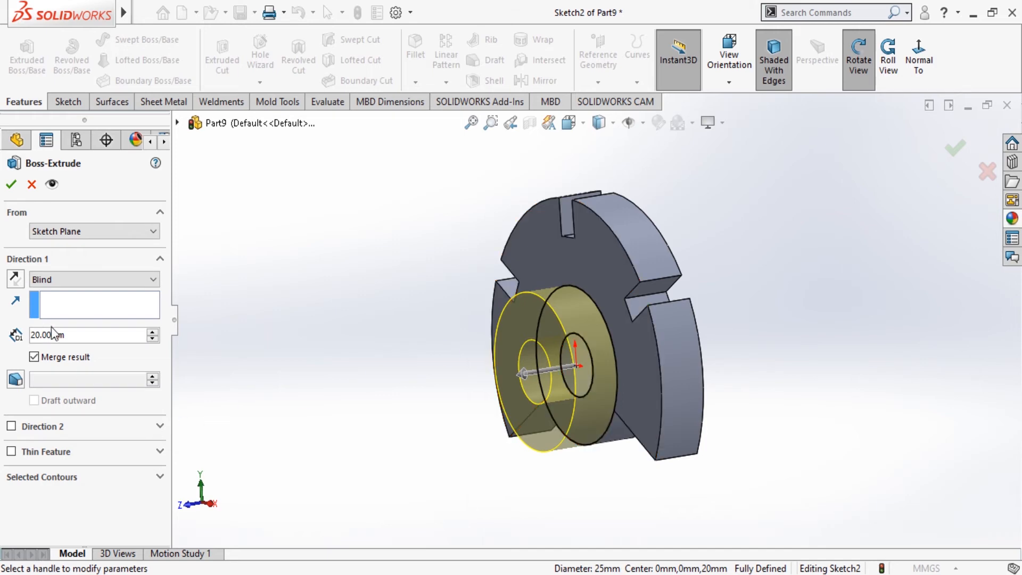
Set the hub's extrusion depth to 60 mm.
double_click(85, 335)
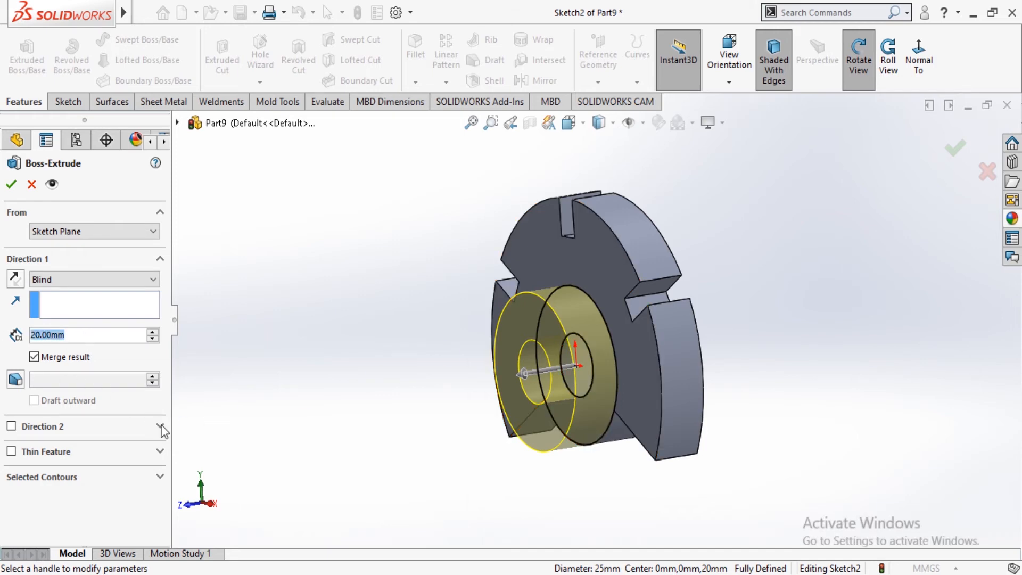
text(60)
key(Return)
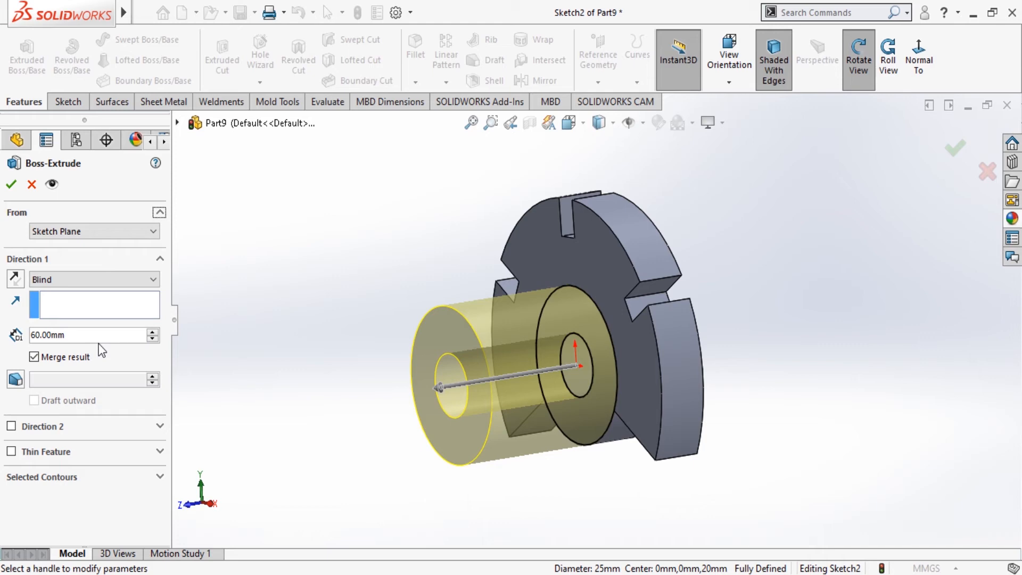
Set the hub's extrusion depth to 63 mm and finish the merged boss.
drag(100, 336, 16, 345)
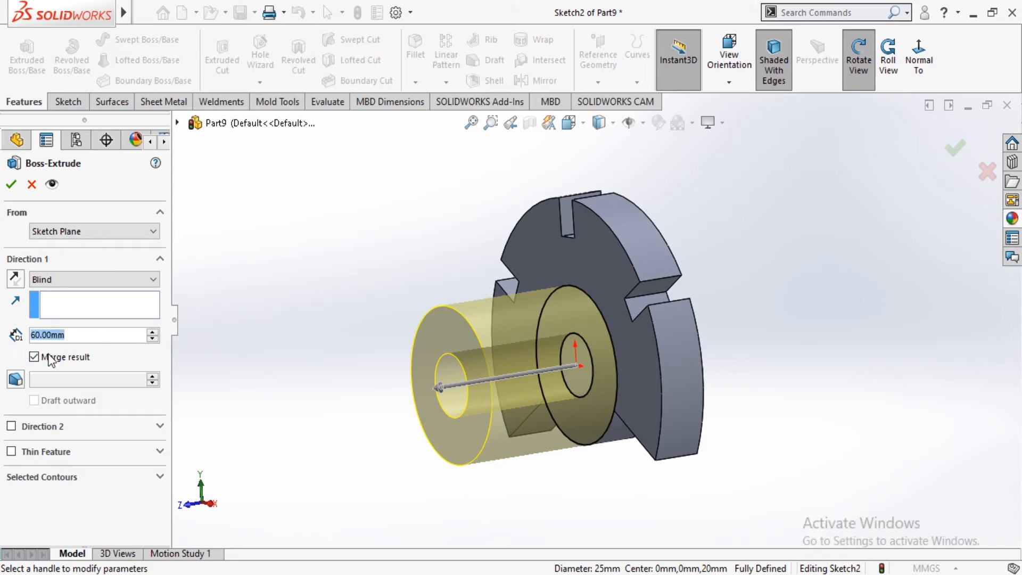
text(63)
key(Return)
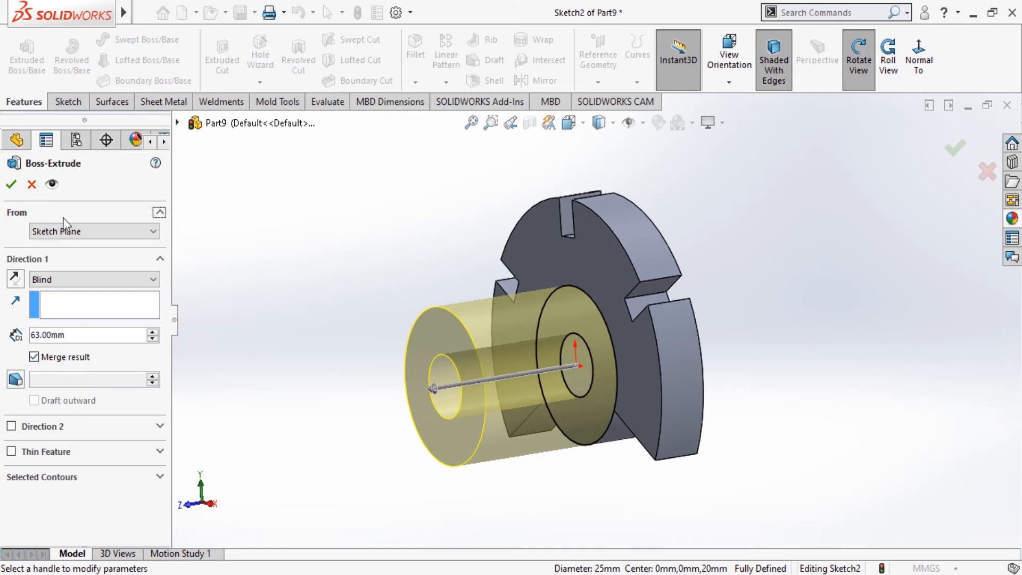
click(10, 184)
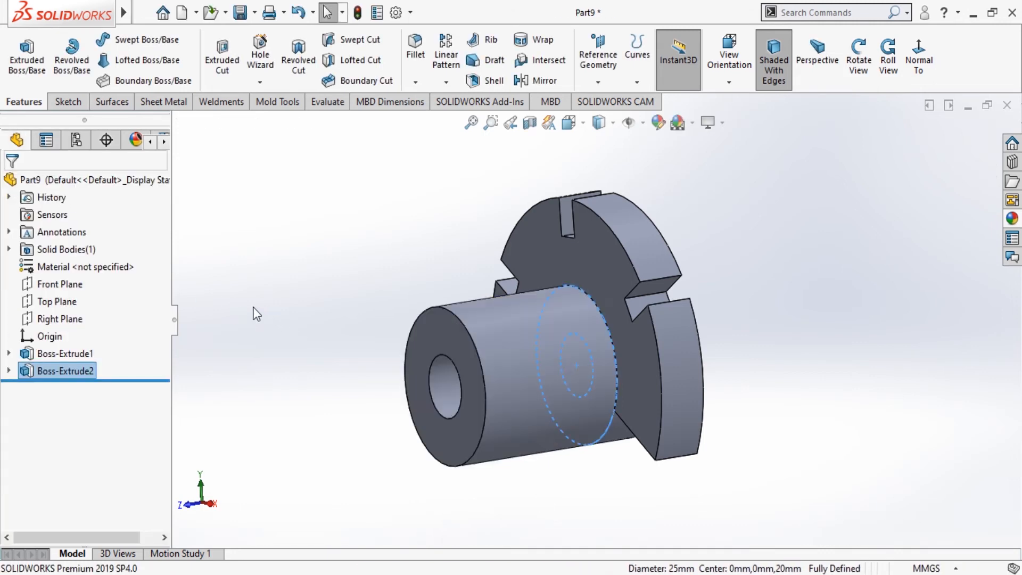
click(394, 400)
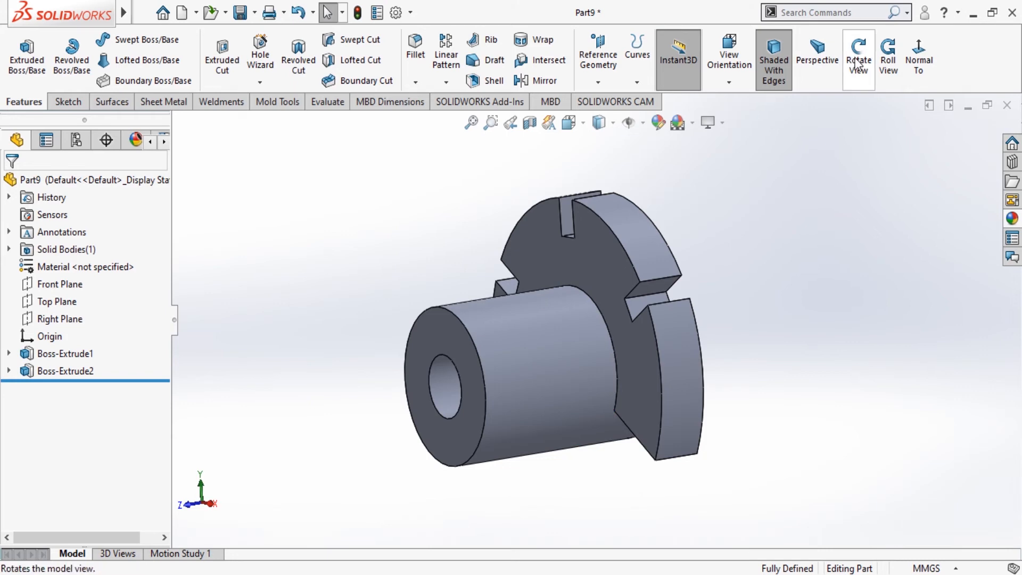
Start a sketch on the Top Plane and draw a vertical centerline about 93 mm long from the origin past the hub's free end.
click(59, 302)
click(70, 282)
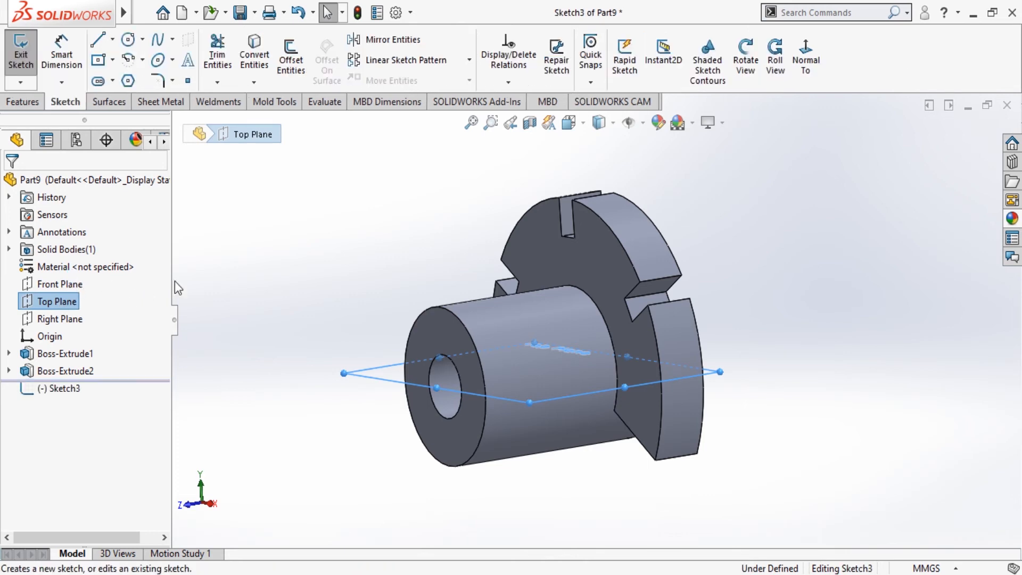
click(812, 68)
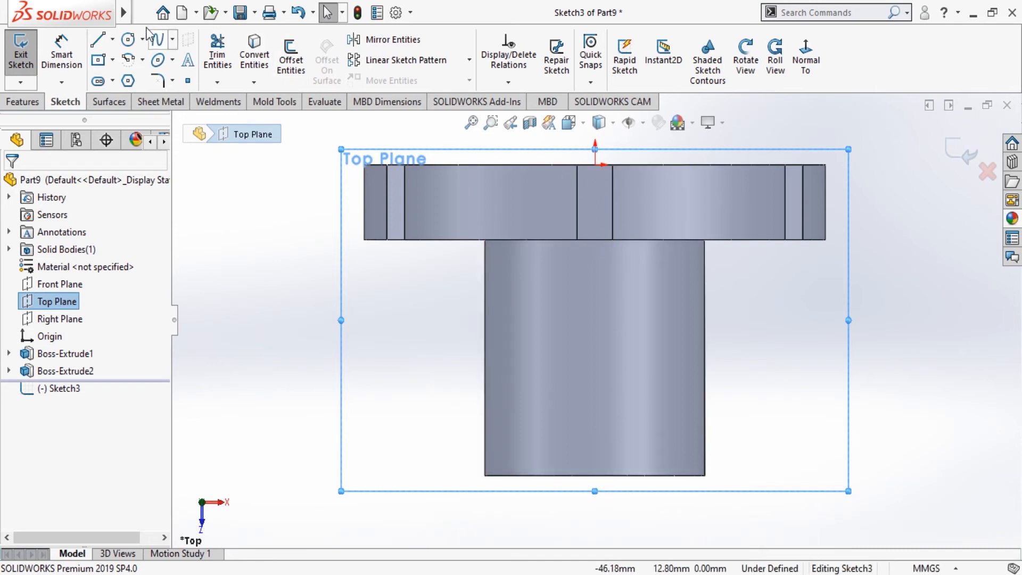
click(97, 39)
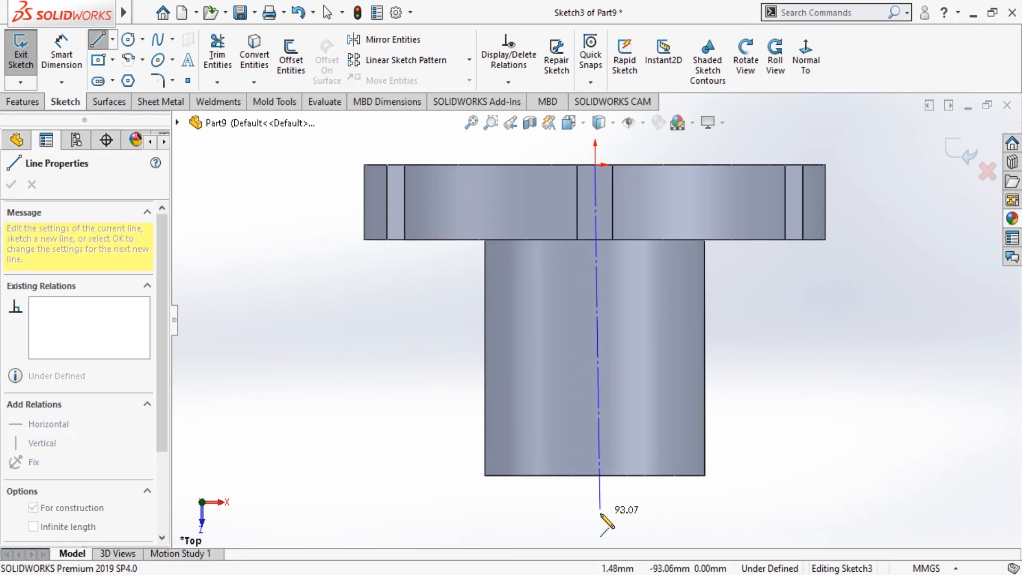
click(596, 515)
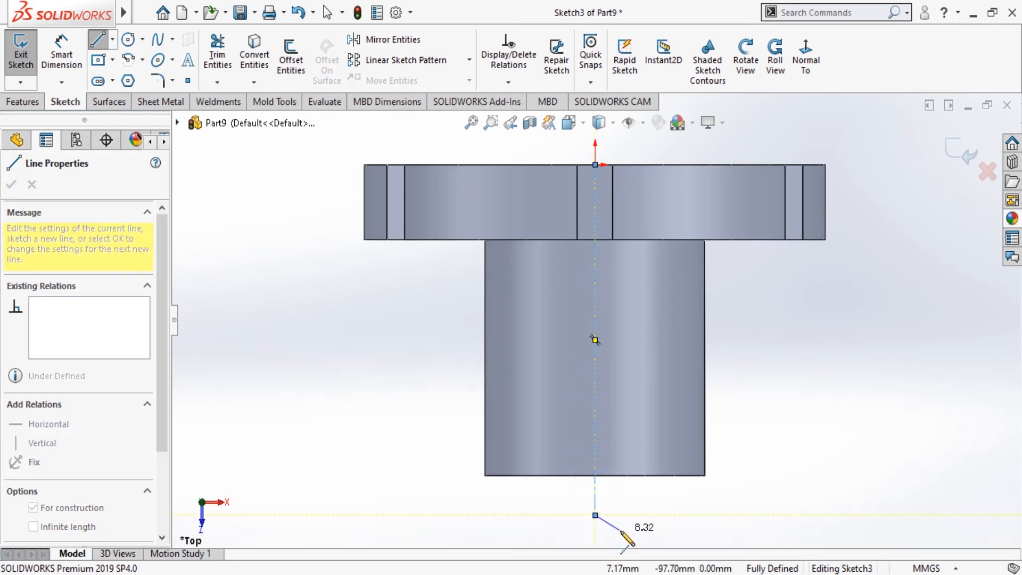
key(Escape)
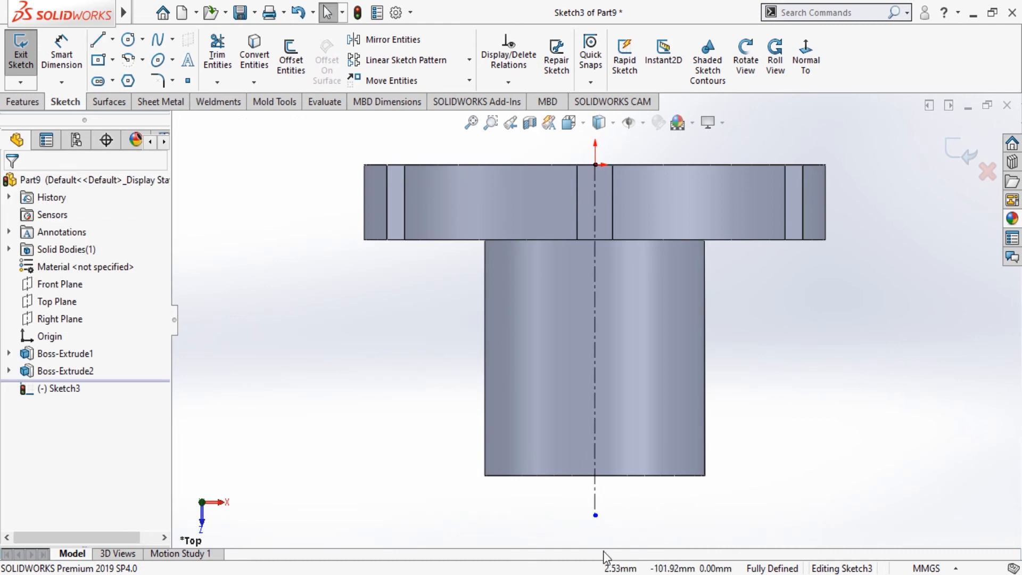
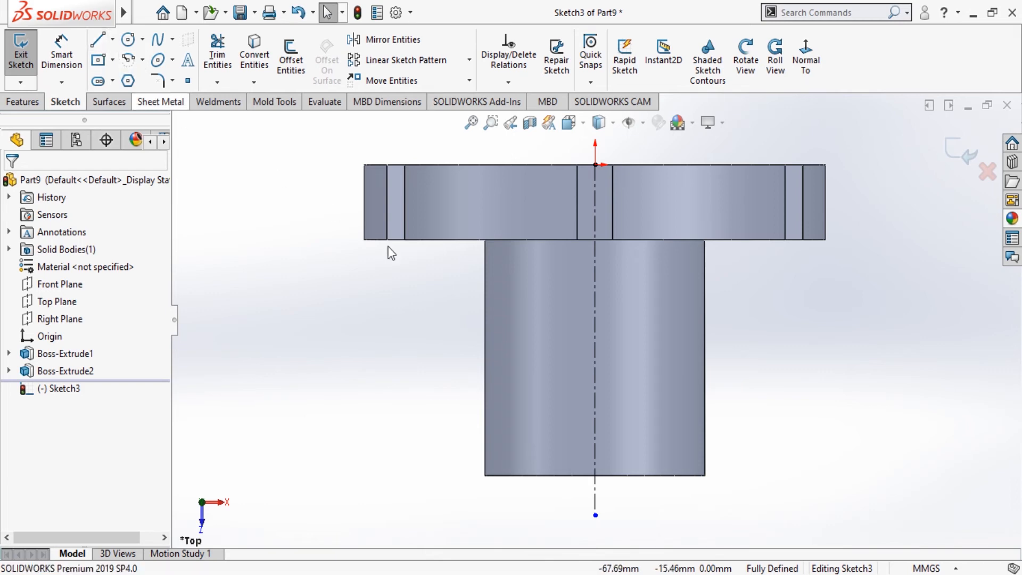
Convert the hub's left silhouette edge into a line of the Top Plane sketch.
click(485, 430)
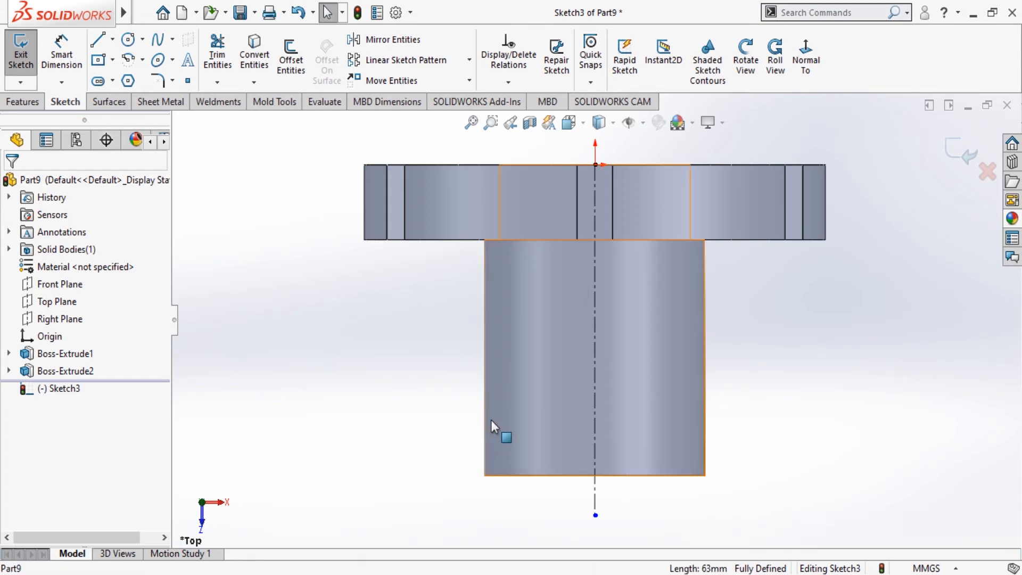
click(484, 387)
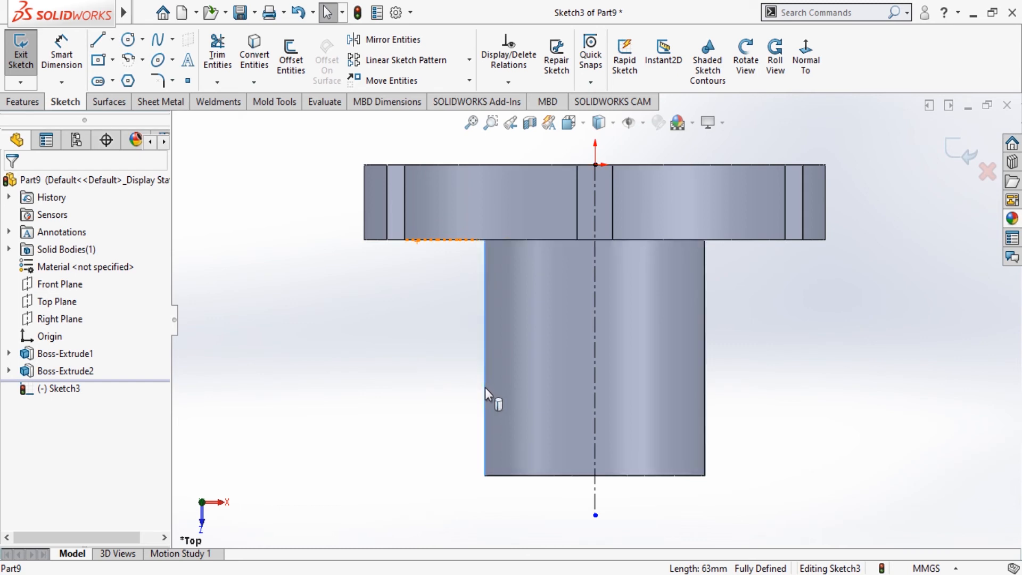
click(486, 394)
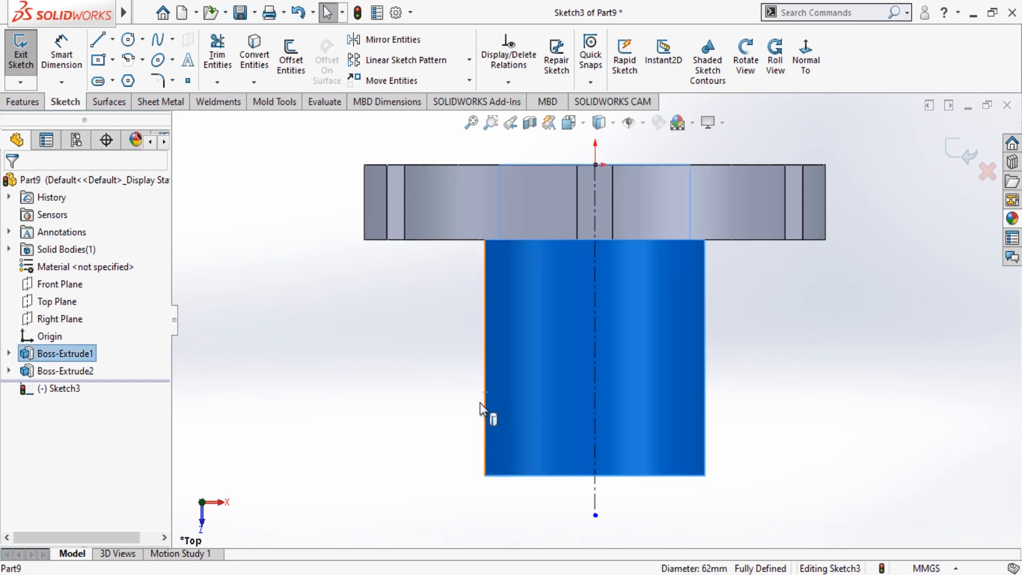
click(455, 461)
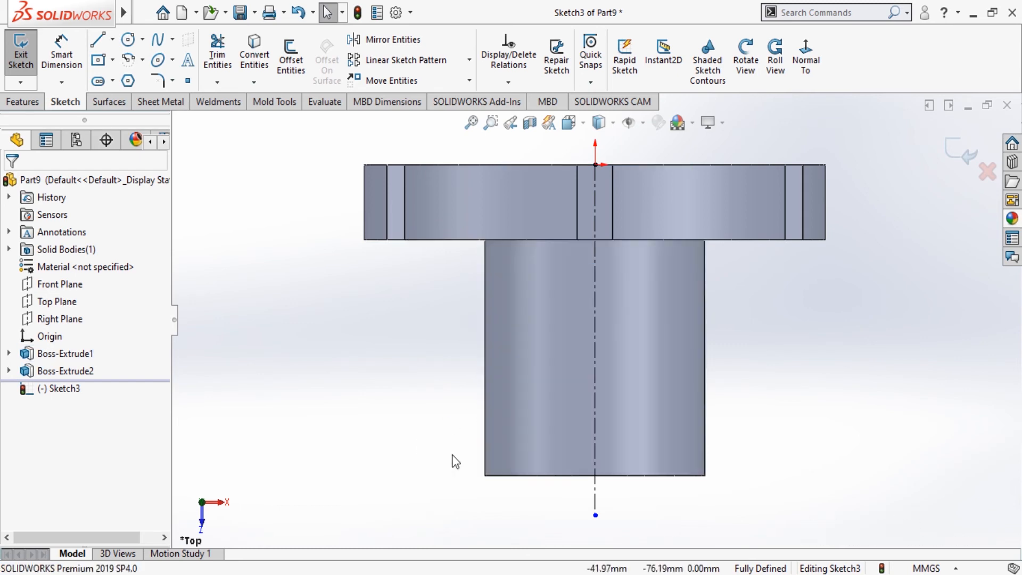
click(493, 466)
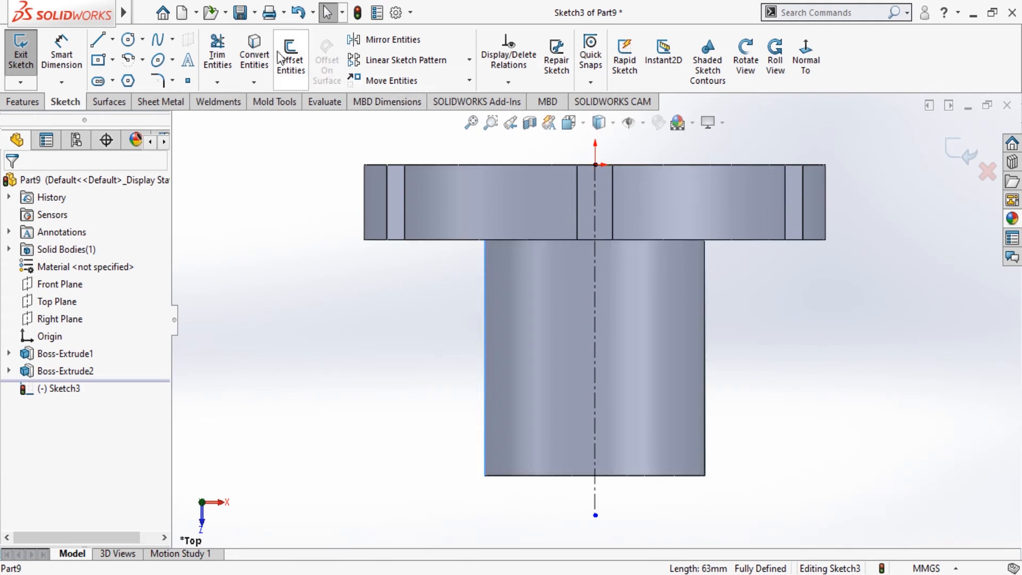
click(254, 53)
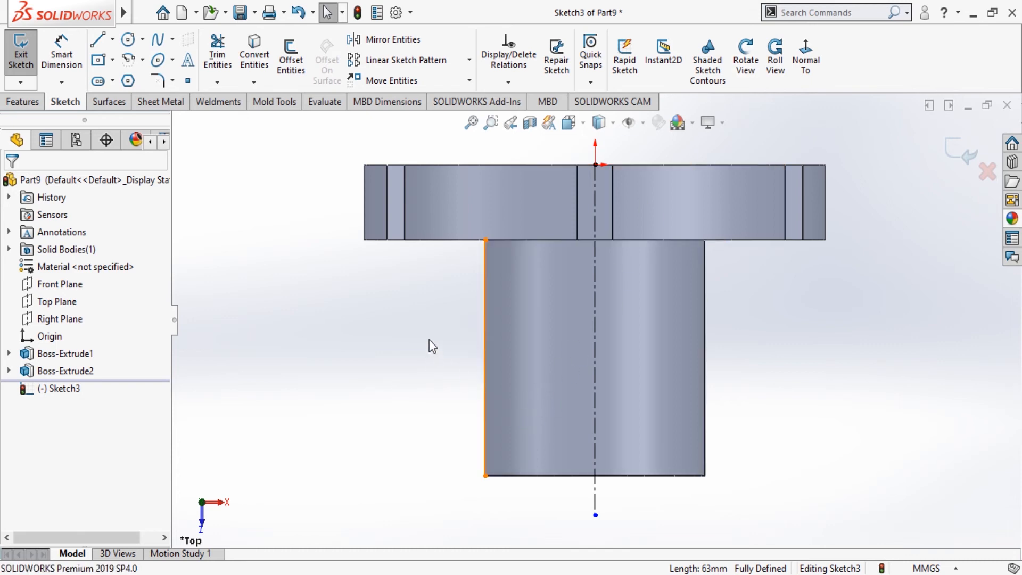
Sketch a triangle across the hub's lower-left corner with a sloped line about 26 mm long, a horizontal line and a vertical closing line about 8 mm long.
click(101, 42)
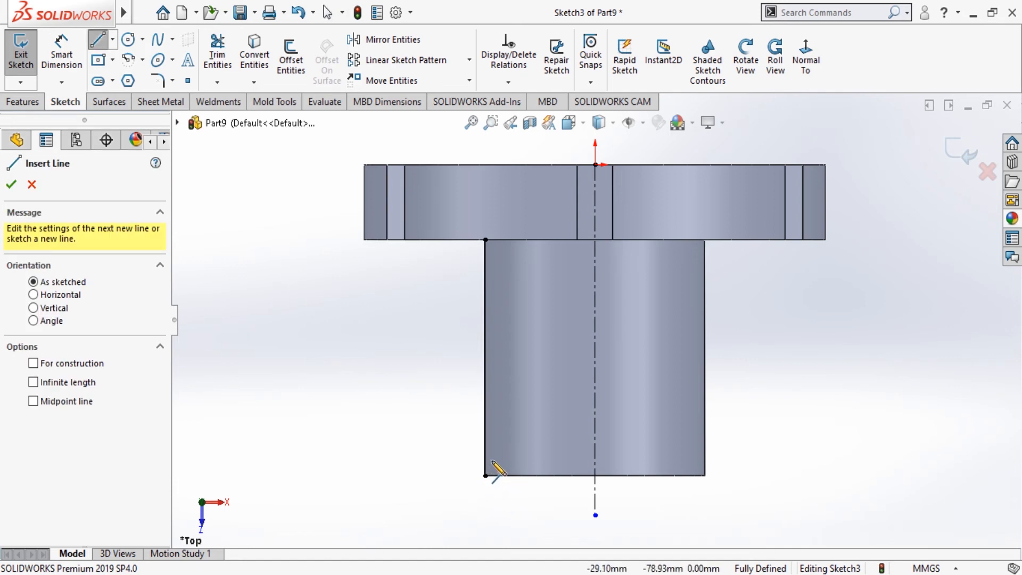
click(485, 427)
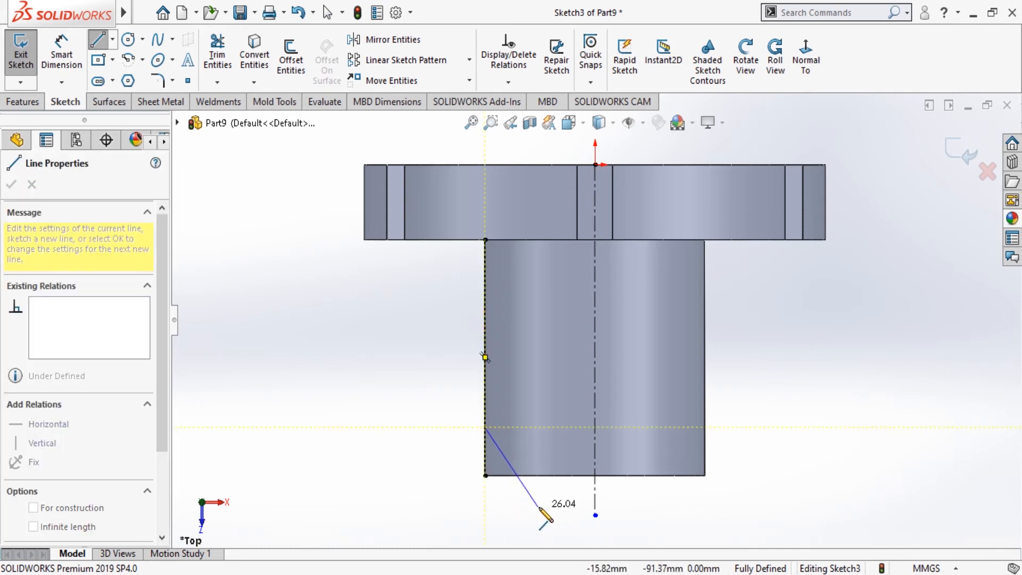
click(541, 507)
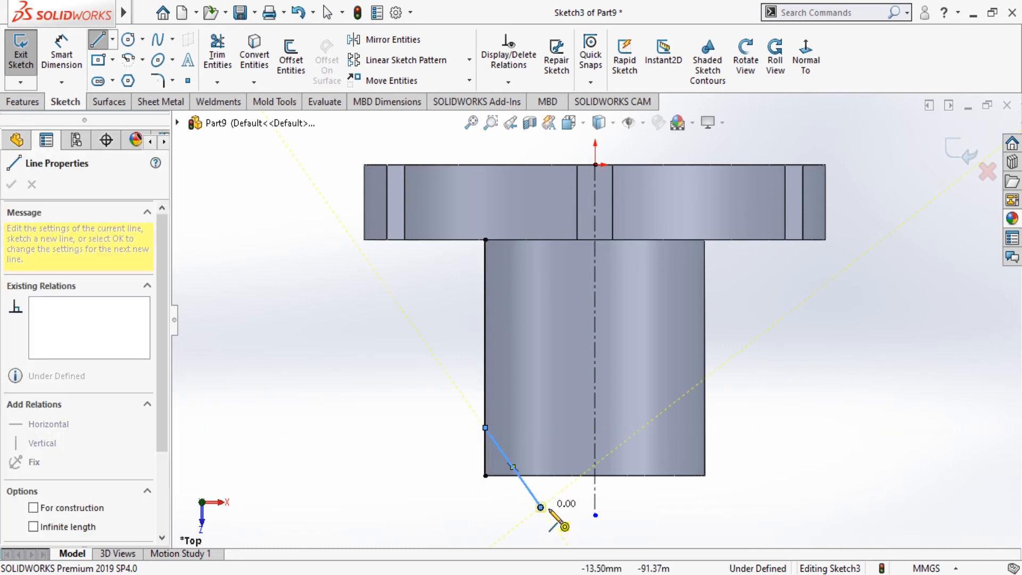
click(485, 506)
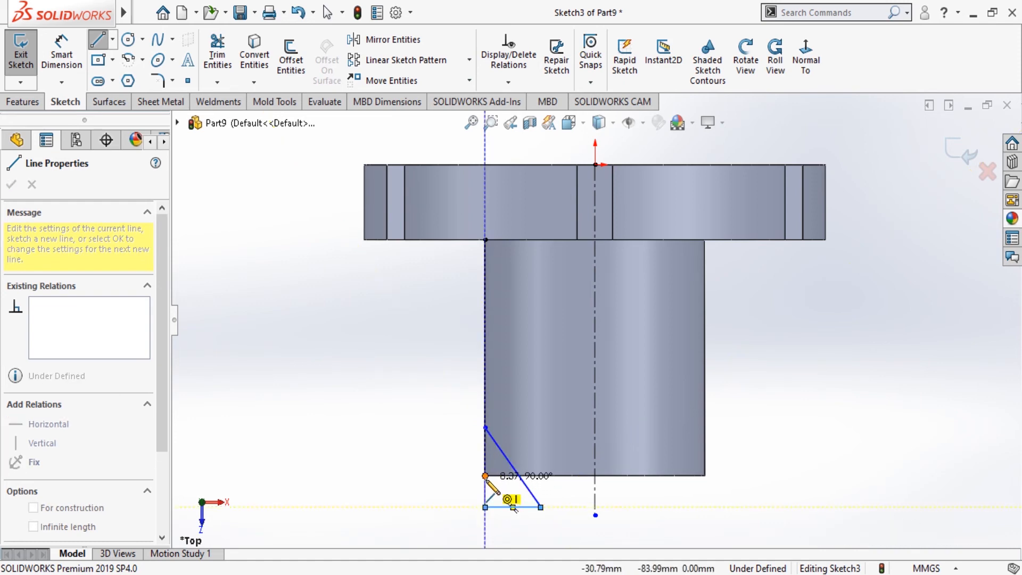
click(484, 475)
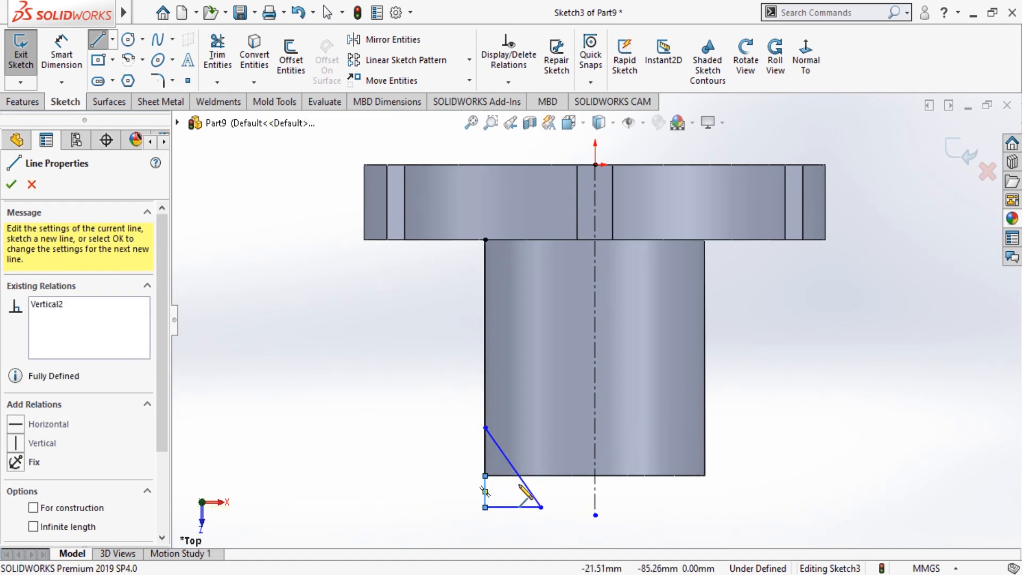
scroll(506, 497, down, 3)
scroll(528, 480, up, 1)
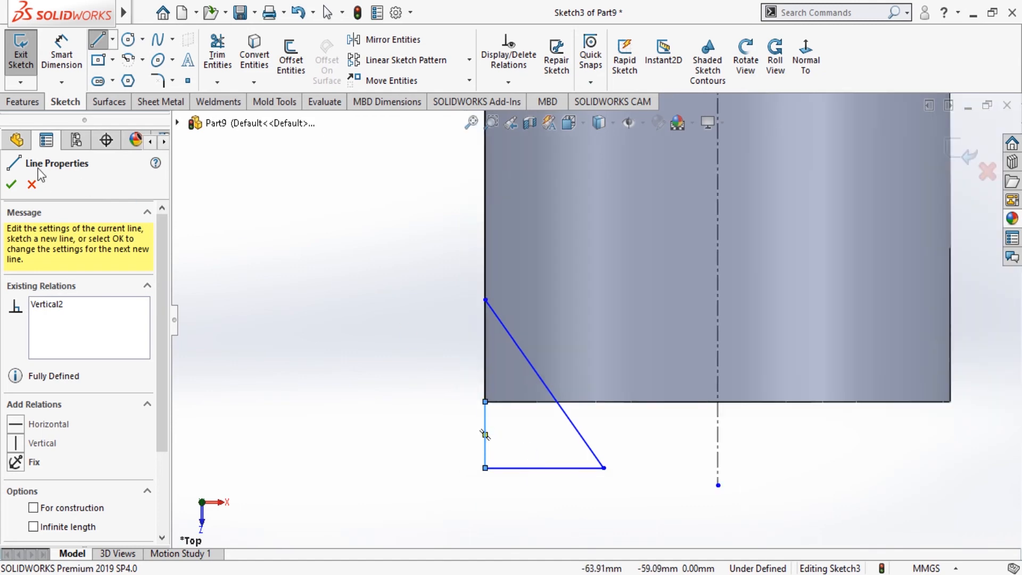
click(11, 185)
Dimension the angle between the triangle's sloped line and the hub's vertical edge line as 30°.
click(63, 61)
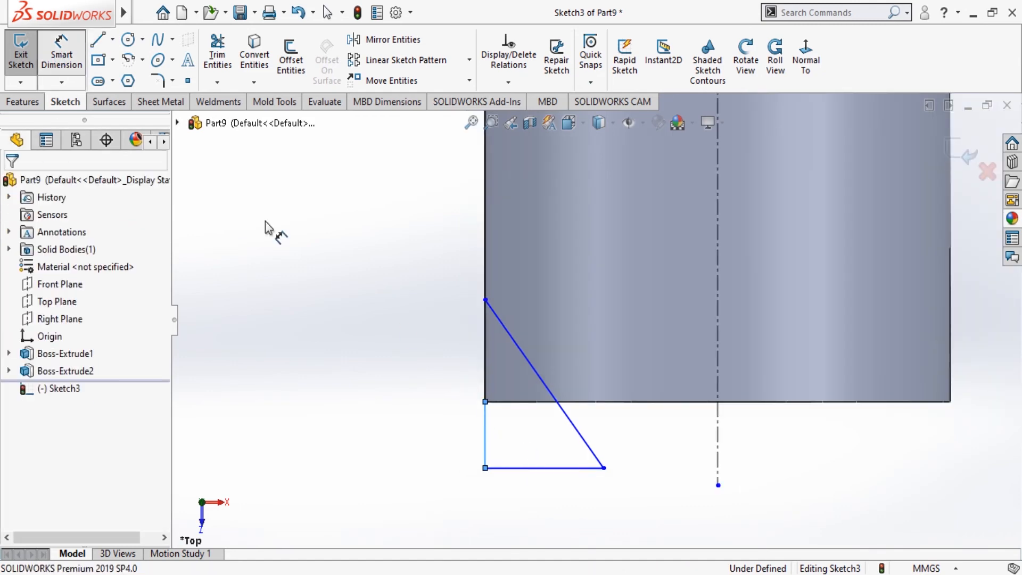
click(519, 351)
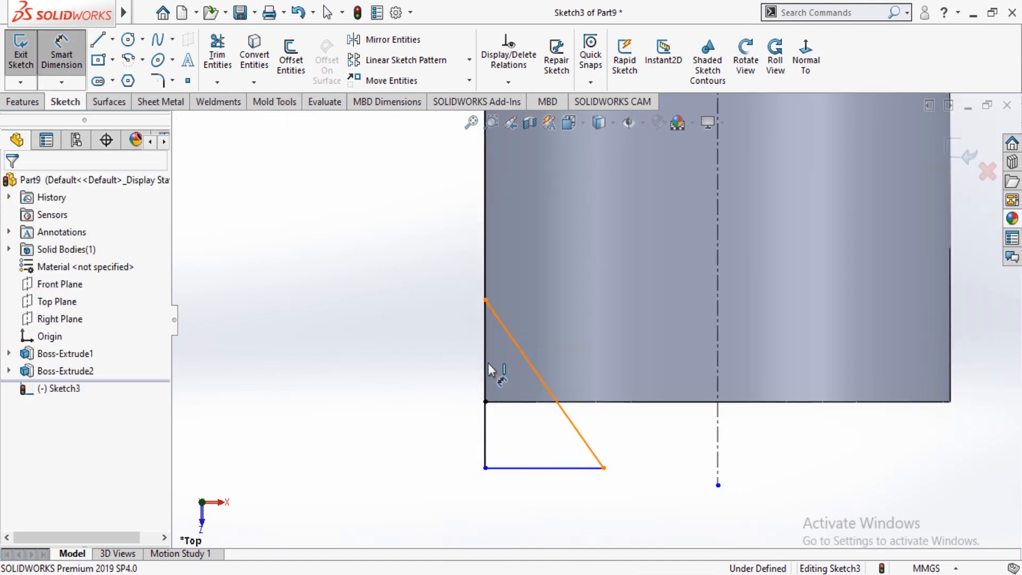
click(486, 366)
click(524, 439)
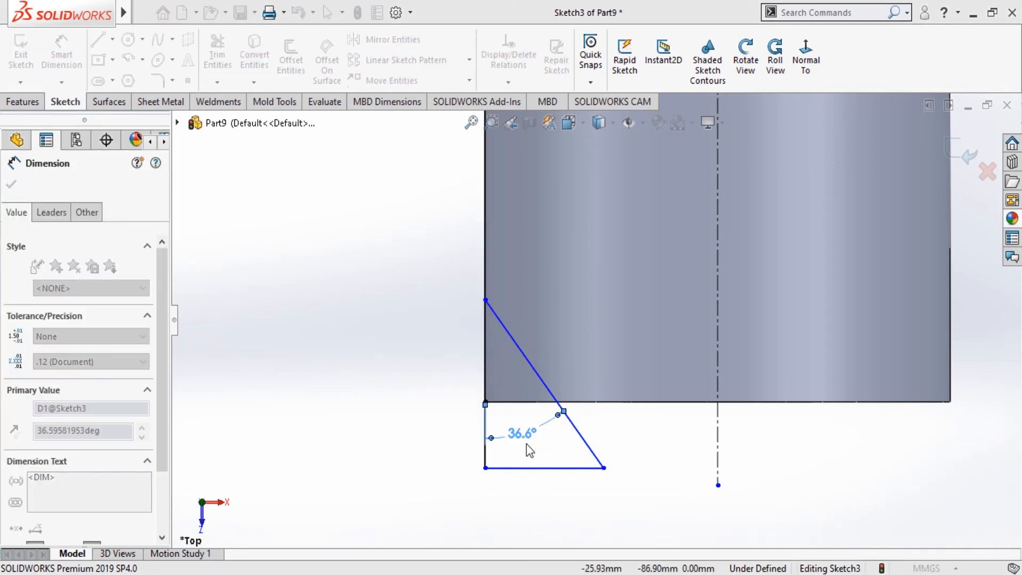
text(30)
key(Return)
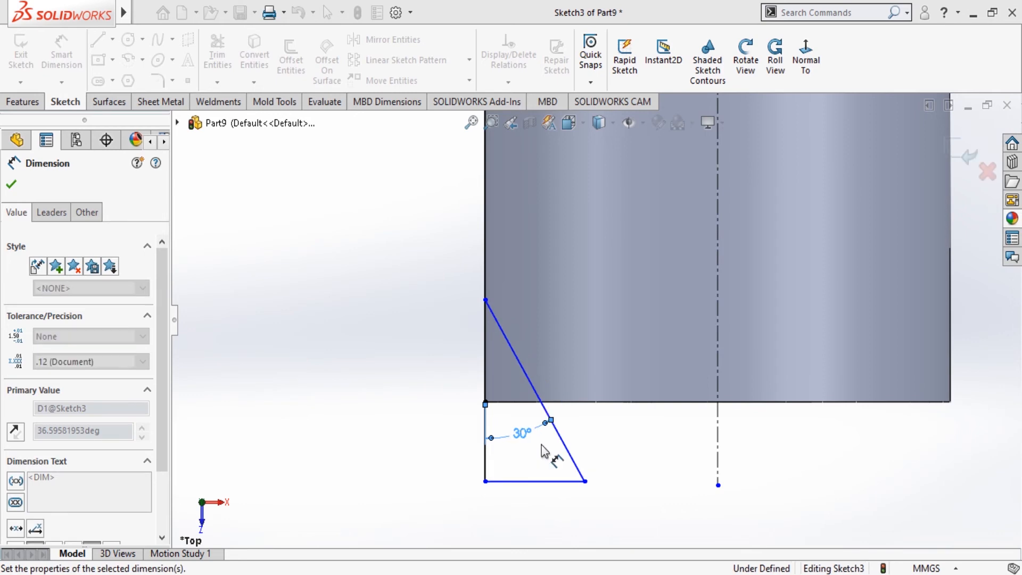
click(12, 185)
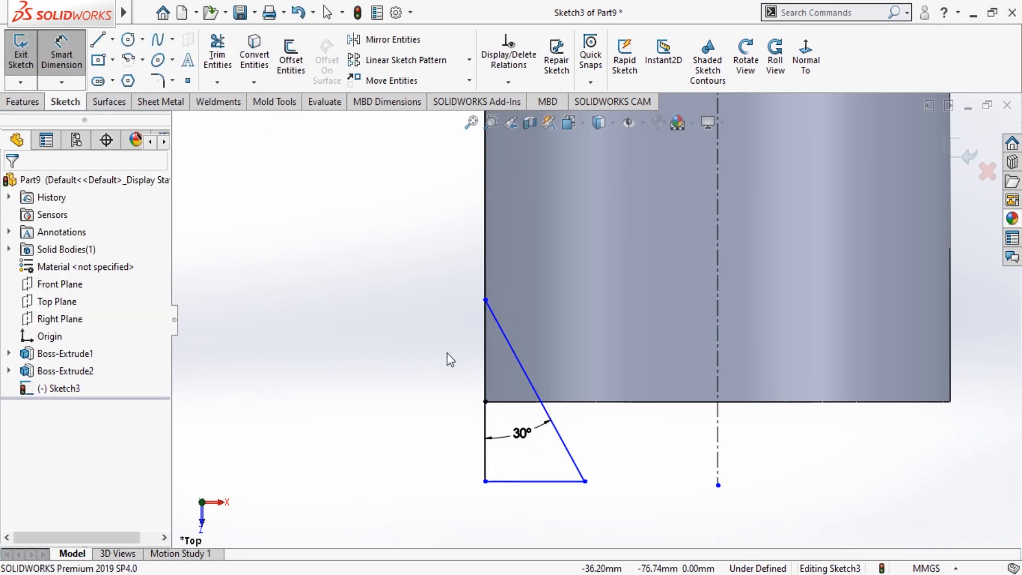
click(60, 72)
click(59, 75)
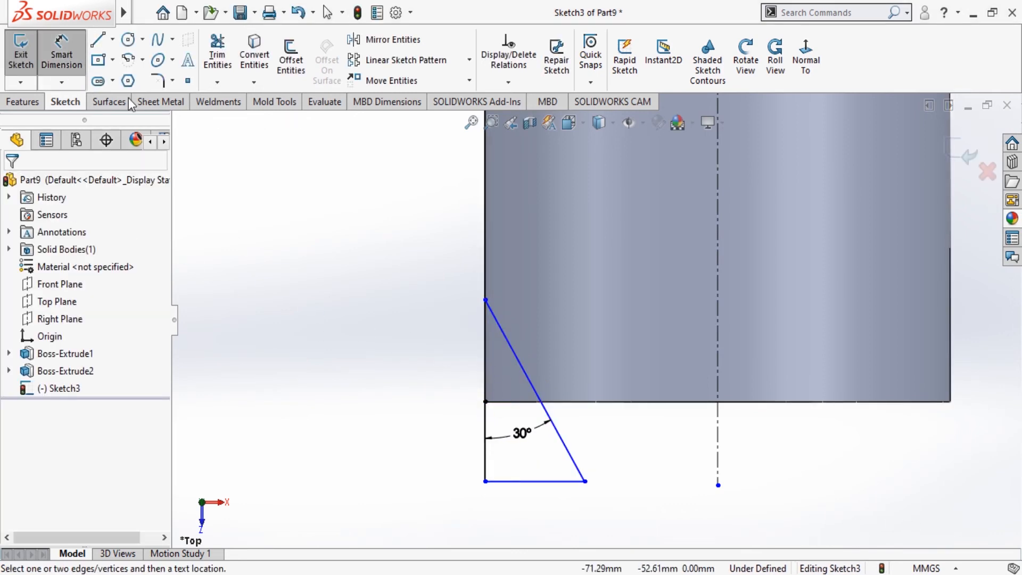
click(485, 329)
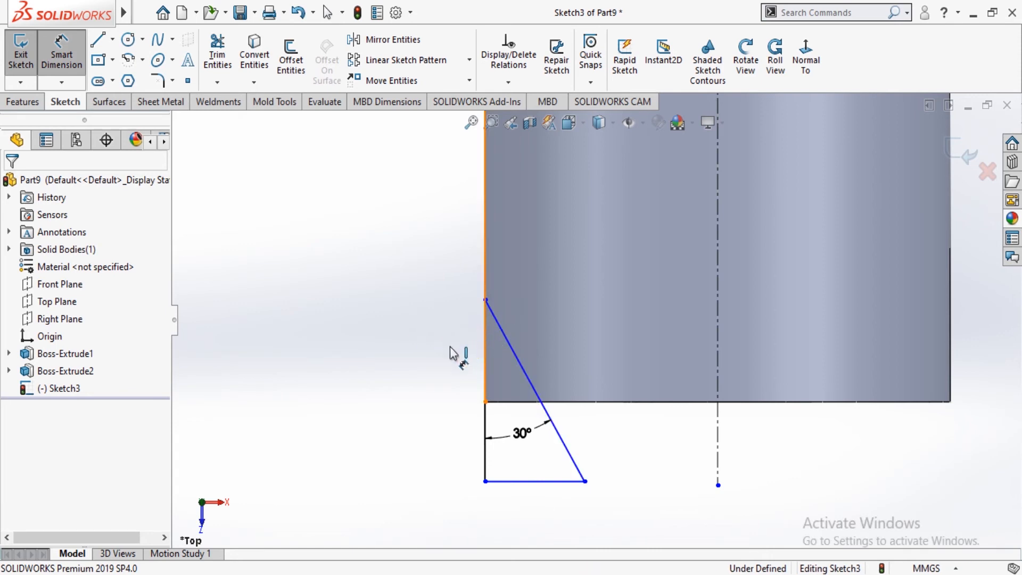
key(Escape)
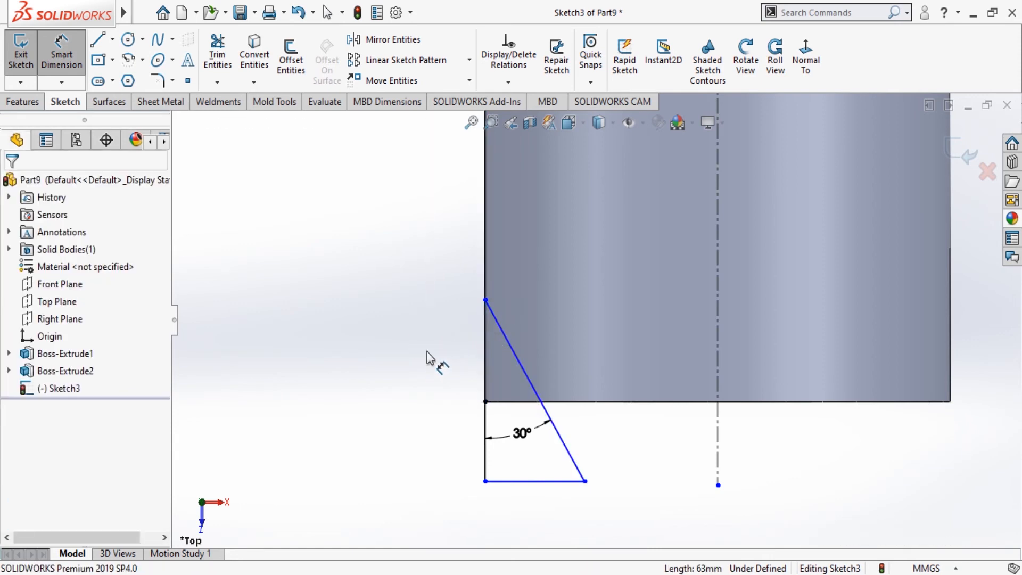
Trim the converted hub edge line above the sloped line's upper end and dimension the remaining segment as 12 mm.
click(217, 53)
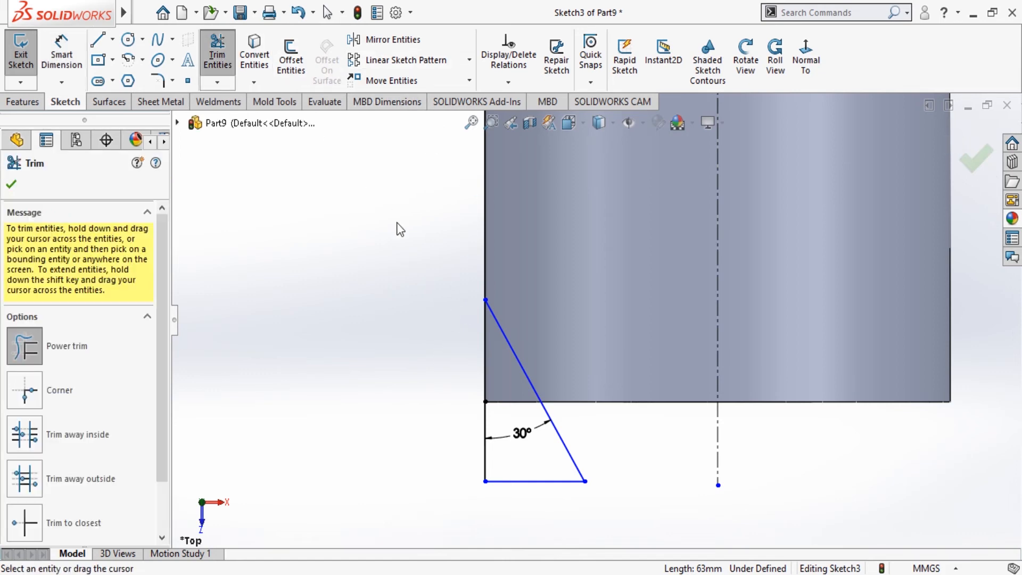
click(11, 185)
click(62, 53)
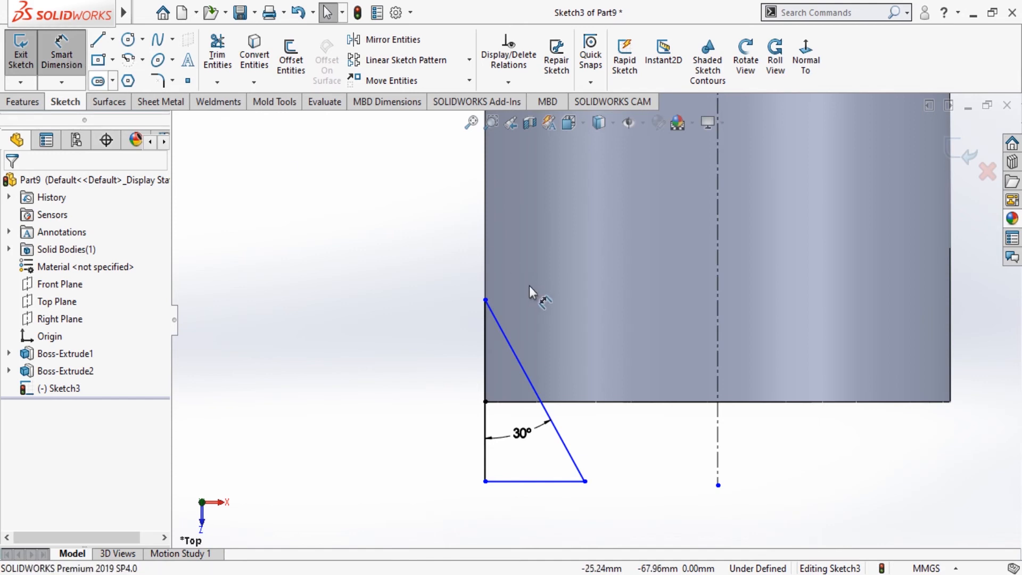
click(486, 354)
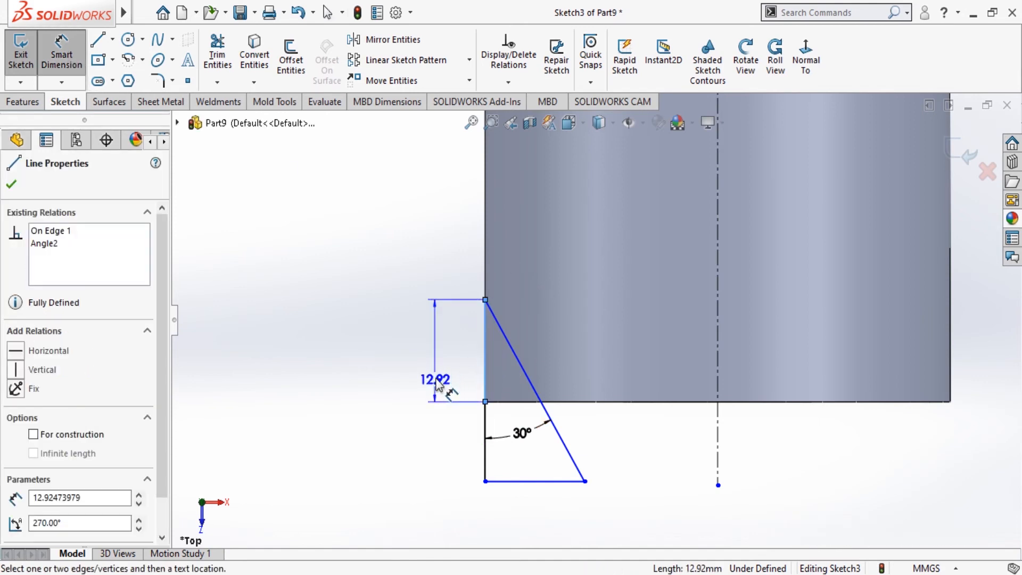
click(441, 372)
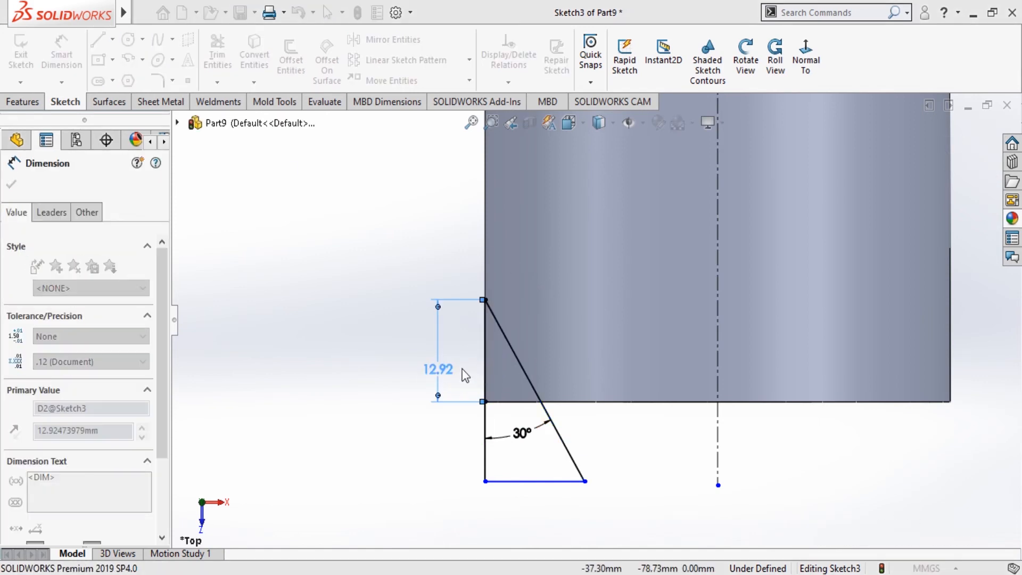
text(12)
key(Return)
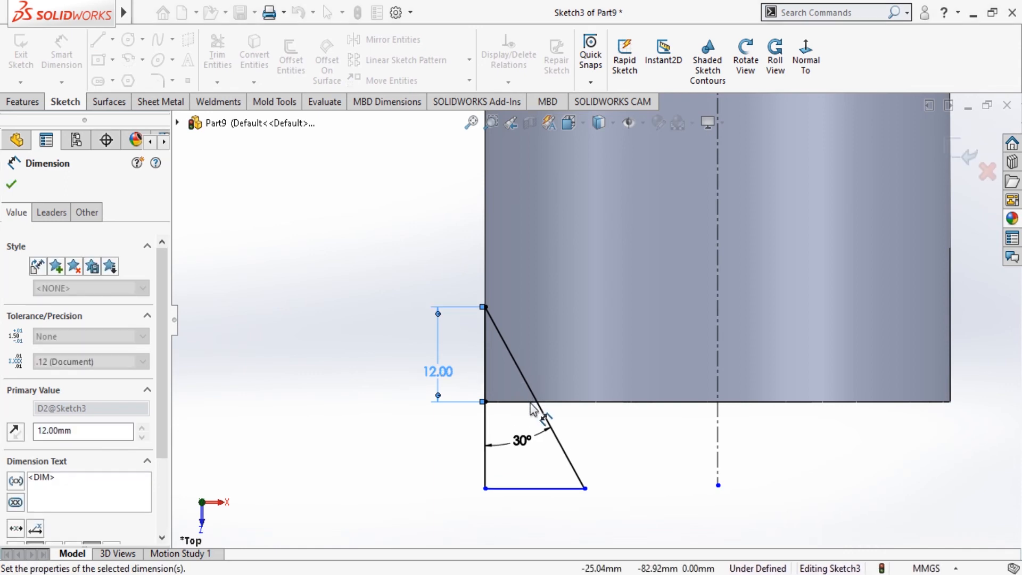
click(11, 186)
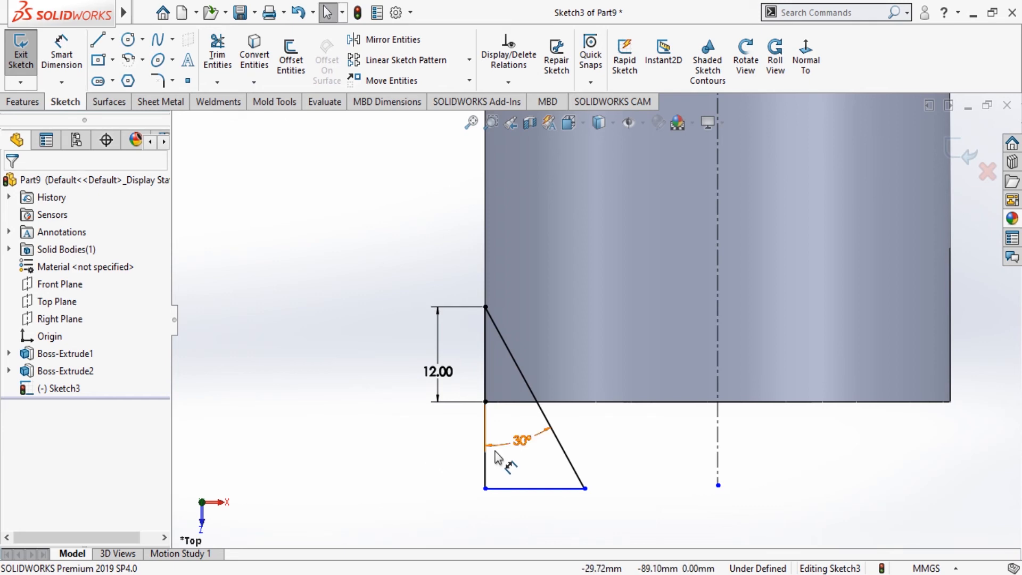
Revolve the triangular profile 360° around the vertical centerline as a boss with merged result.
click(24, 102)
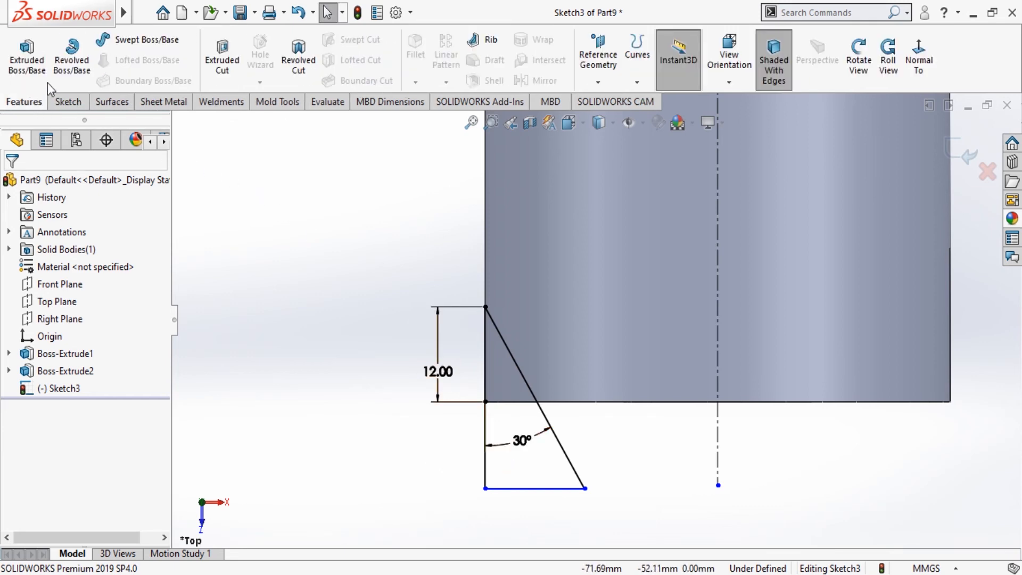
click(80, 67)
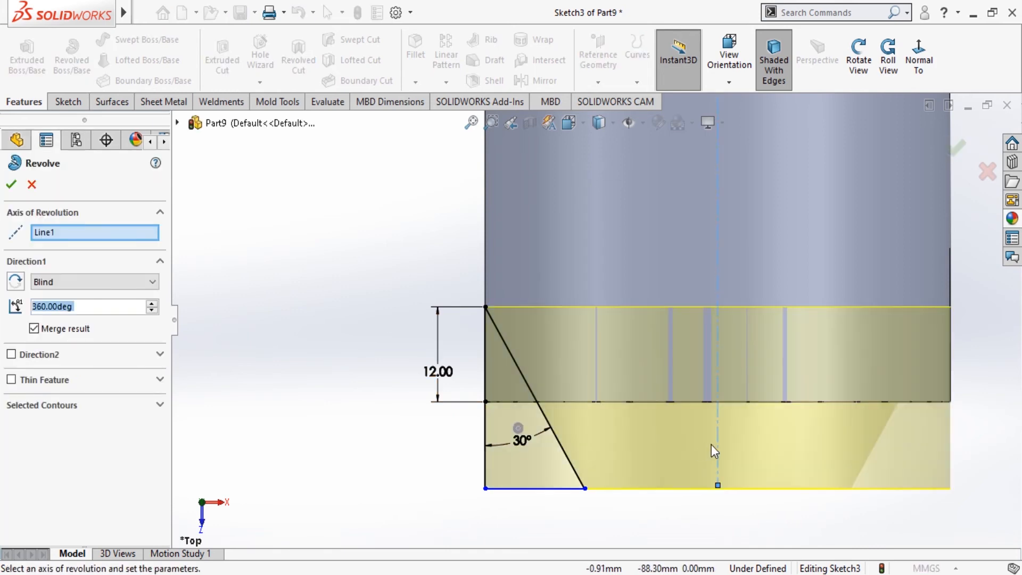
click(8, 185)
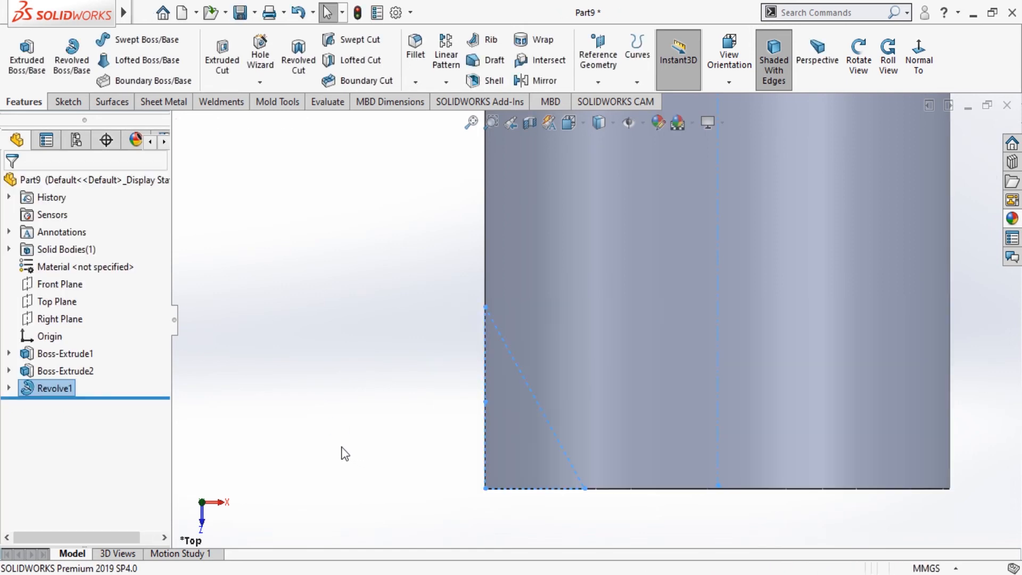
Check the revolved boss at the hub's free end and undo it.
click(850, 62)
drag(764, 403, 786, 187)
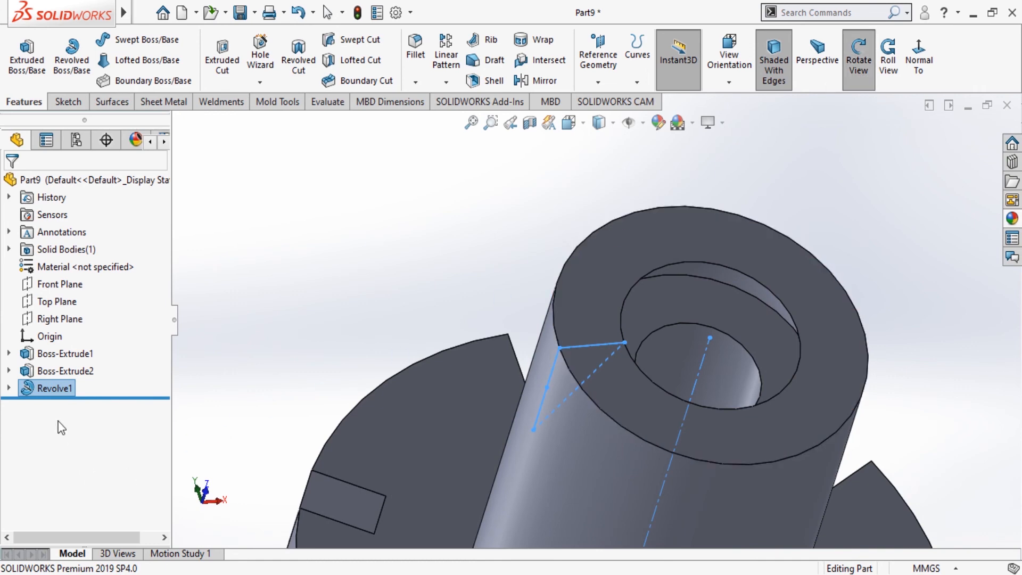
click(46, 388)
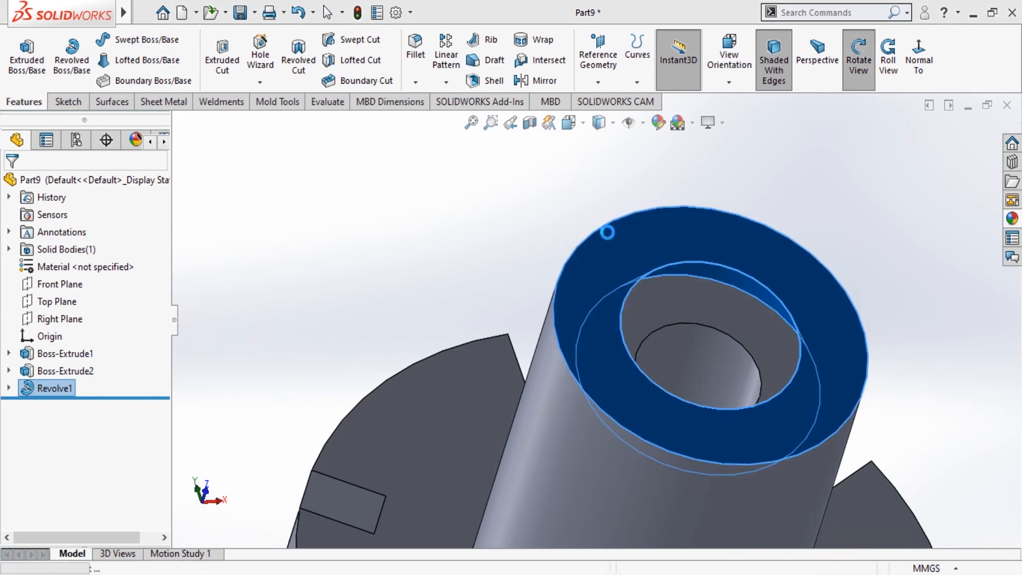
key(ctrl+z)
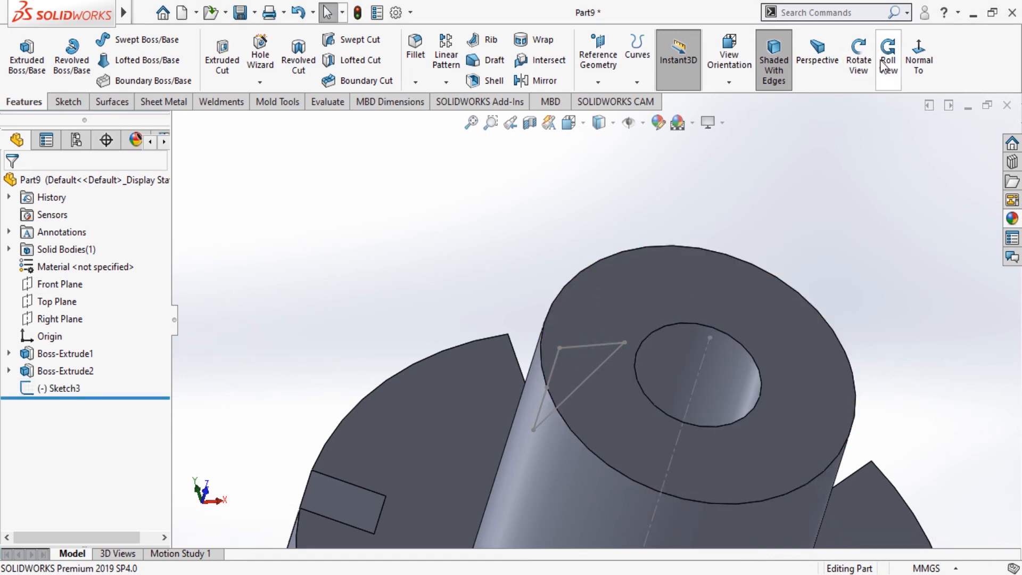
click(859, 59)
drag(803, 210, 791, 138)
middle_drag(791, 138, 778, 153)
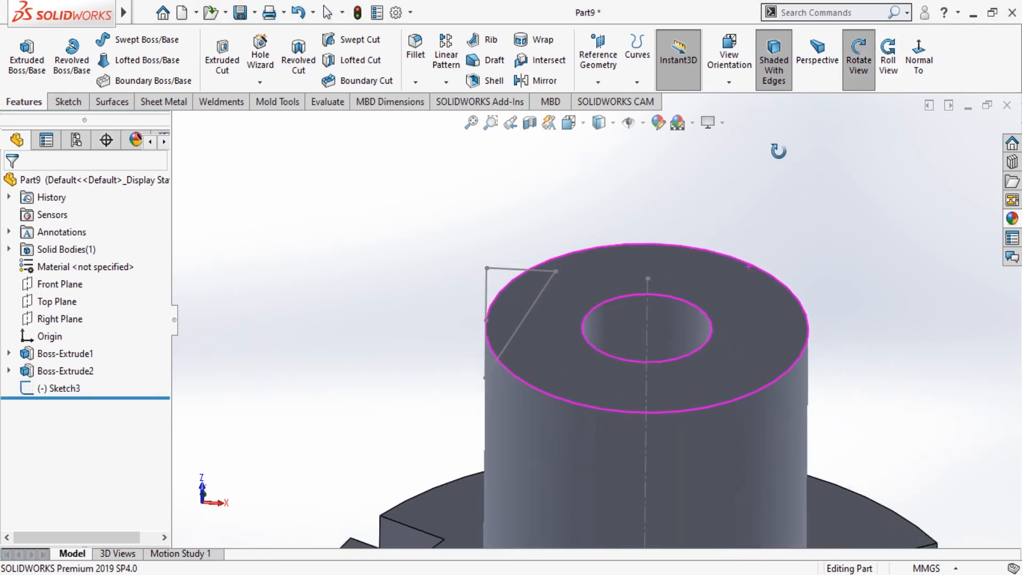
click(72, 60)
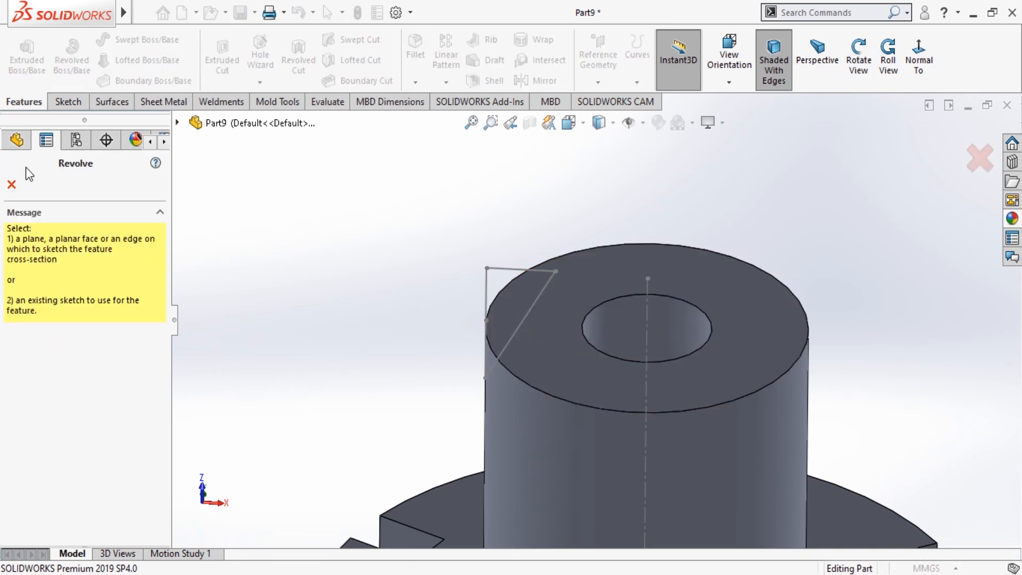
click(11, 184)
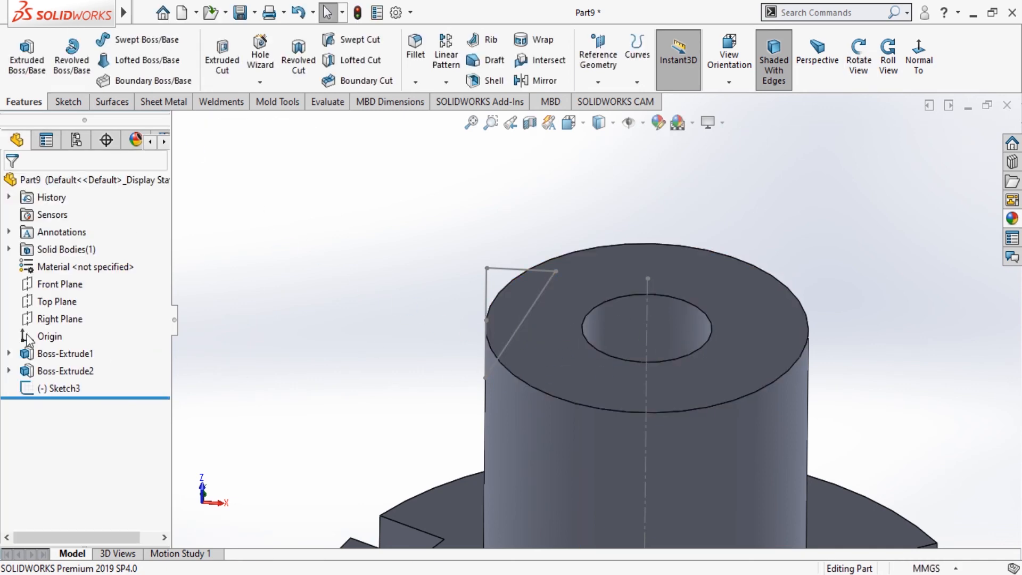
Reopen the triangle sketch and revolve its profile a full 360° about the centerline, merging it with the hub.
double_click(490, 288)
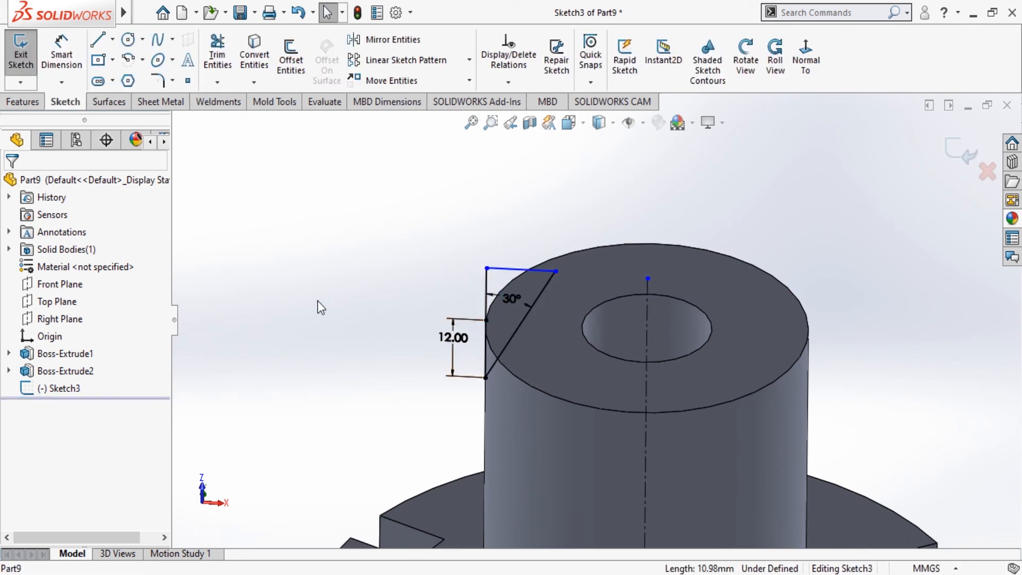
click(22, 101)
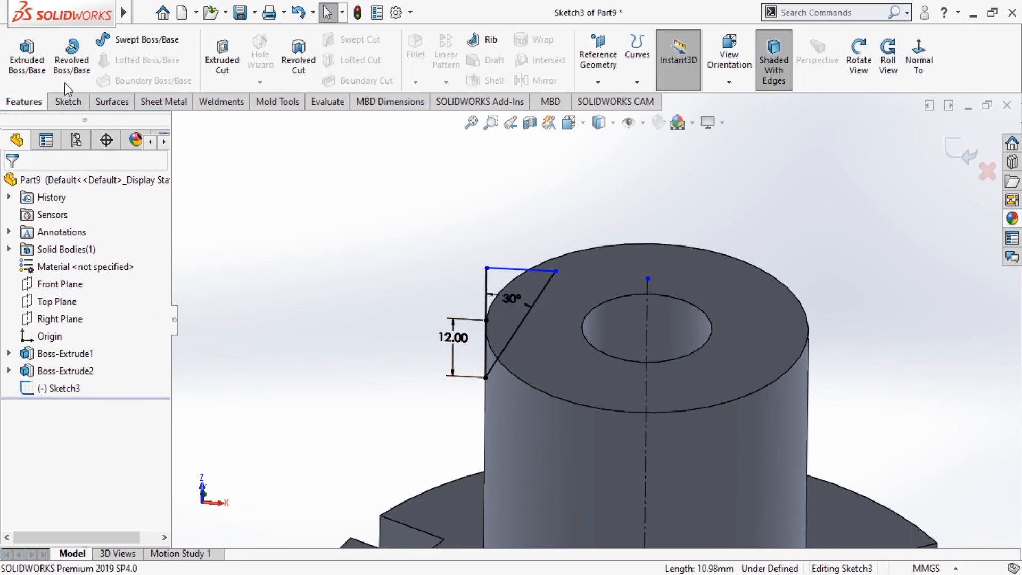
click(84, 66)
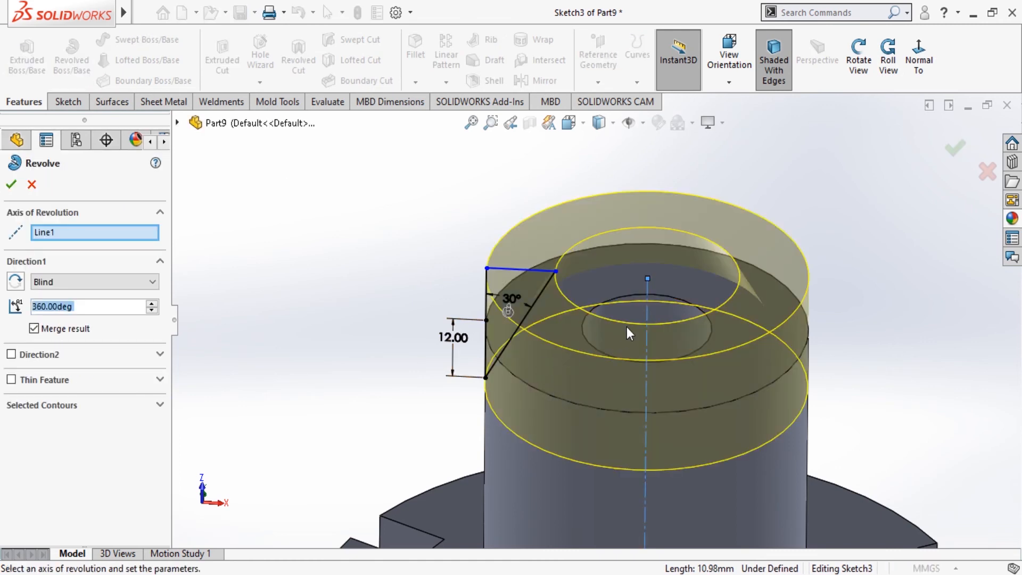
click(646, 279)
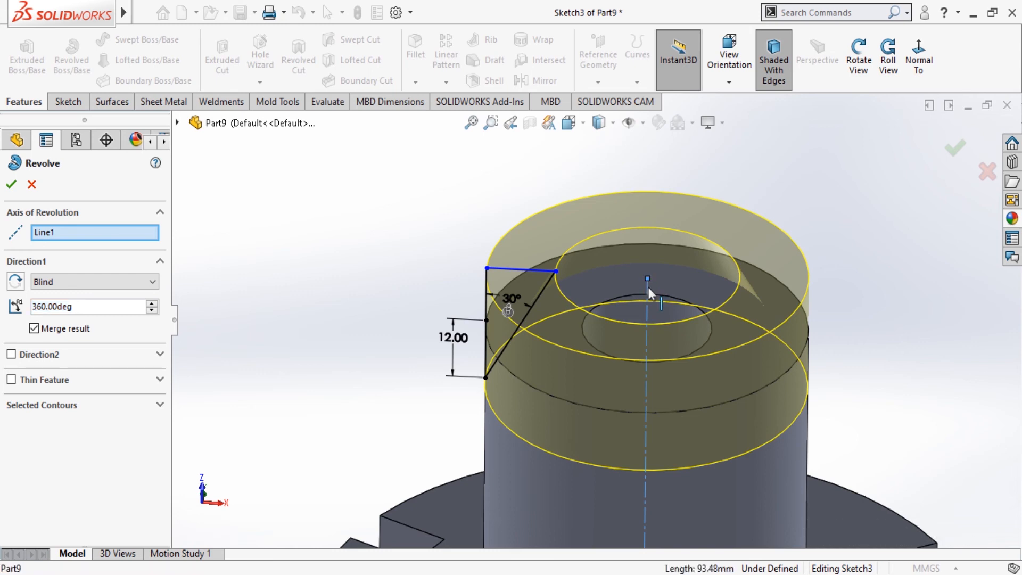
click(858, 59)
drag(836, 128, 781, 208)
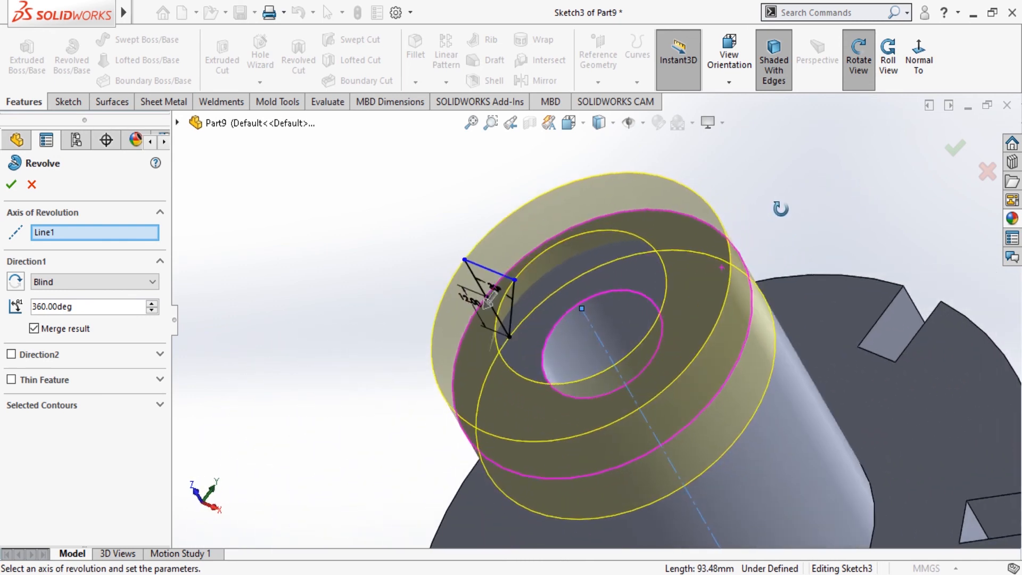
click(12, 185)
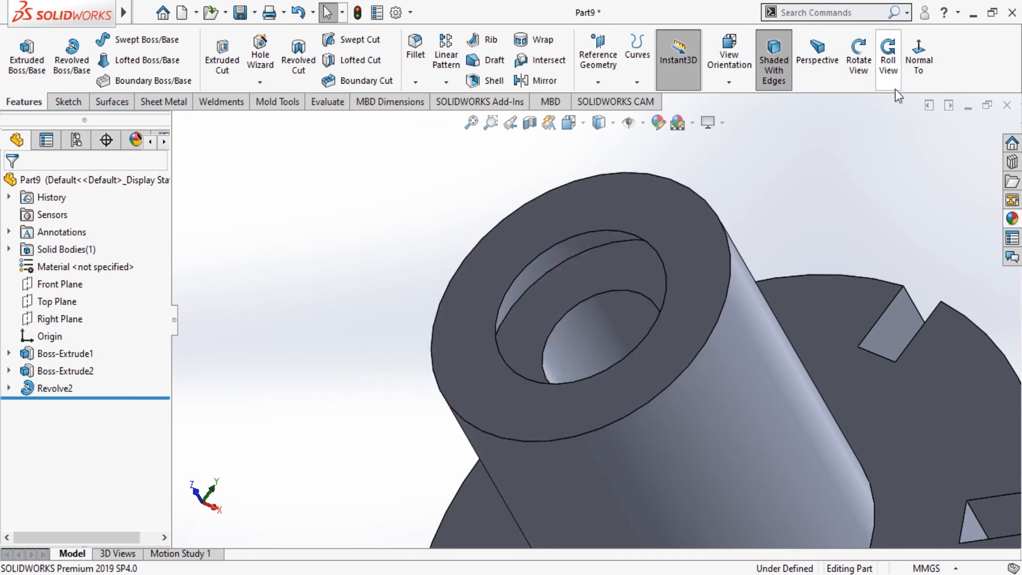
Inspect the revolved boss at the hub's free end and undo it, returning to its triangle sketch.
click(862, 73)
drag(727, 275, 831, 176)
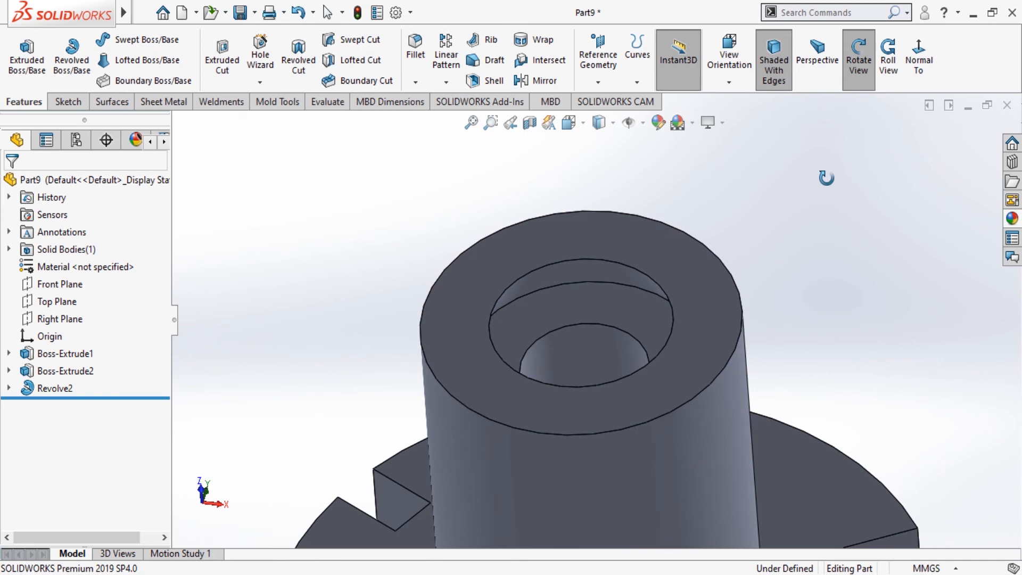
key(ctrl+z)
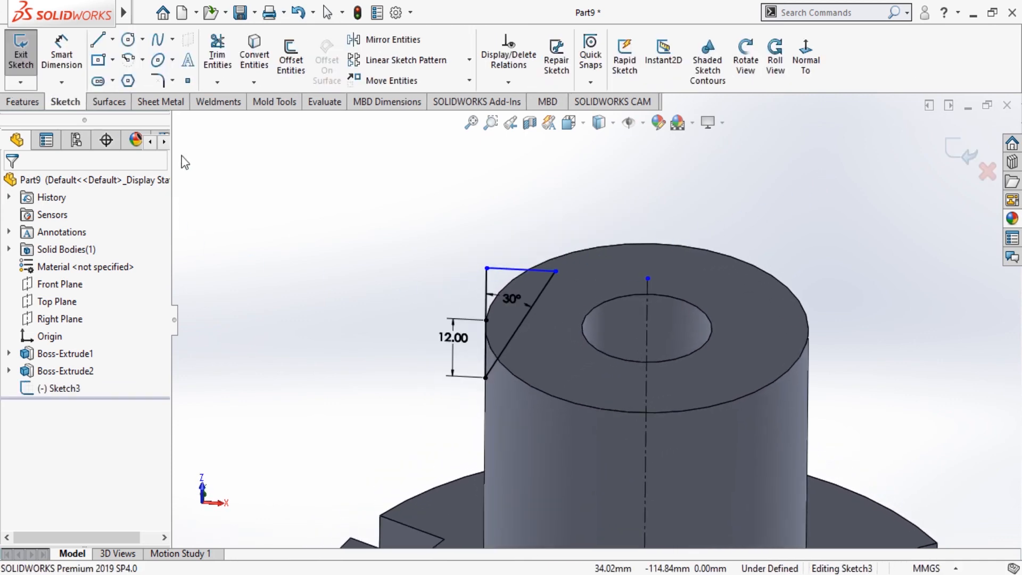
Cut the hub's outer rim by revolving the triangular profile 360° around the centerline.
click(27, 103)
click(306, 64)
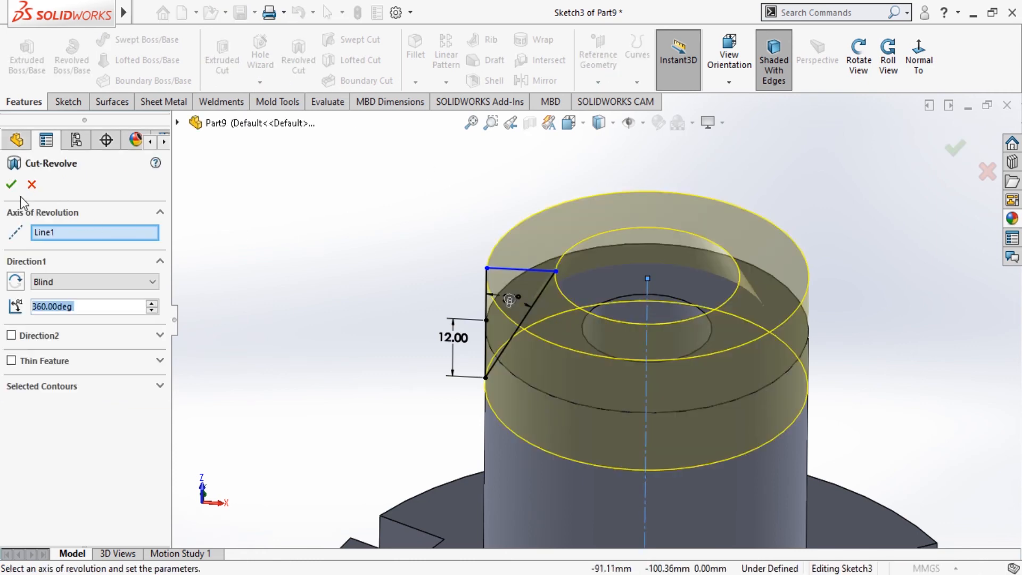
click(10, 185)
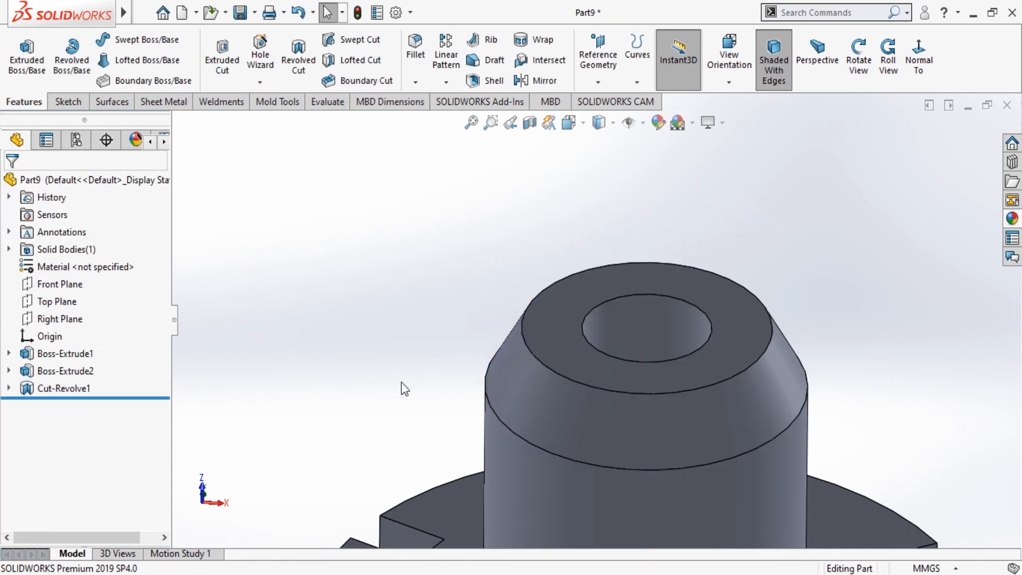
Start a sketch on the hub's flat end face and draw a circle about 37 mm in diameter centered on the origin.
click(701, 376)
click(773, 324)
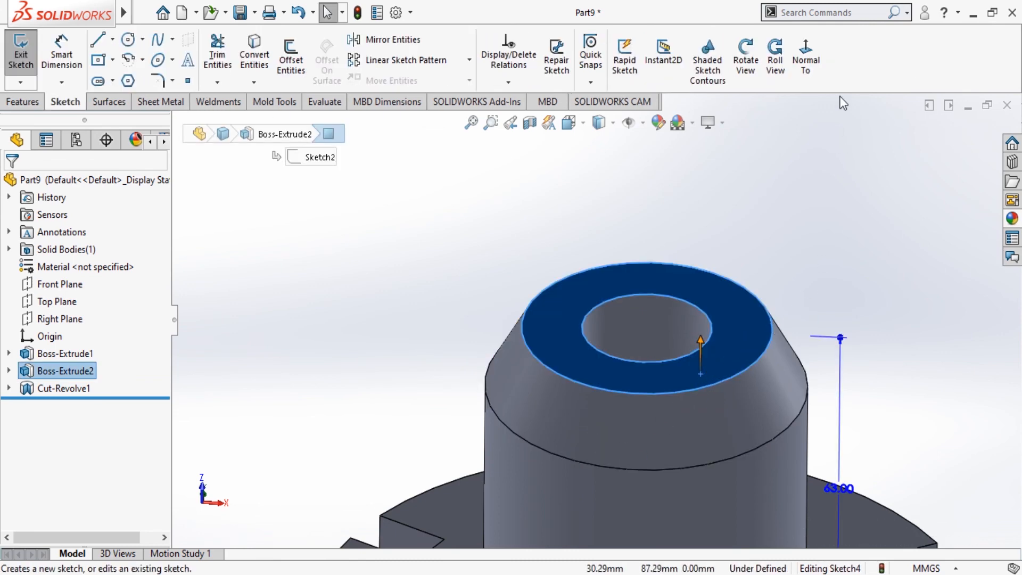
click(805, 53)
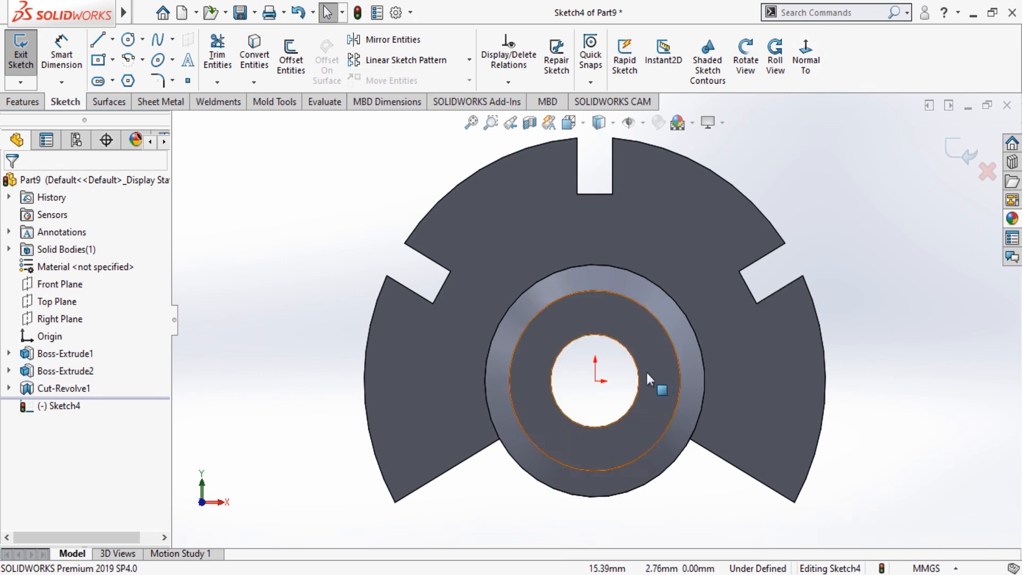
click(129, 40)
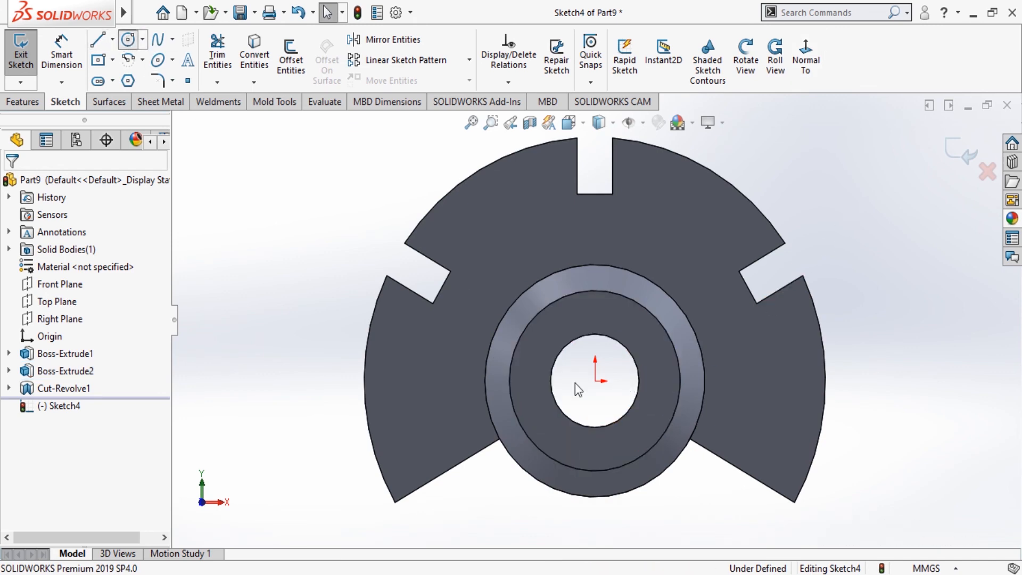
click(596, 381)
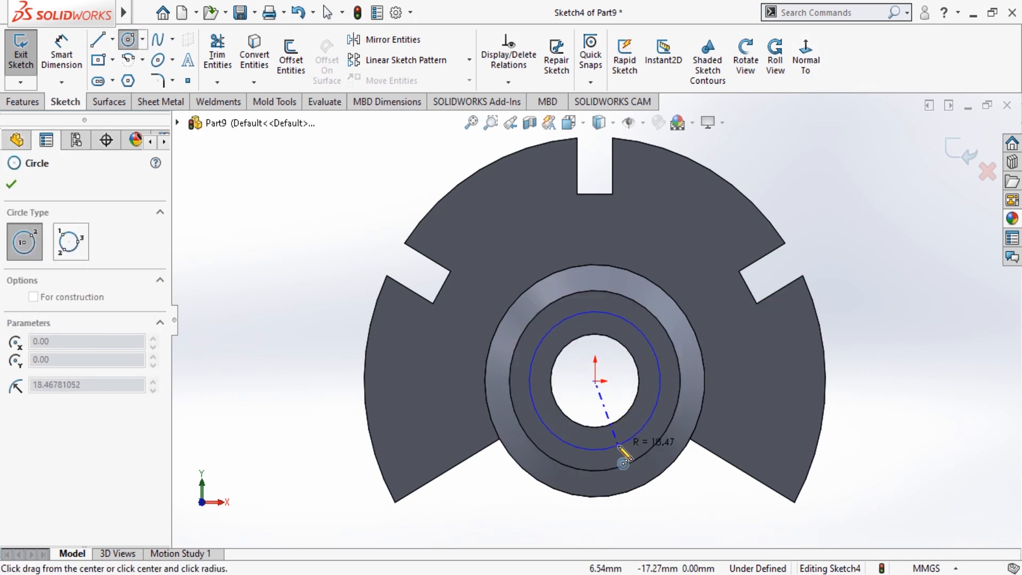
click(619, 443)
click(12, 184)
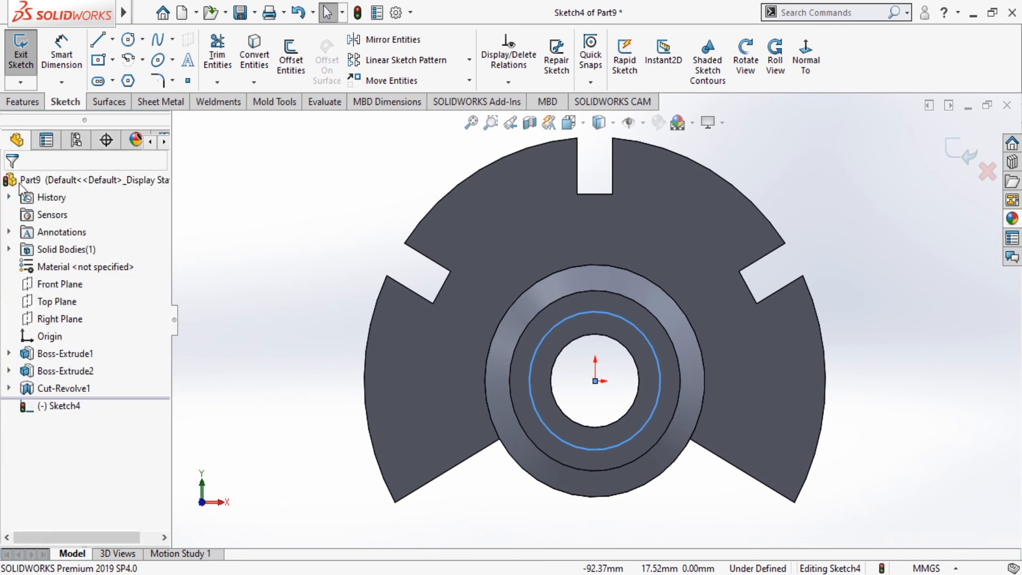
Dimension the new circle's diameter as 40 mm.
click(61, 54)
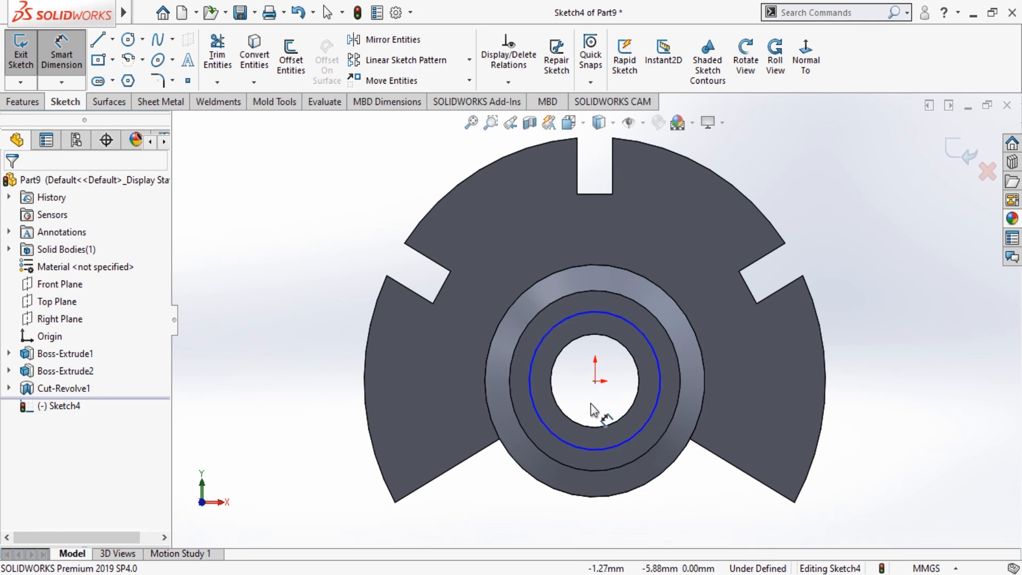
click(544, 420)
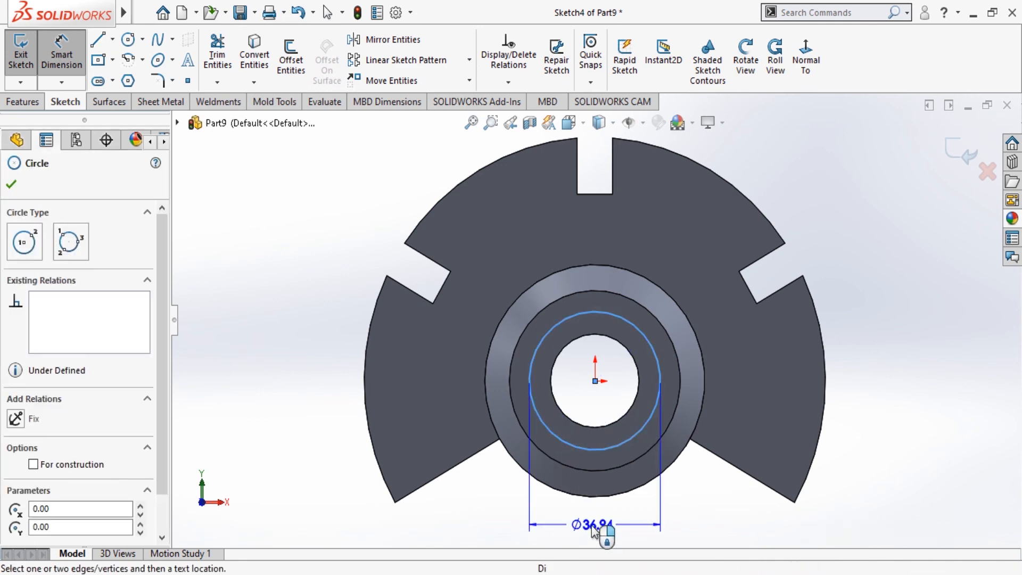
click(633, 527)
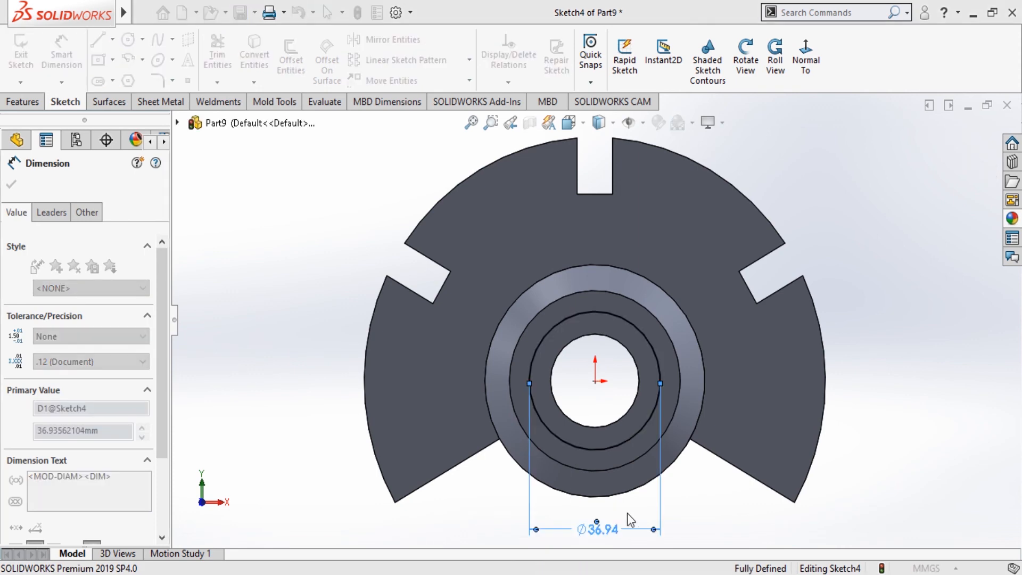
text(40)
key(Return)
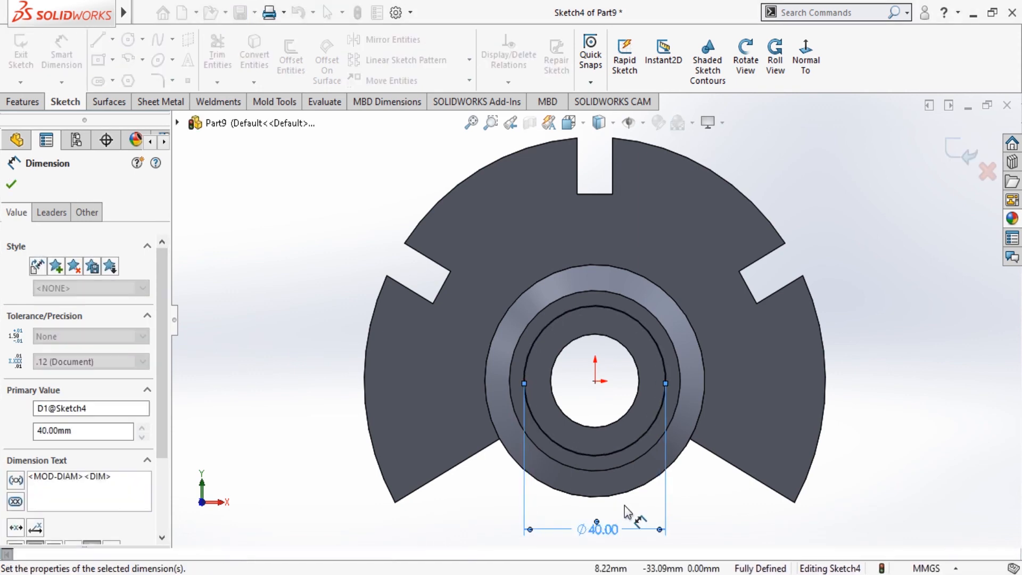
click(12, 185)
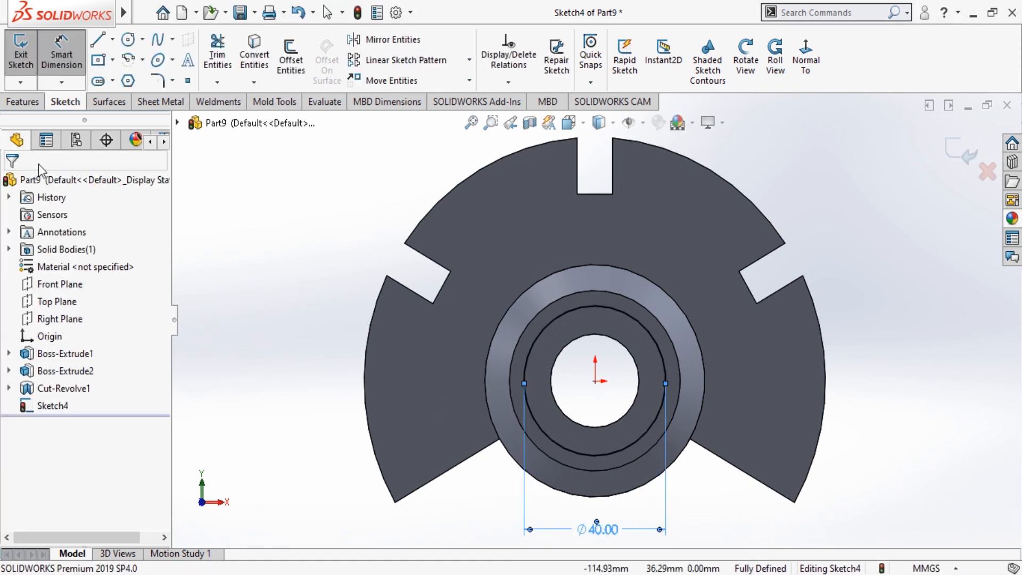
Cut-extrude the 40 mm circle blind to a depth of 26 mm into the hub's end.
click(31, 102)
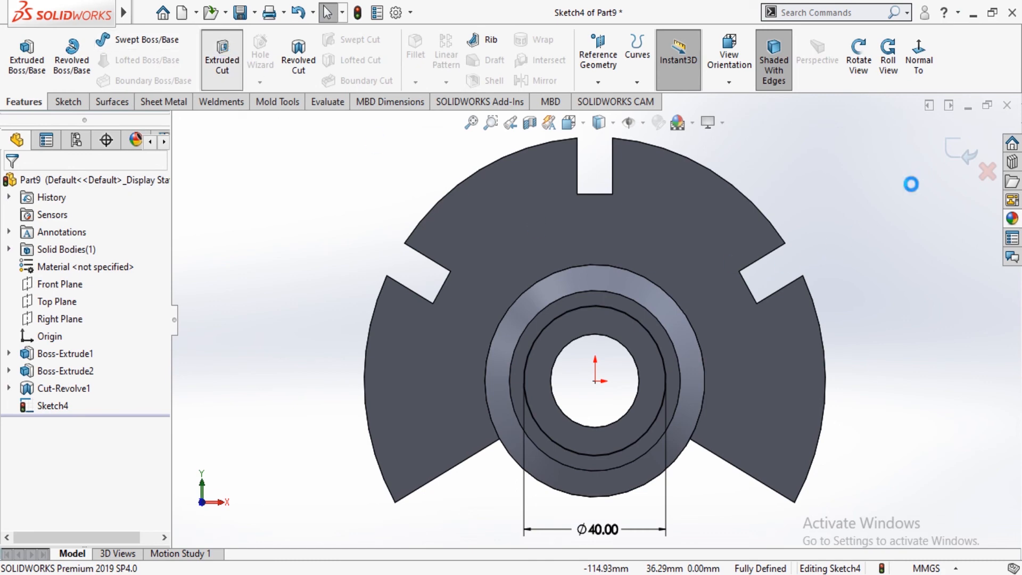
drag(871, 183, 536, 488)
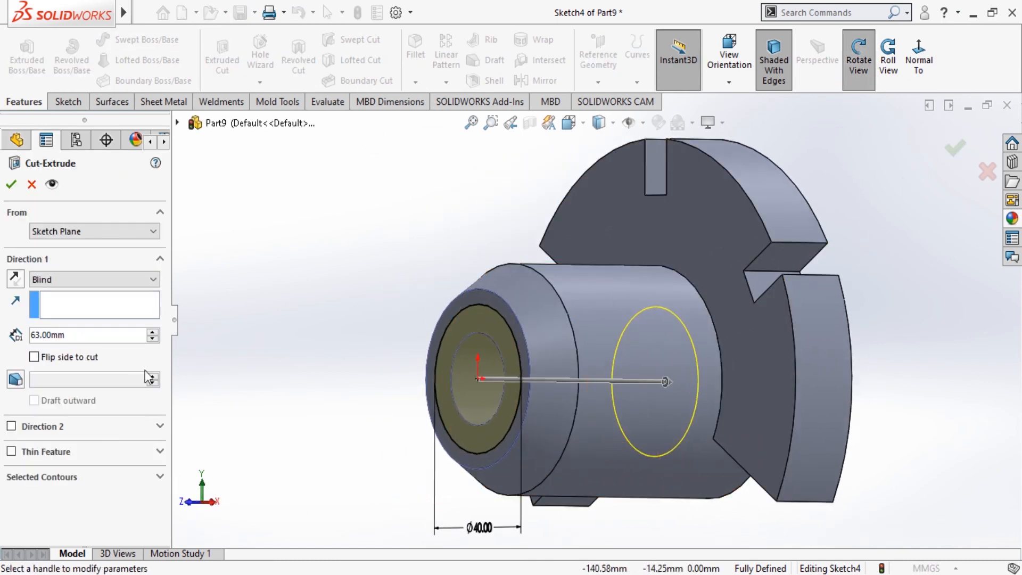
drag(88, 335, 17, 346)
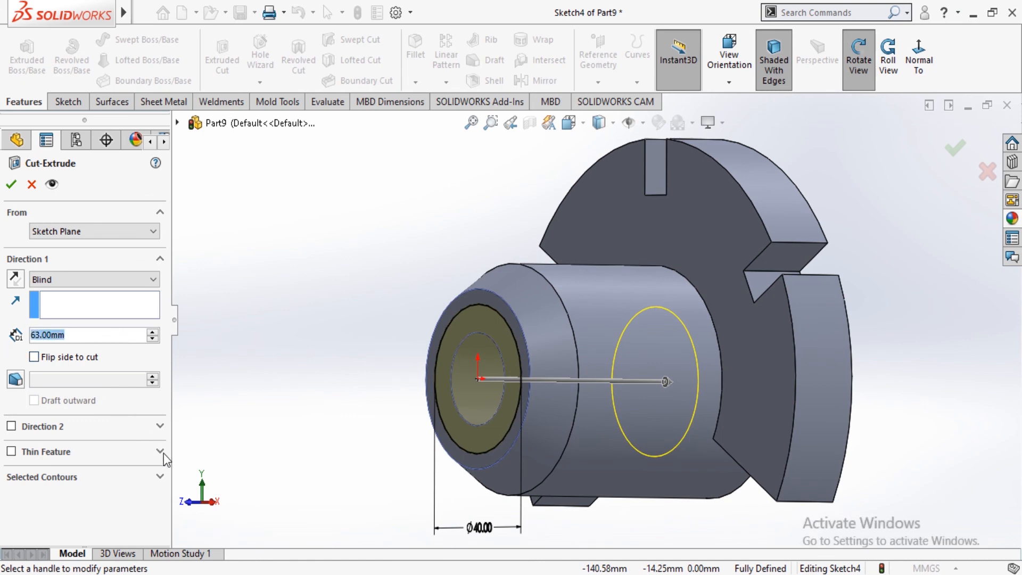
text(26)
key(Return)
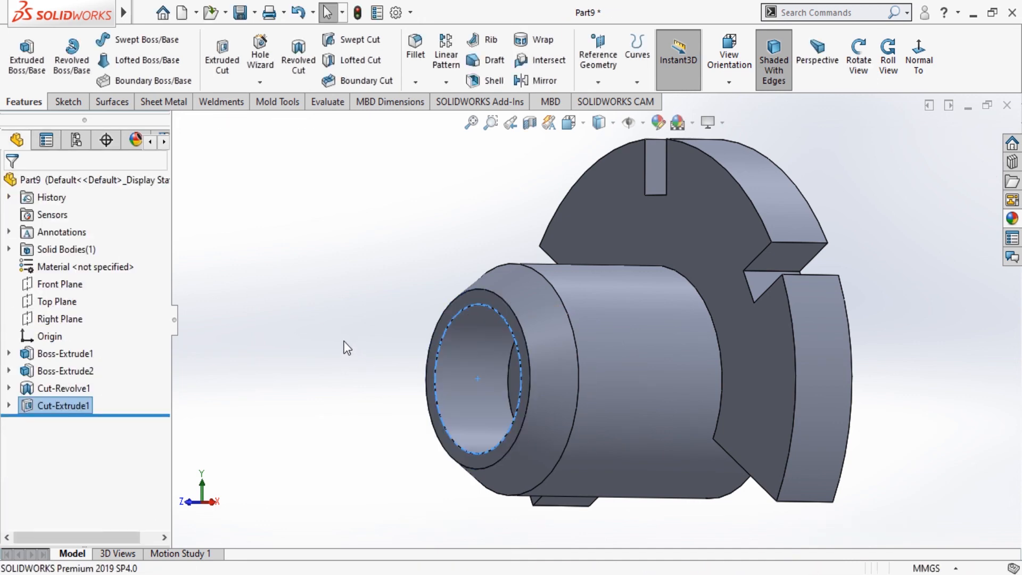
click(362, 354)
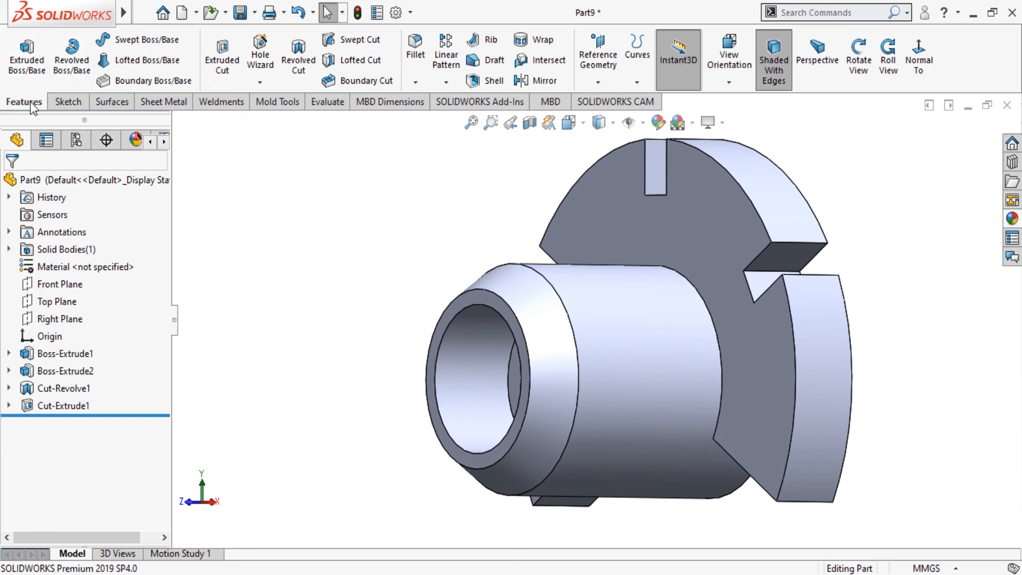
Start a sketch on the Right Plane and draw a circle about 11.7 mm in diameter on the hub's axis near the plate.
click(59, 284)
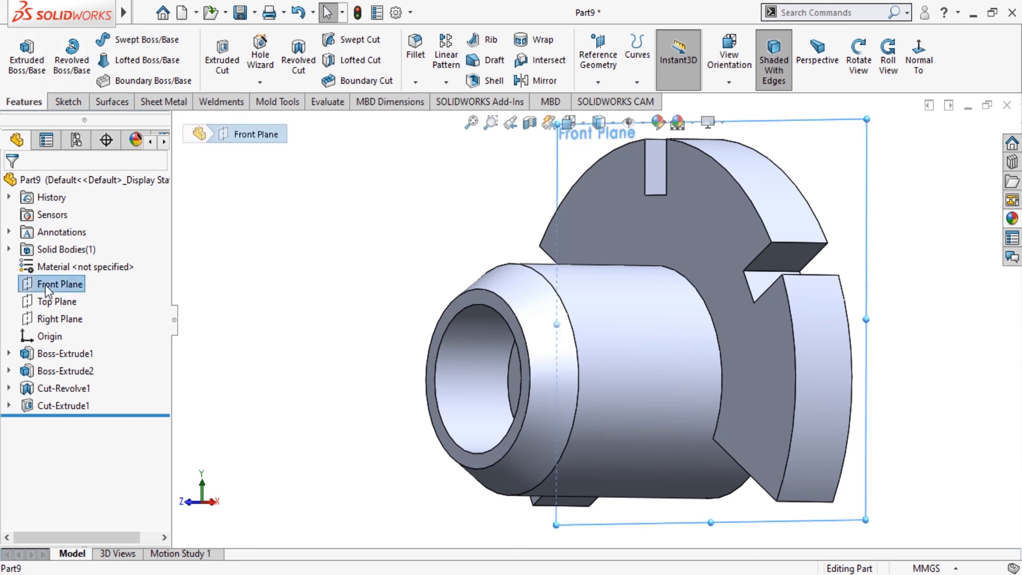
click(60, 319)
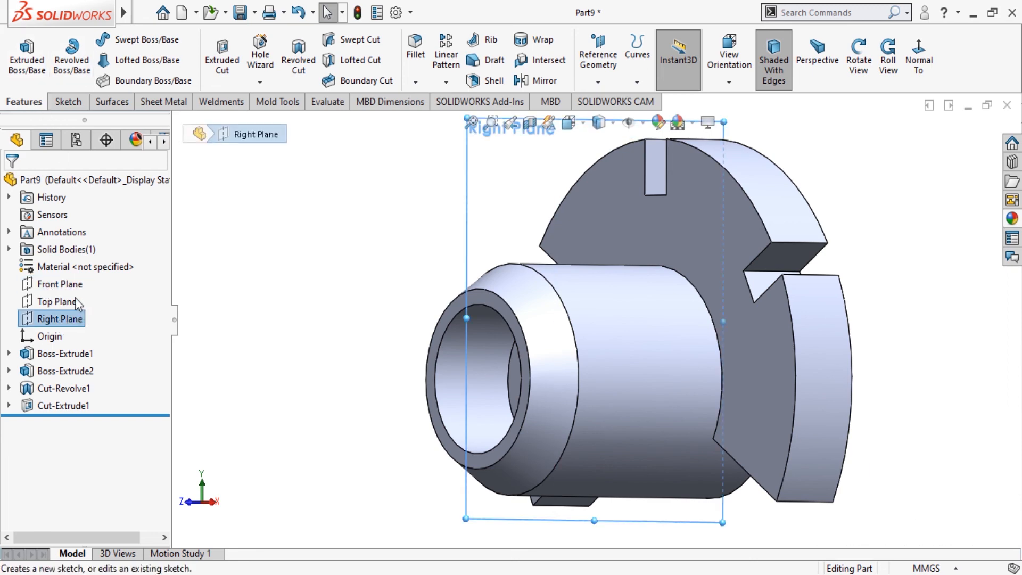
click(75, 298)
click(807, 70)
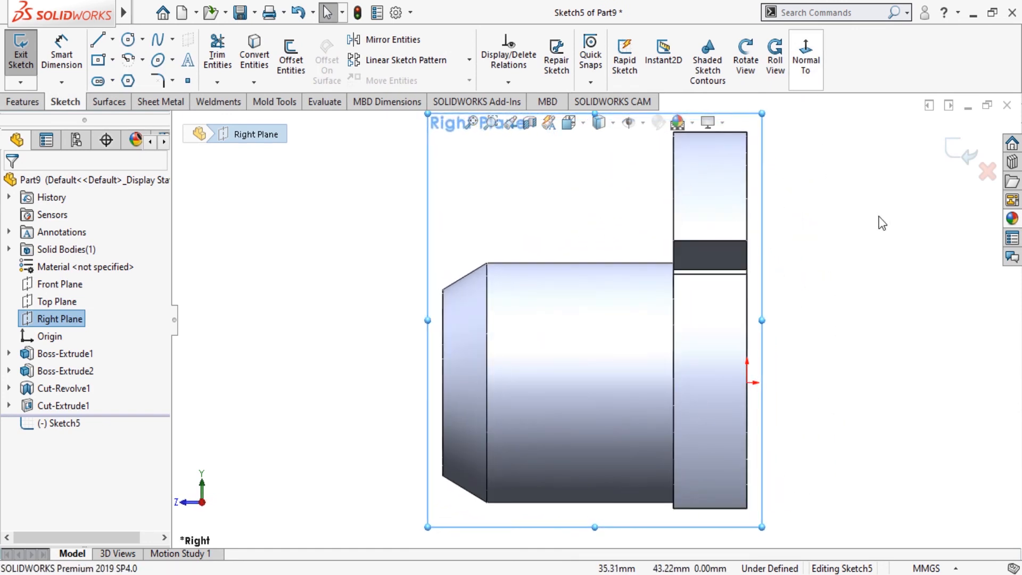
click(128, 39)
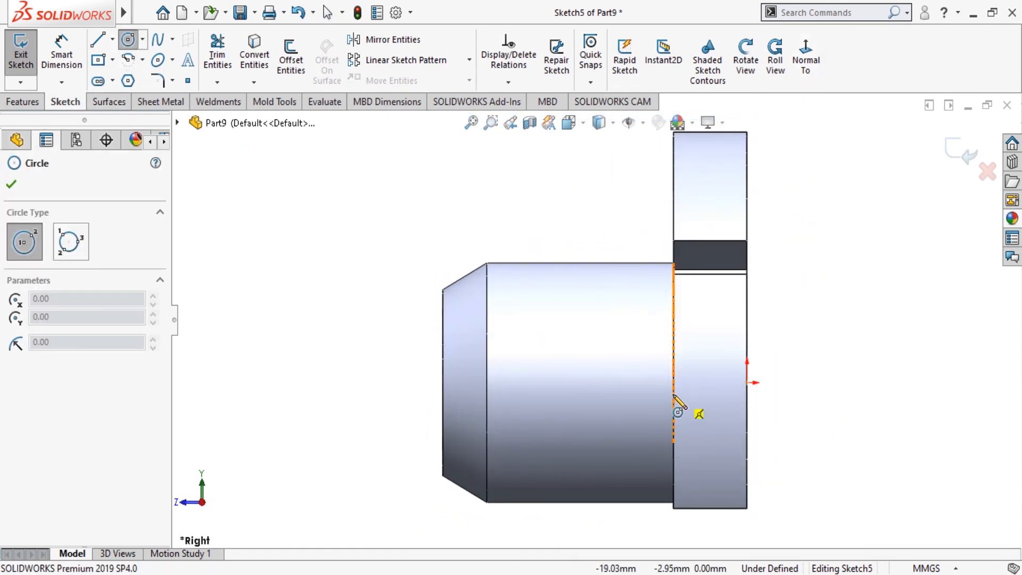
click(618, 382)
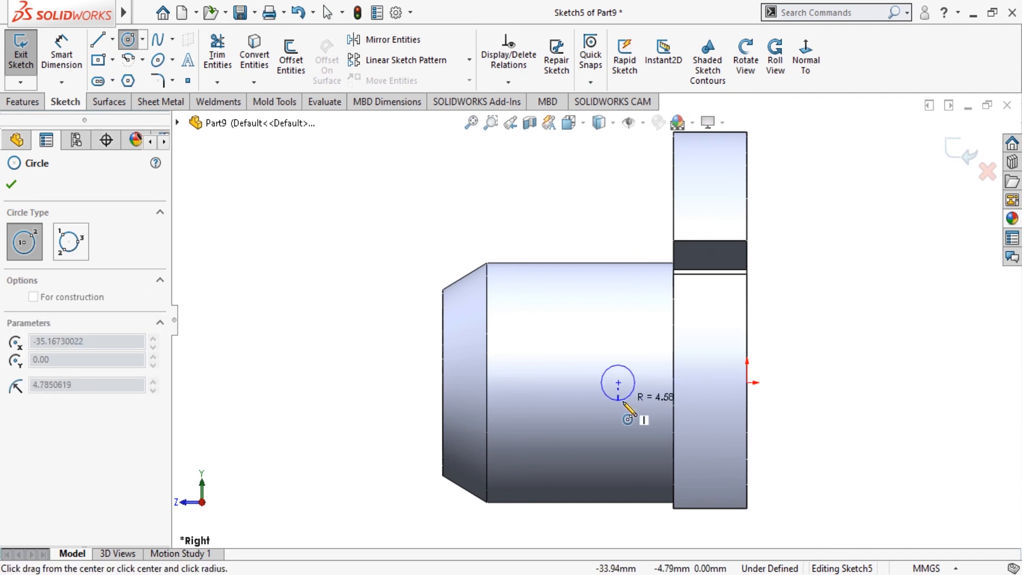
click(632, 398)
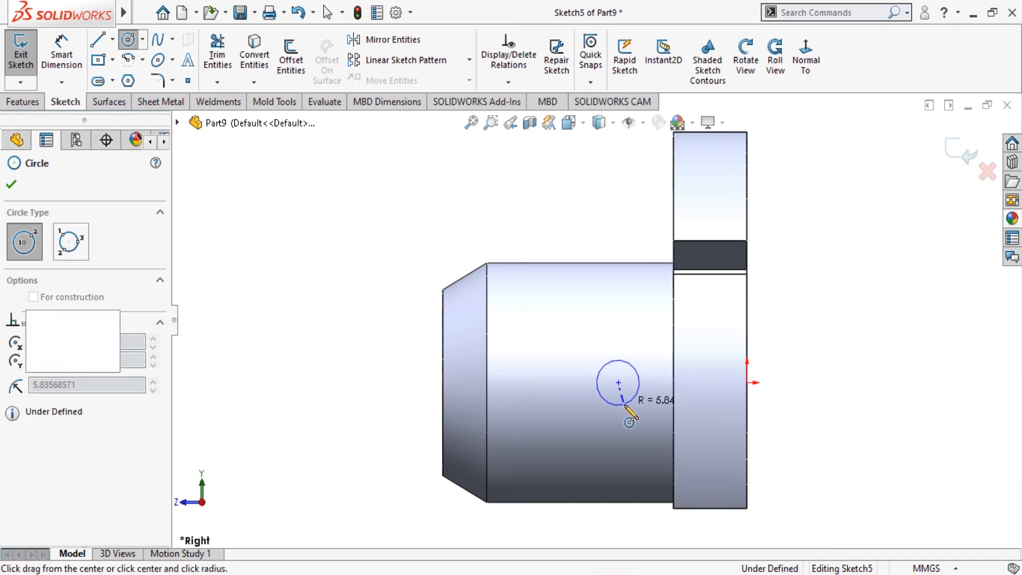
click(12, 185)
Dimension the diameter of the circle on the hub's axis as 6 mm.
click(61, 53)
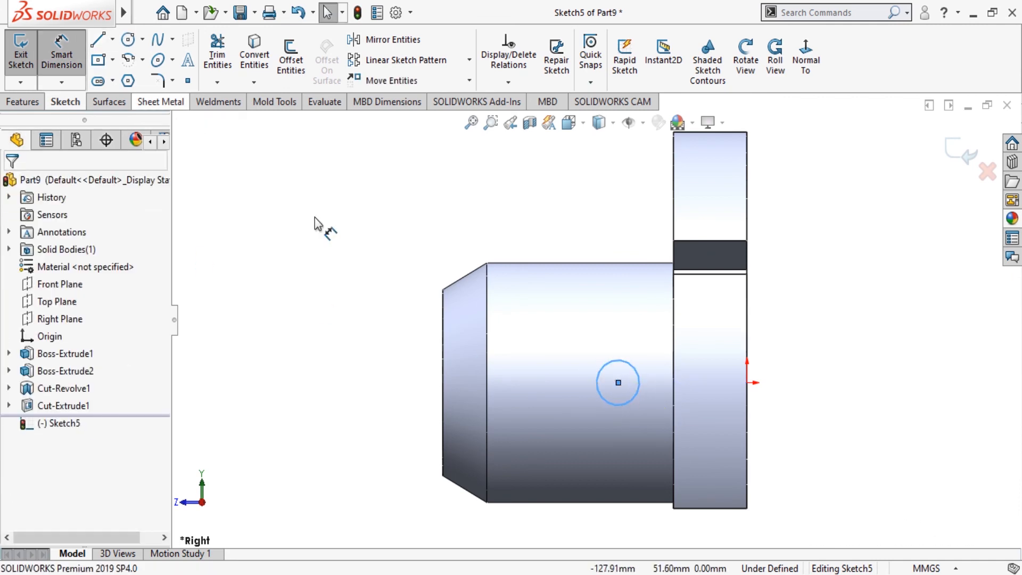
click(599, 383)
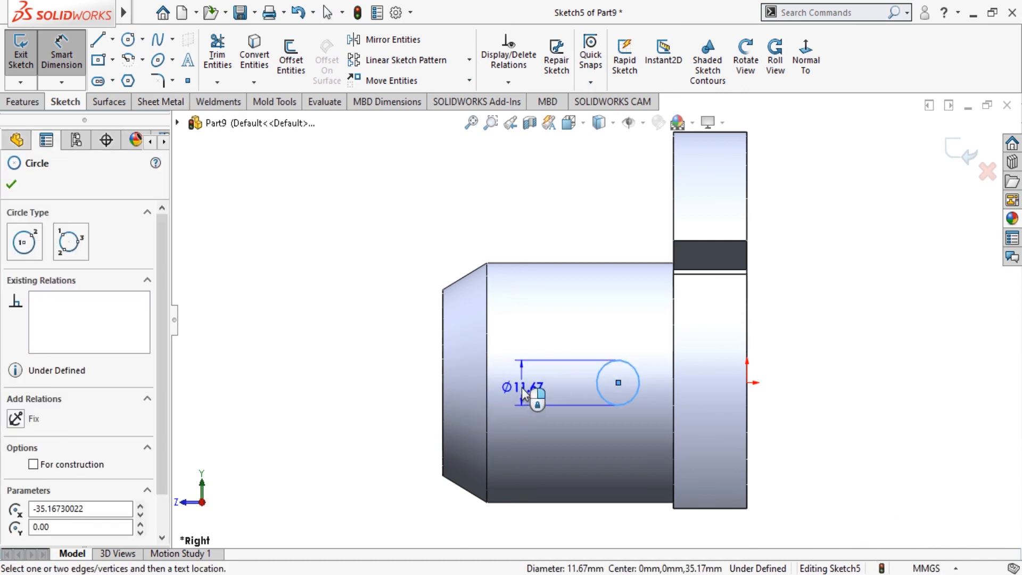
click(527, 384)
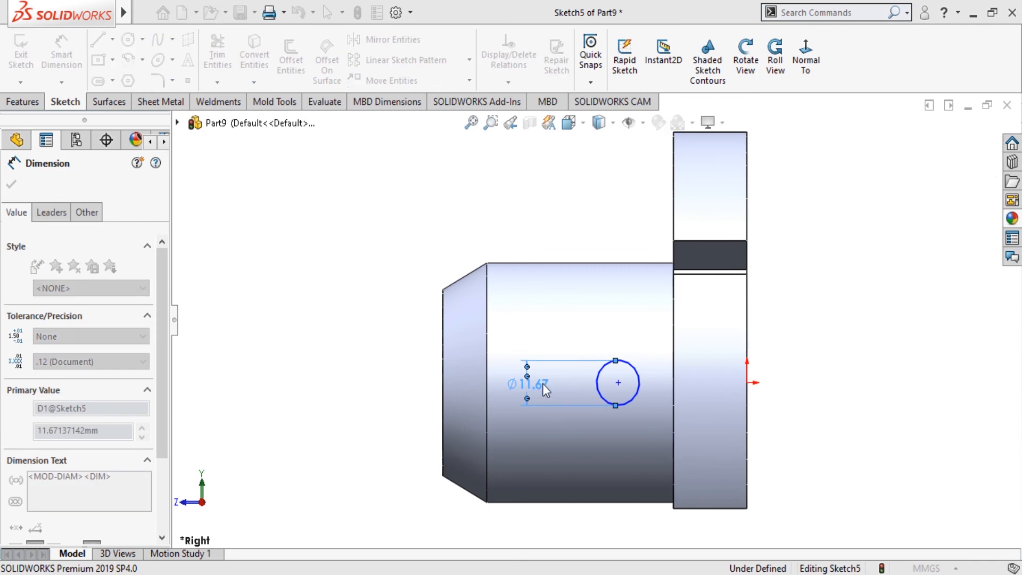
text(6)
key(Return)
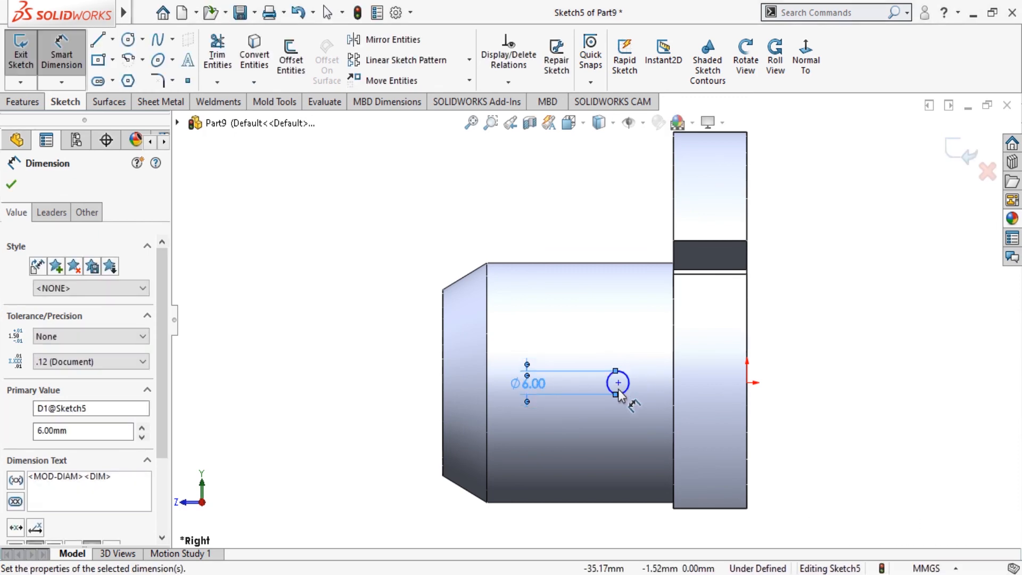
Dimension the distance from the hub's free end edge to the small circle's center as 52 mm.
scroll(617, 394, down, 1)
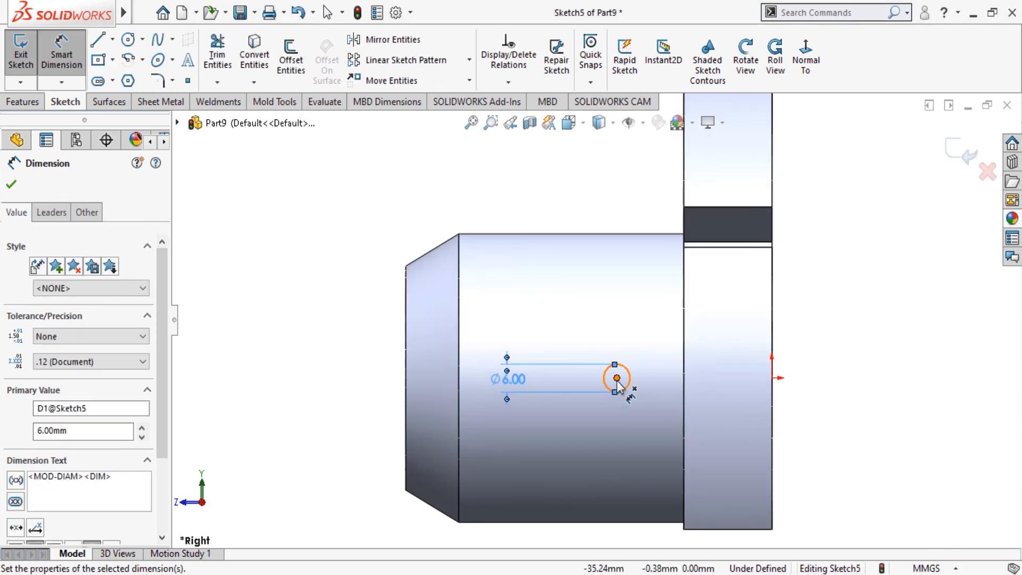
click(617, 378)
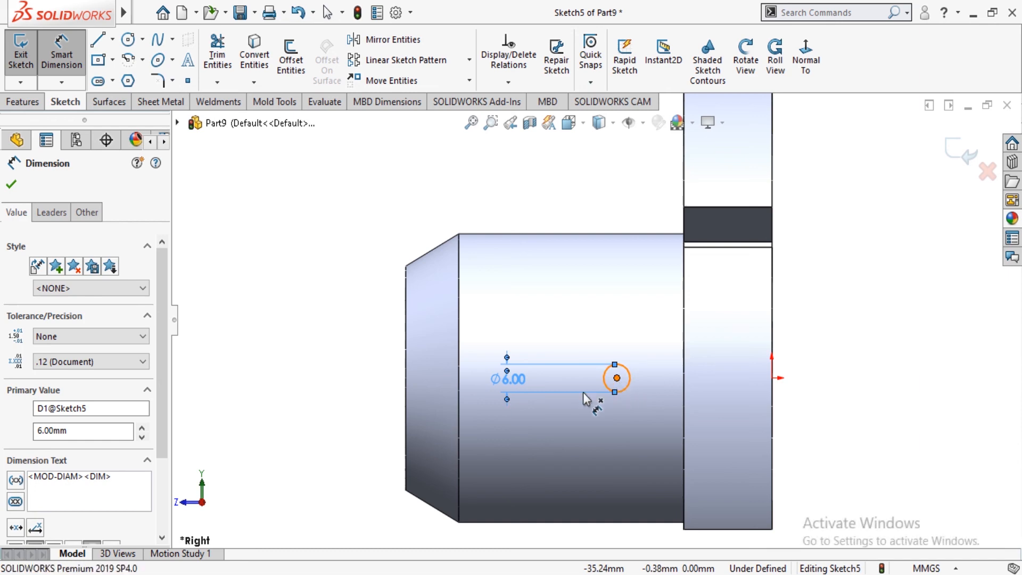
click(406, 404)
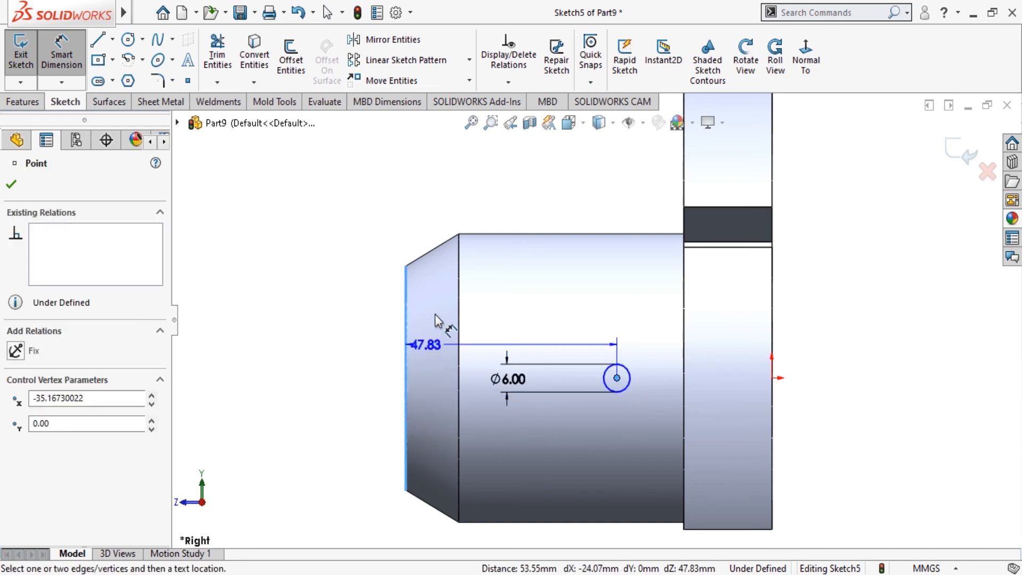
click(506, 177)
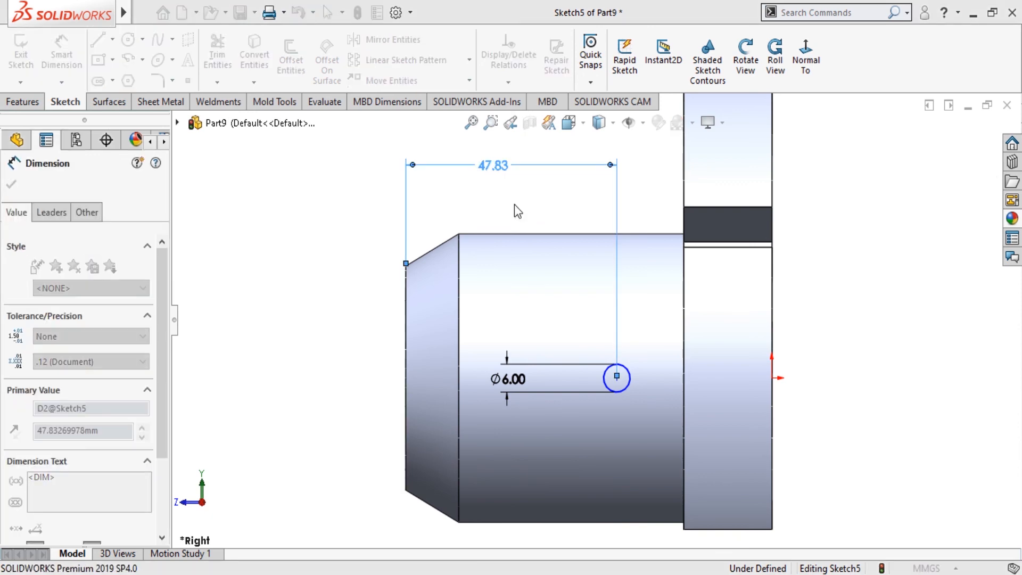
text(52)
key(Return)
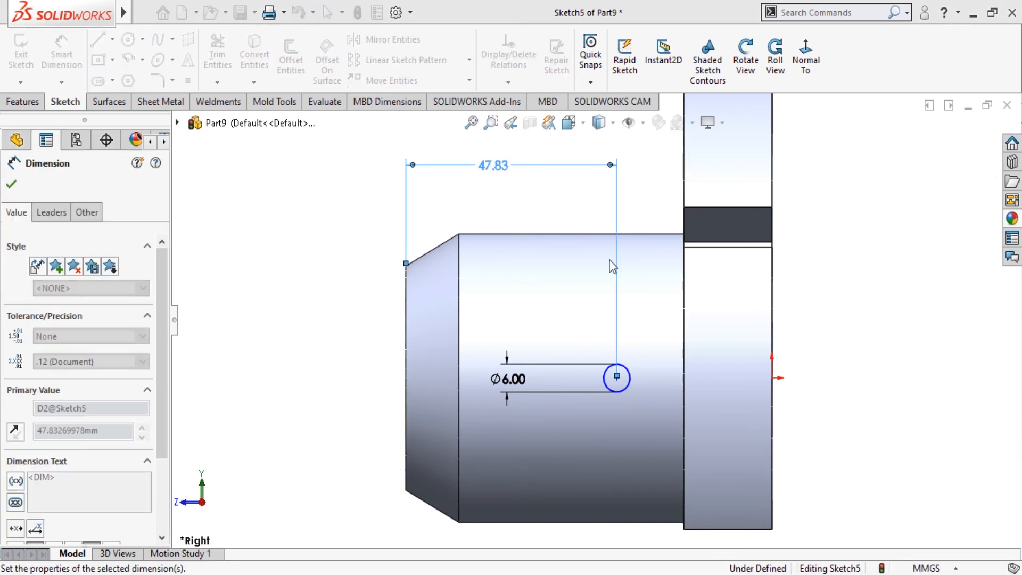
click(12, 186)
click(23, 101)
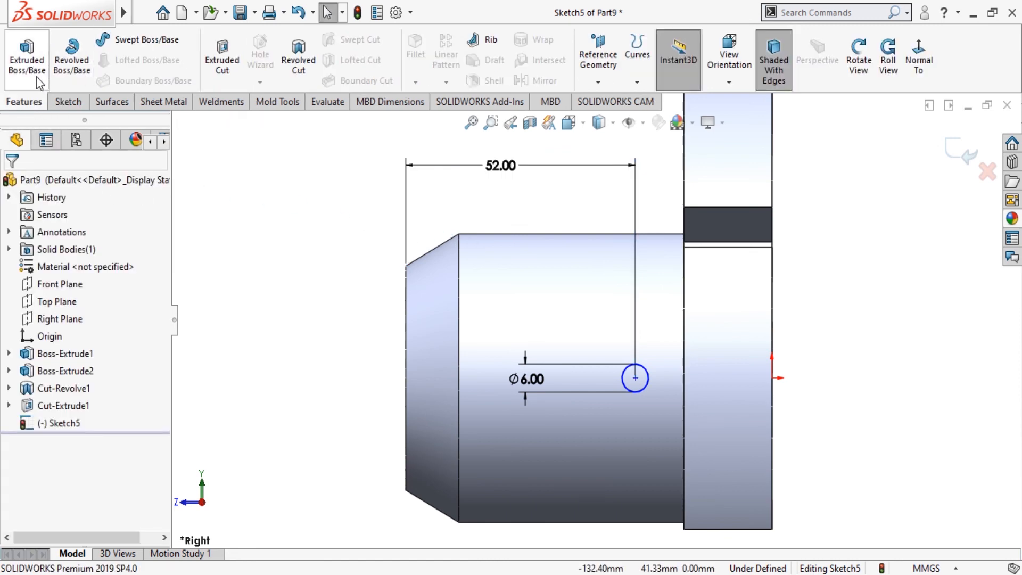
Cut-extrude the 6 mm circle blind, increasing the depth until the cut passes out through one side of the hub's wall.
click(222, 56)
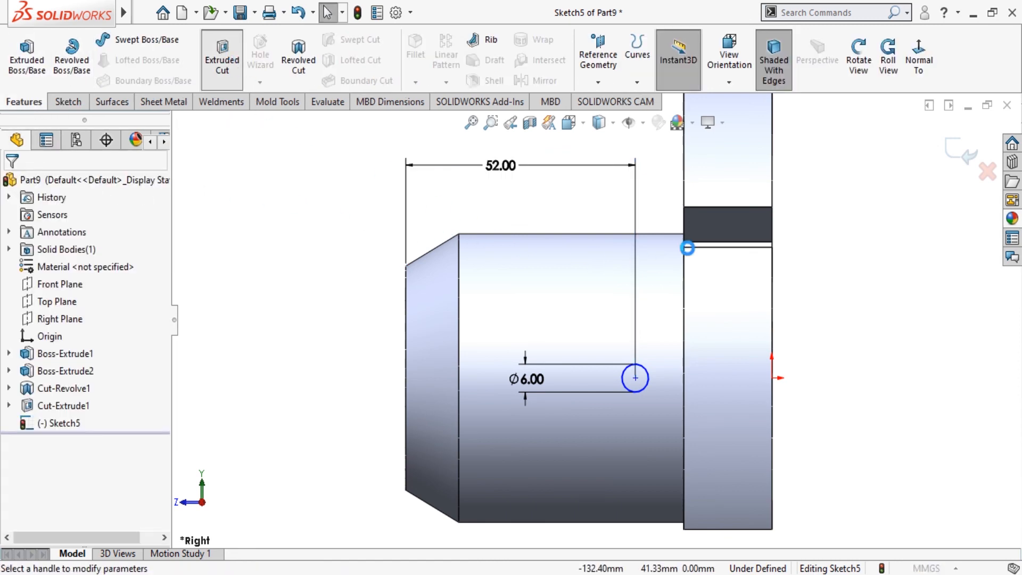
click(859, 59)
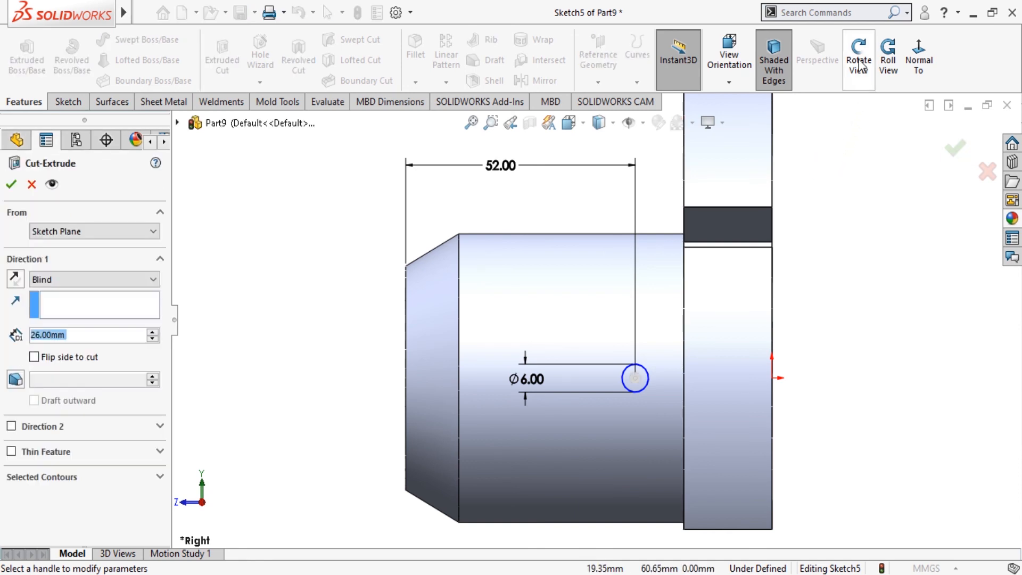
drag(834, 232, 367, 267)
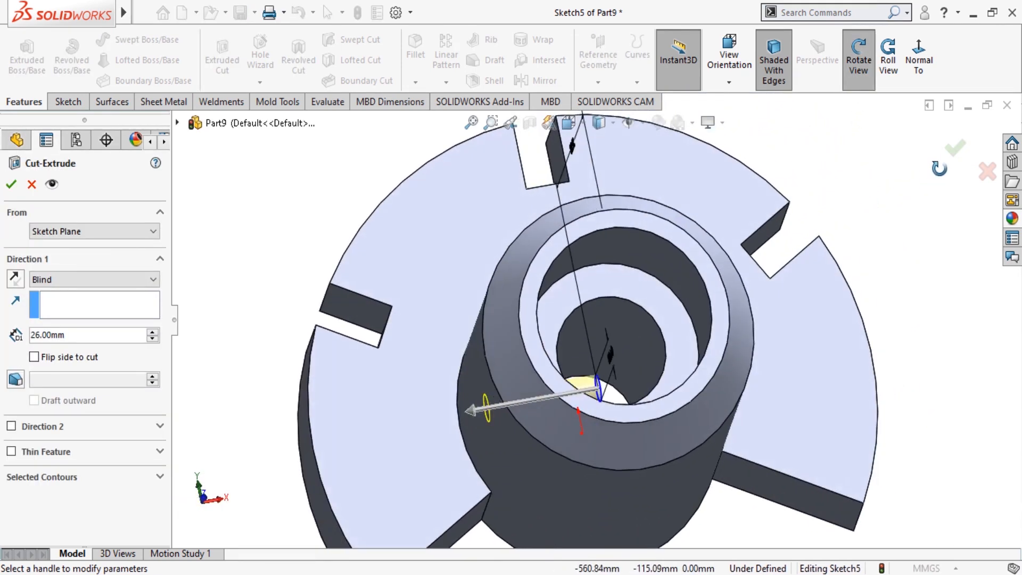
click(152, 332)
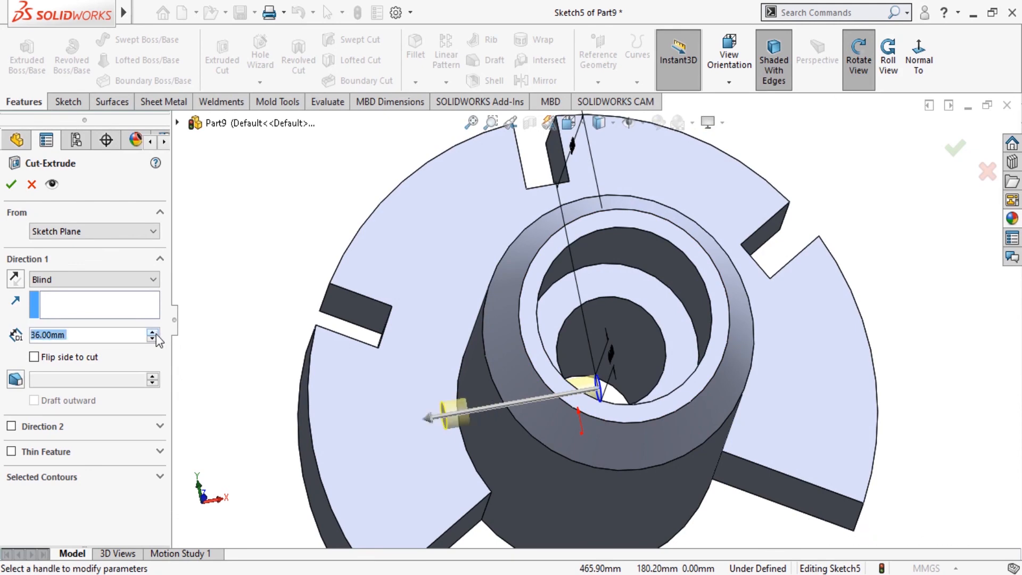
click(152, 331)
click(152, 331)
click(11, 185)
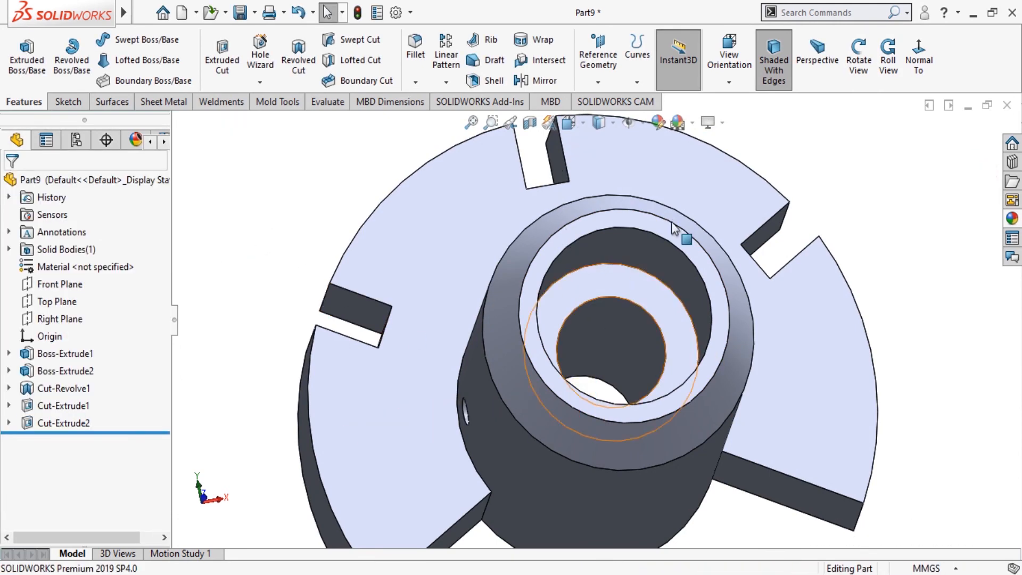
Apply the matte gold appearance to the whole part.
click(862, 66)
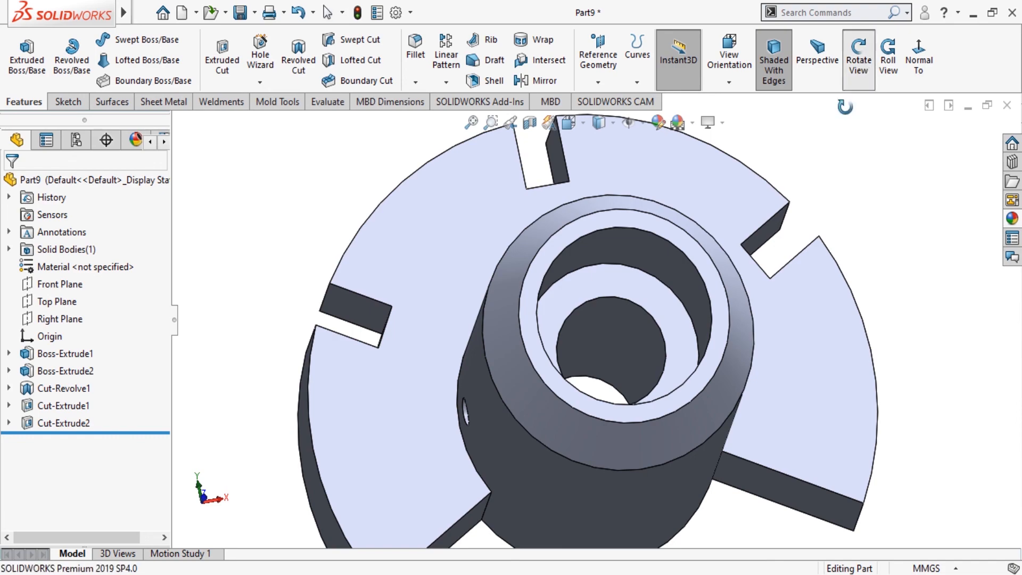
drag(751, 130, 855, 255)
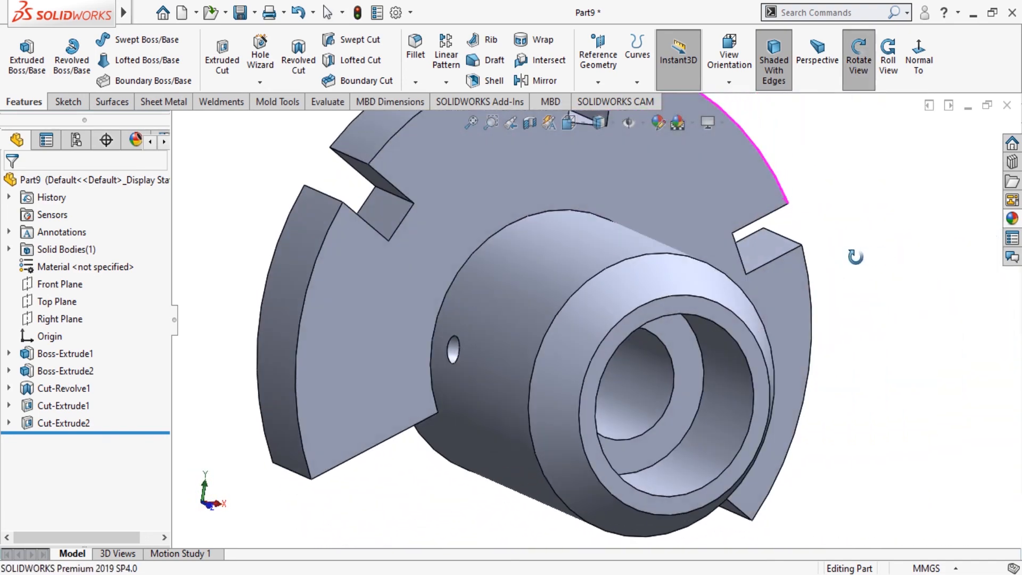
scroll(799, 336, up, 2)
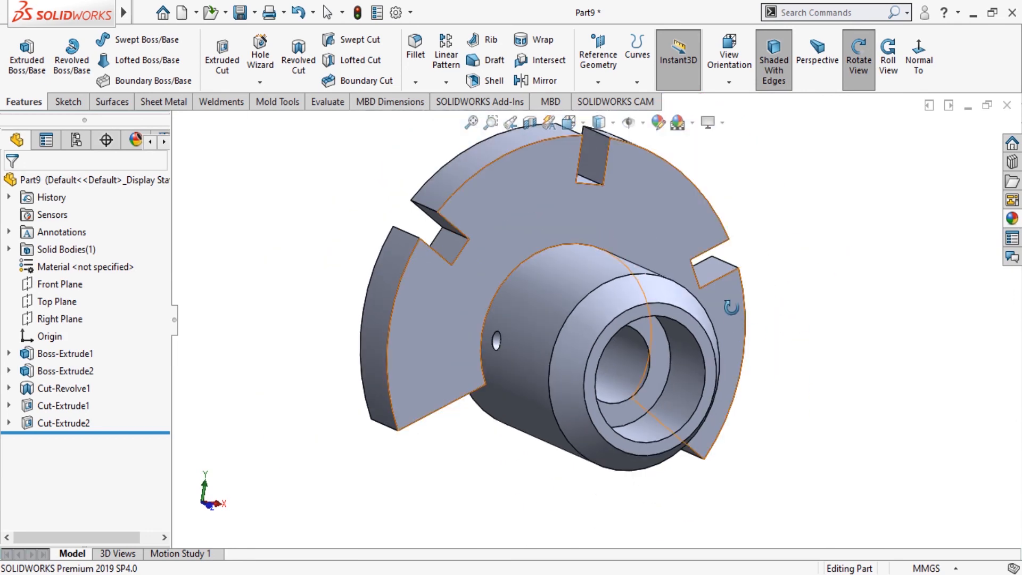
drag(685, 259, 894, 248)
click(1014, 219)
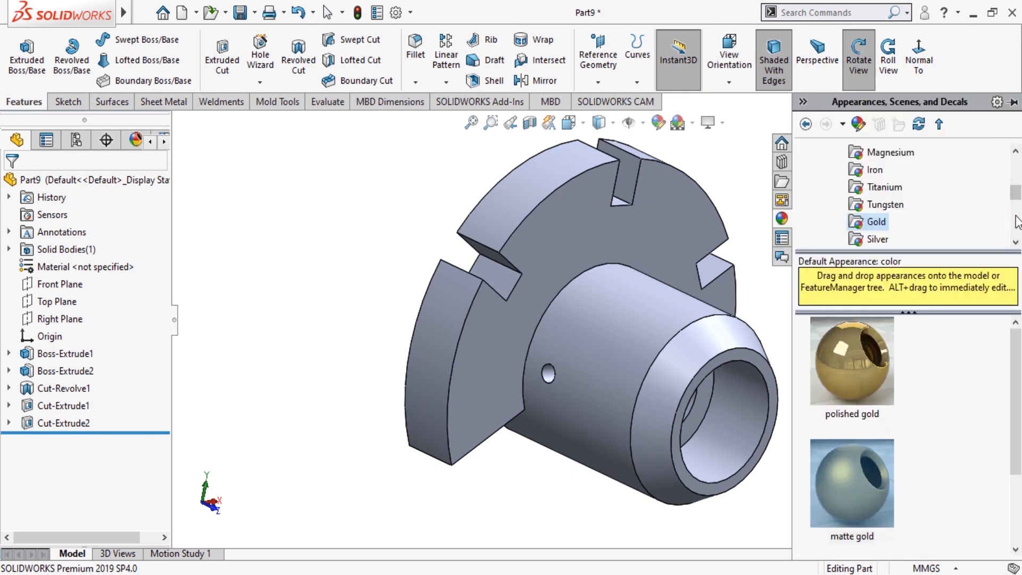
double_click(861, 495)
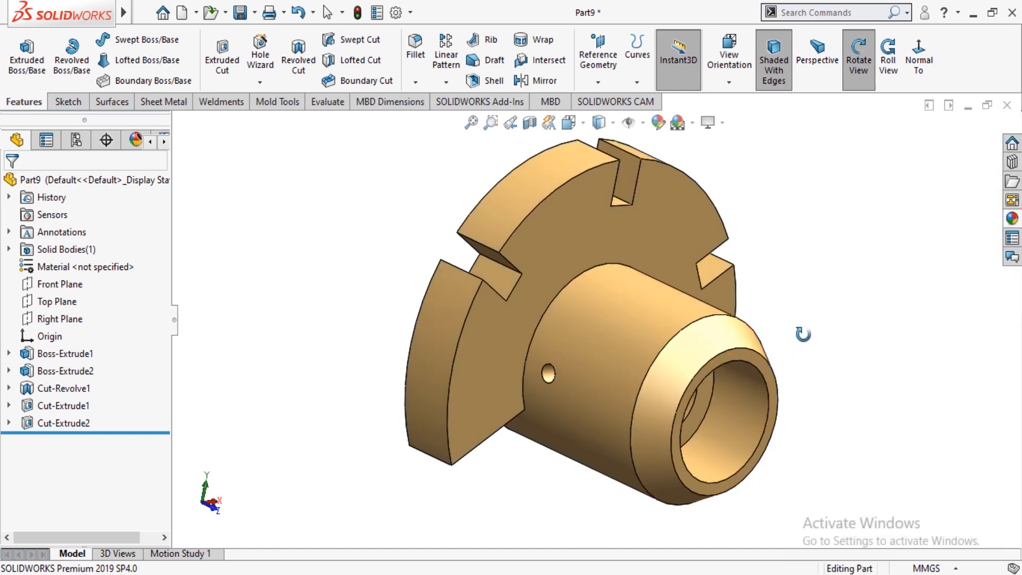
drag(799, 335, 741, 359)
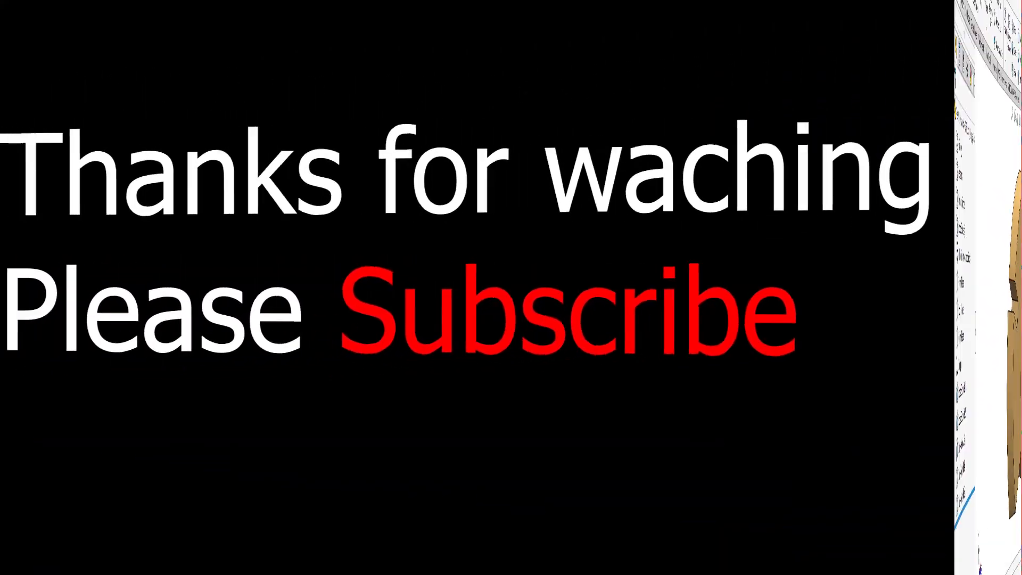